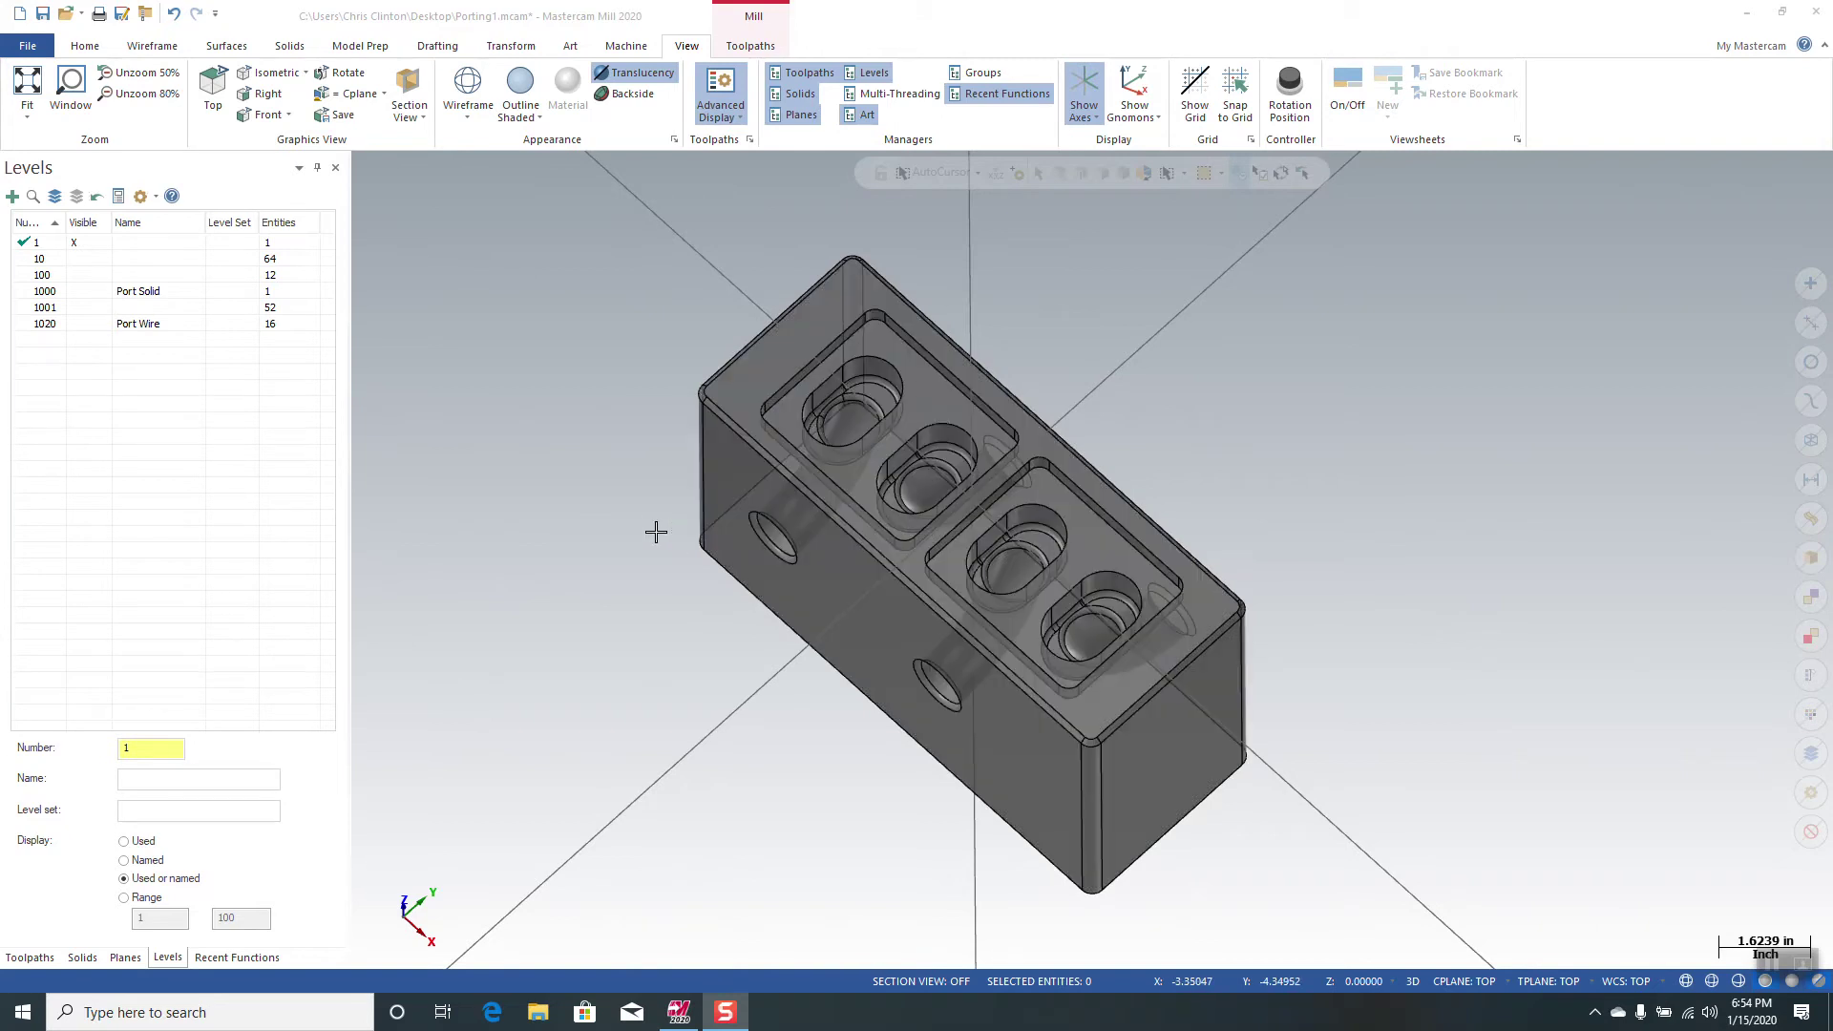
Step: Make level 1000 Port Solid the working level and hide level 1
mouse_move(576, 502)
middle_down()
mouse_move(540, 438)
mouse_move(626, 405)
mouse_move(553, 462)
mouse_move(617, 499)
middle_up()
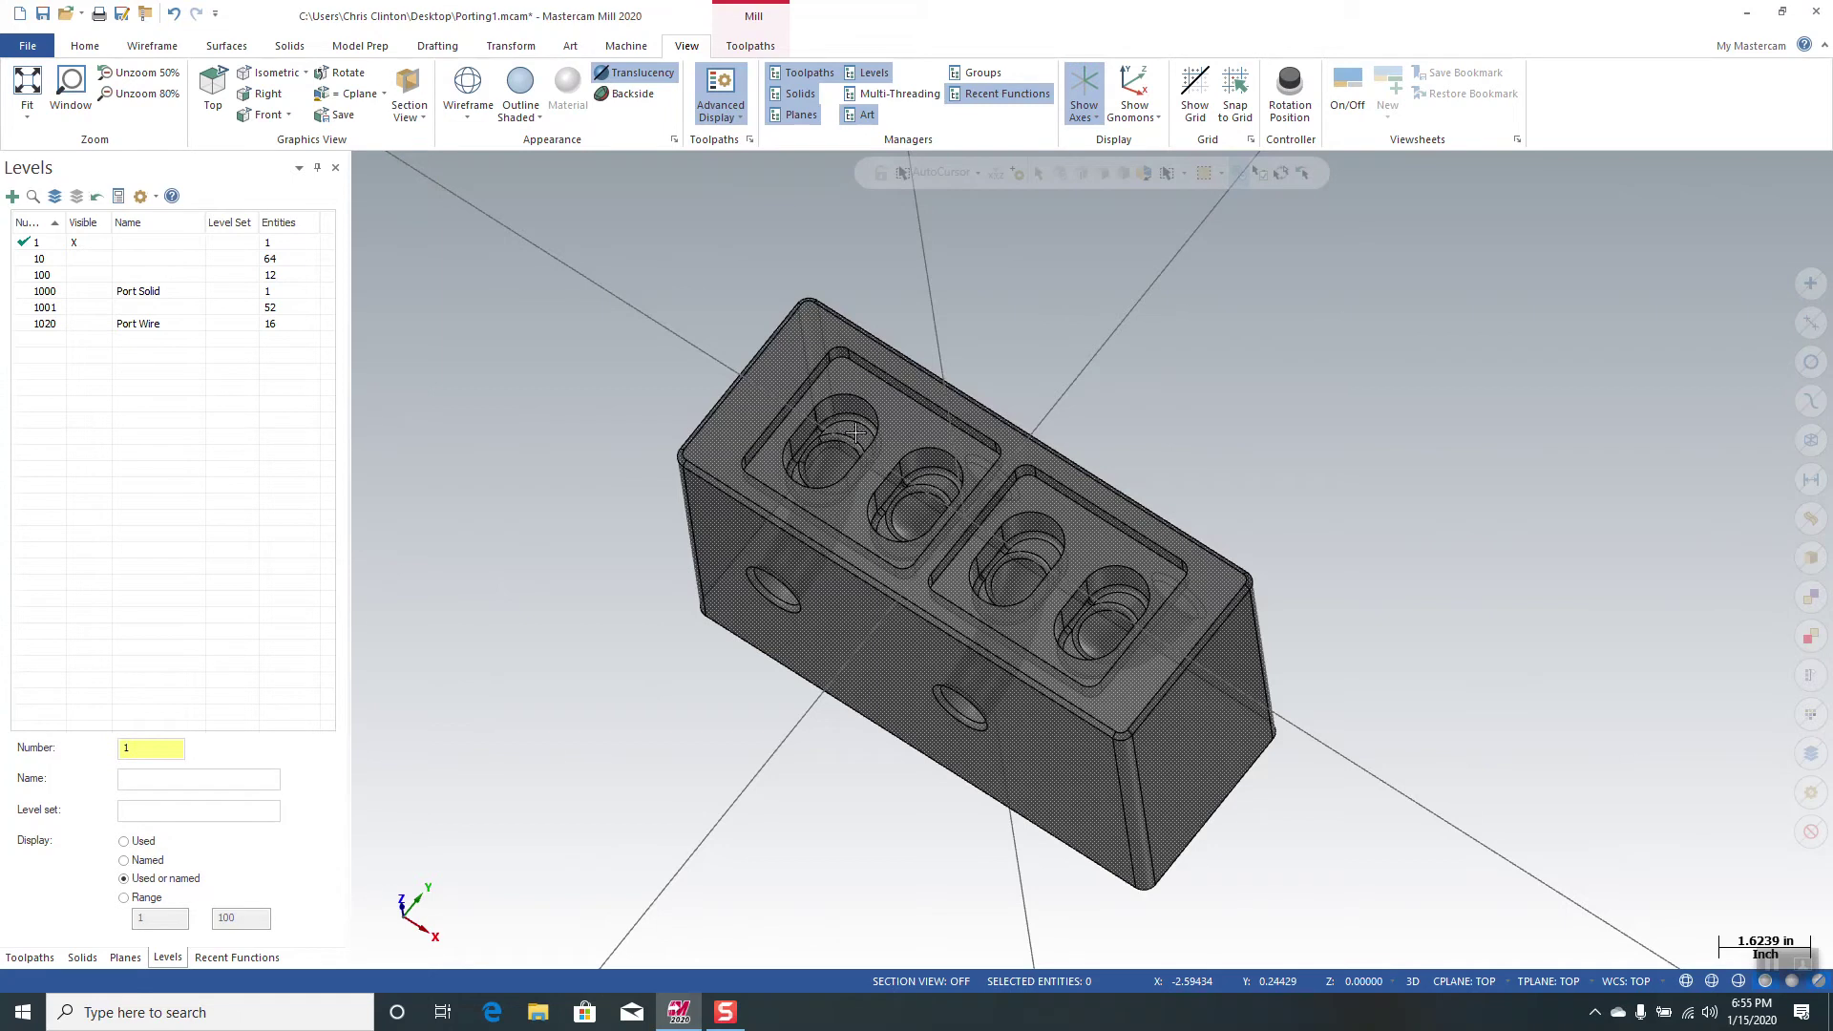
click(31, 292)
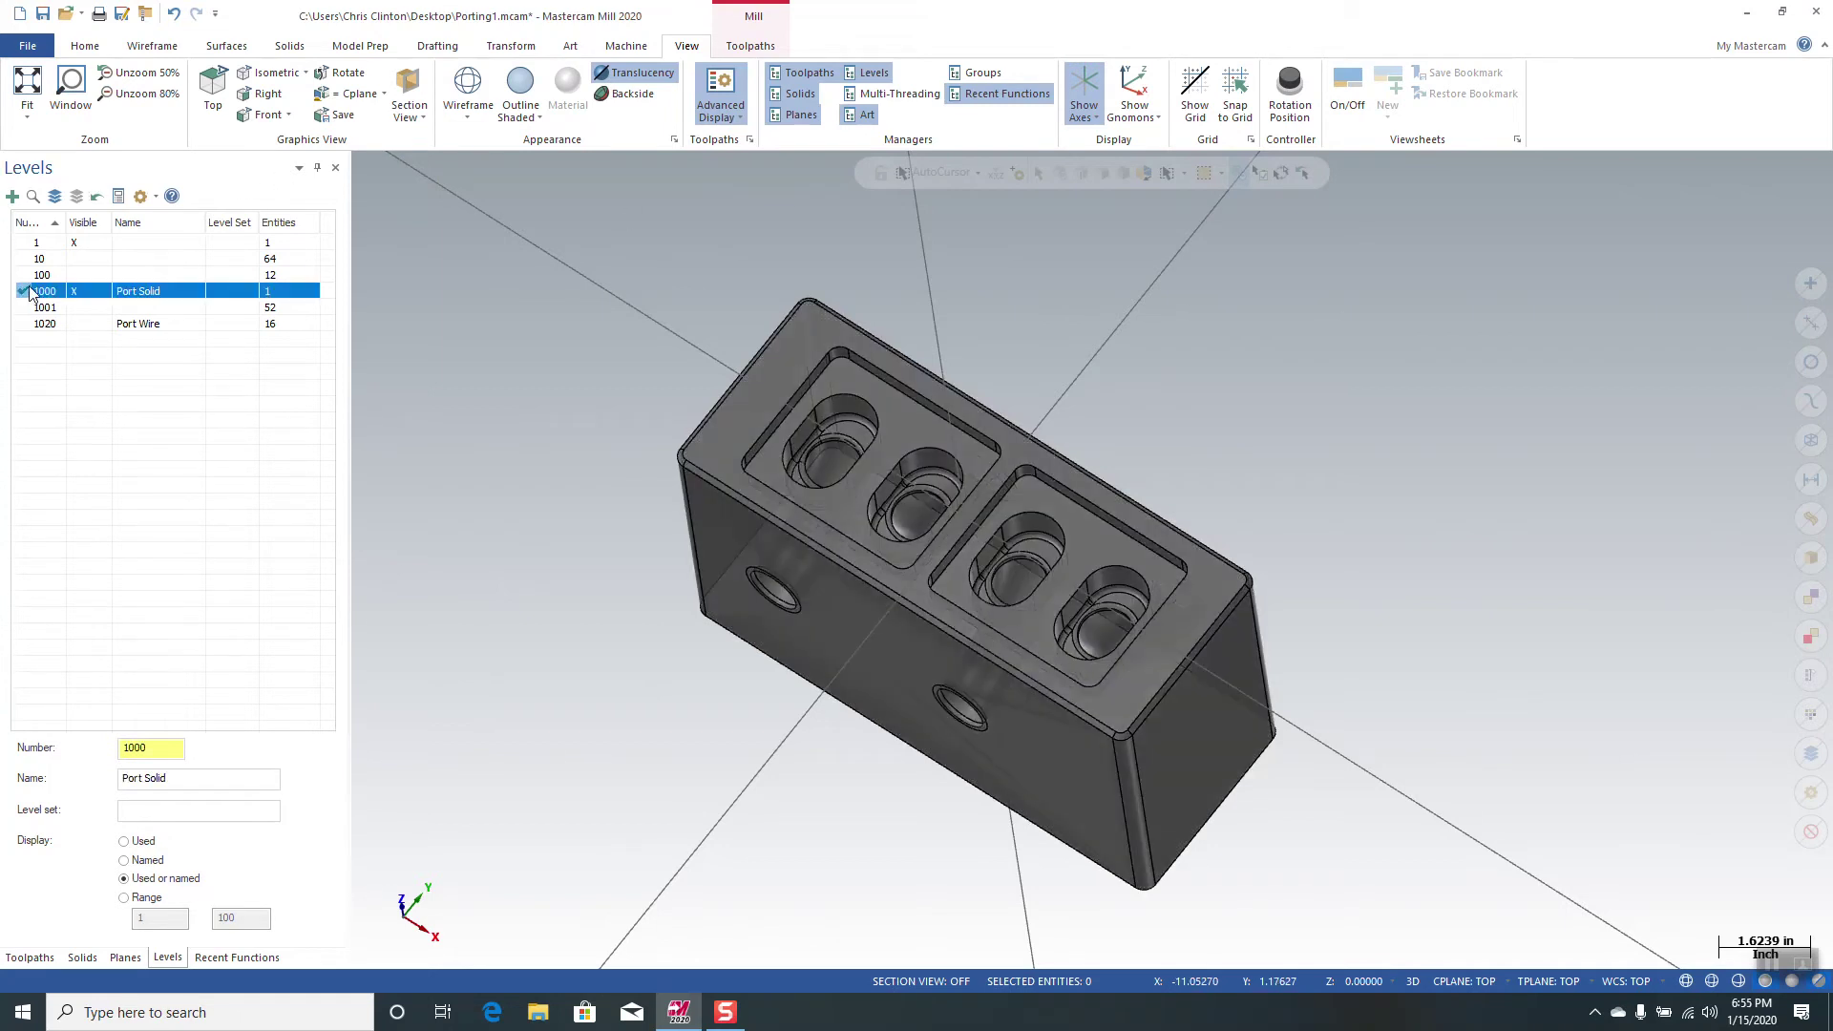
click(77, 243)
Step: Turn on level 1020 Port Wire so its circles appear over the block's port openings
middle_drag(661, 499, 651, 424)
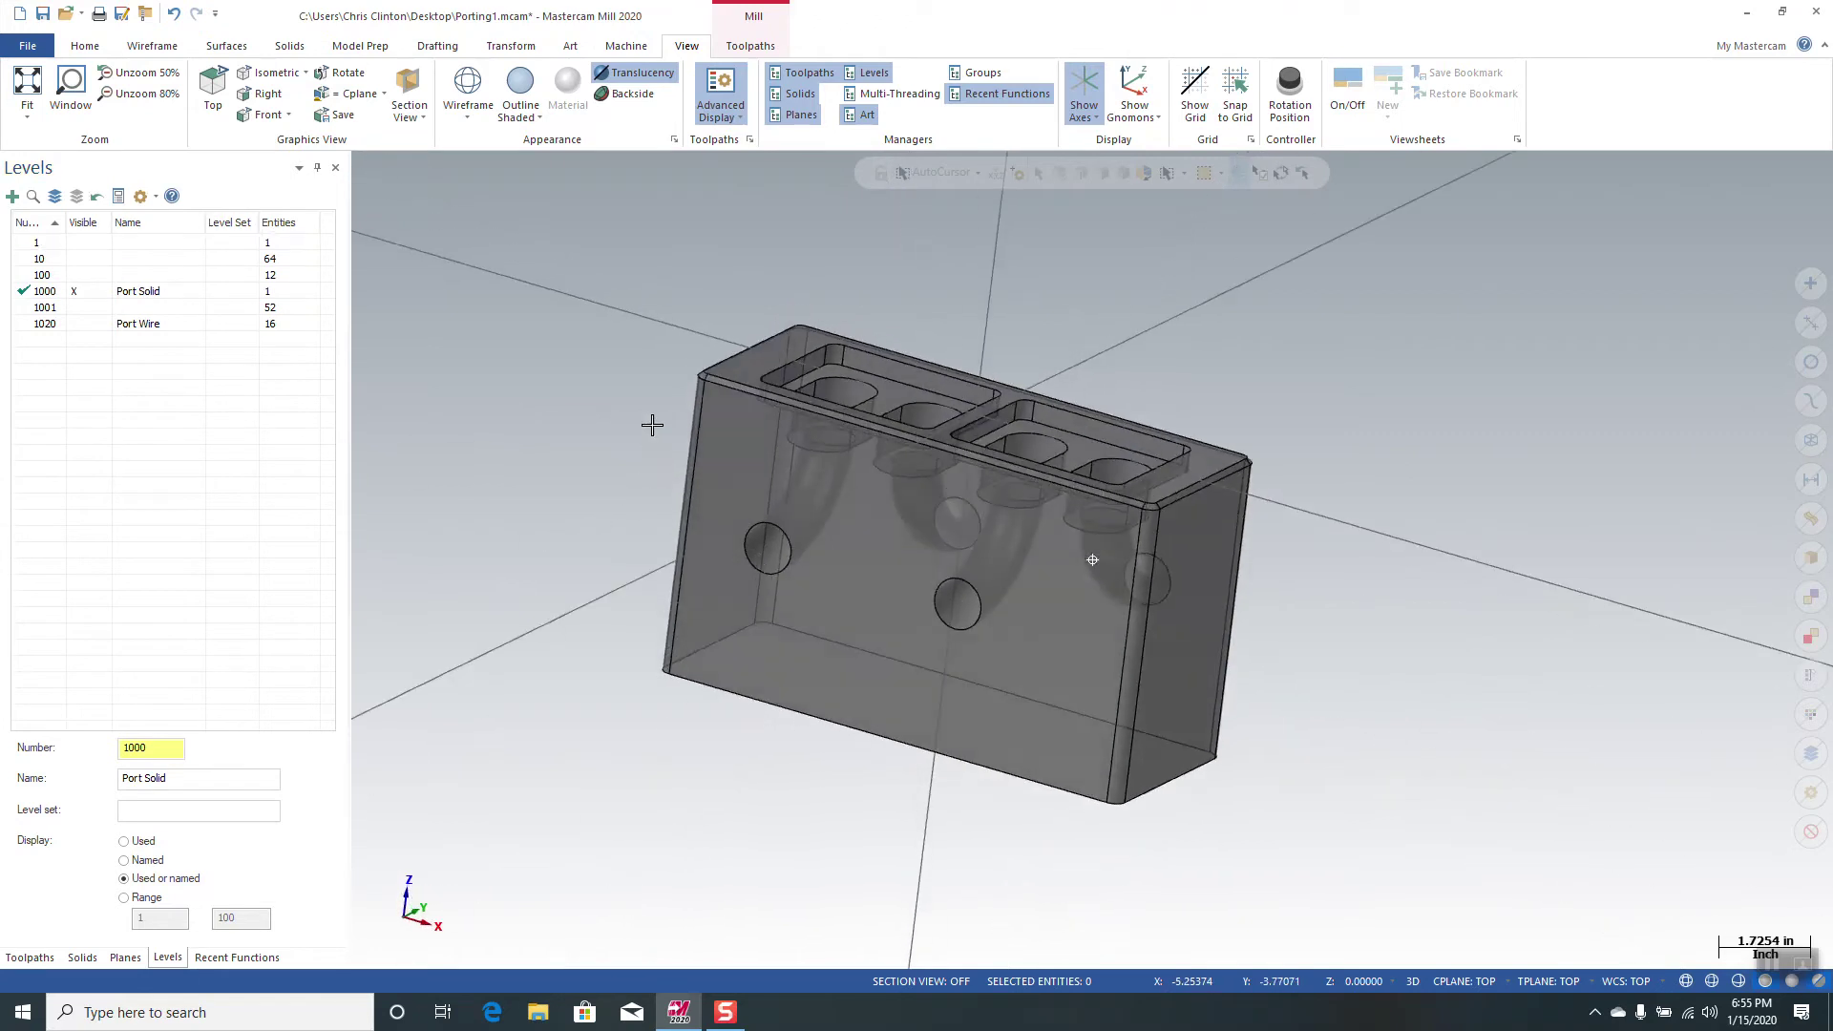
scroll(719, 509, up, 2)
mouse_move(719, 510)
middle_down()
mouse_move(820, 577)
mouse_move(777, 621)
mouse_move(811, 573)
mouse_move(860, 583)
mouse_move(894, 636)
middle_up()
scroll(895, 637, down, 1)
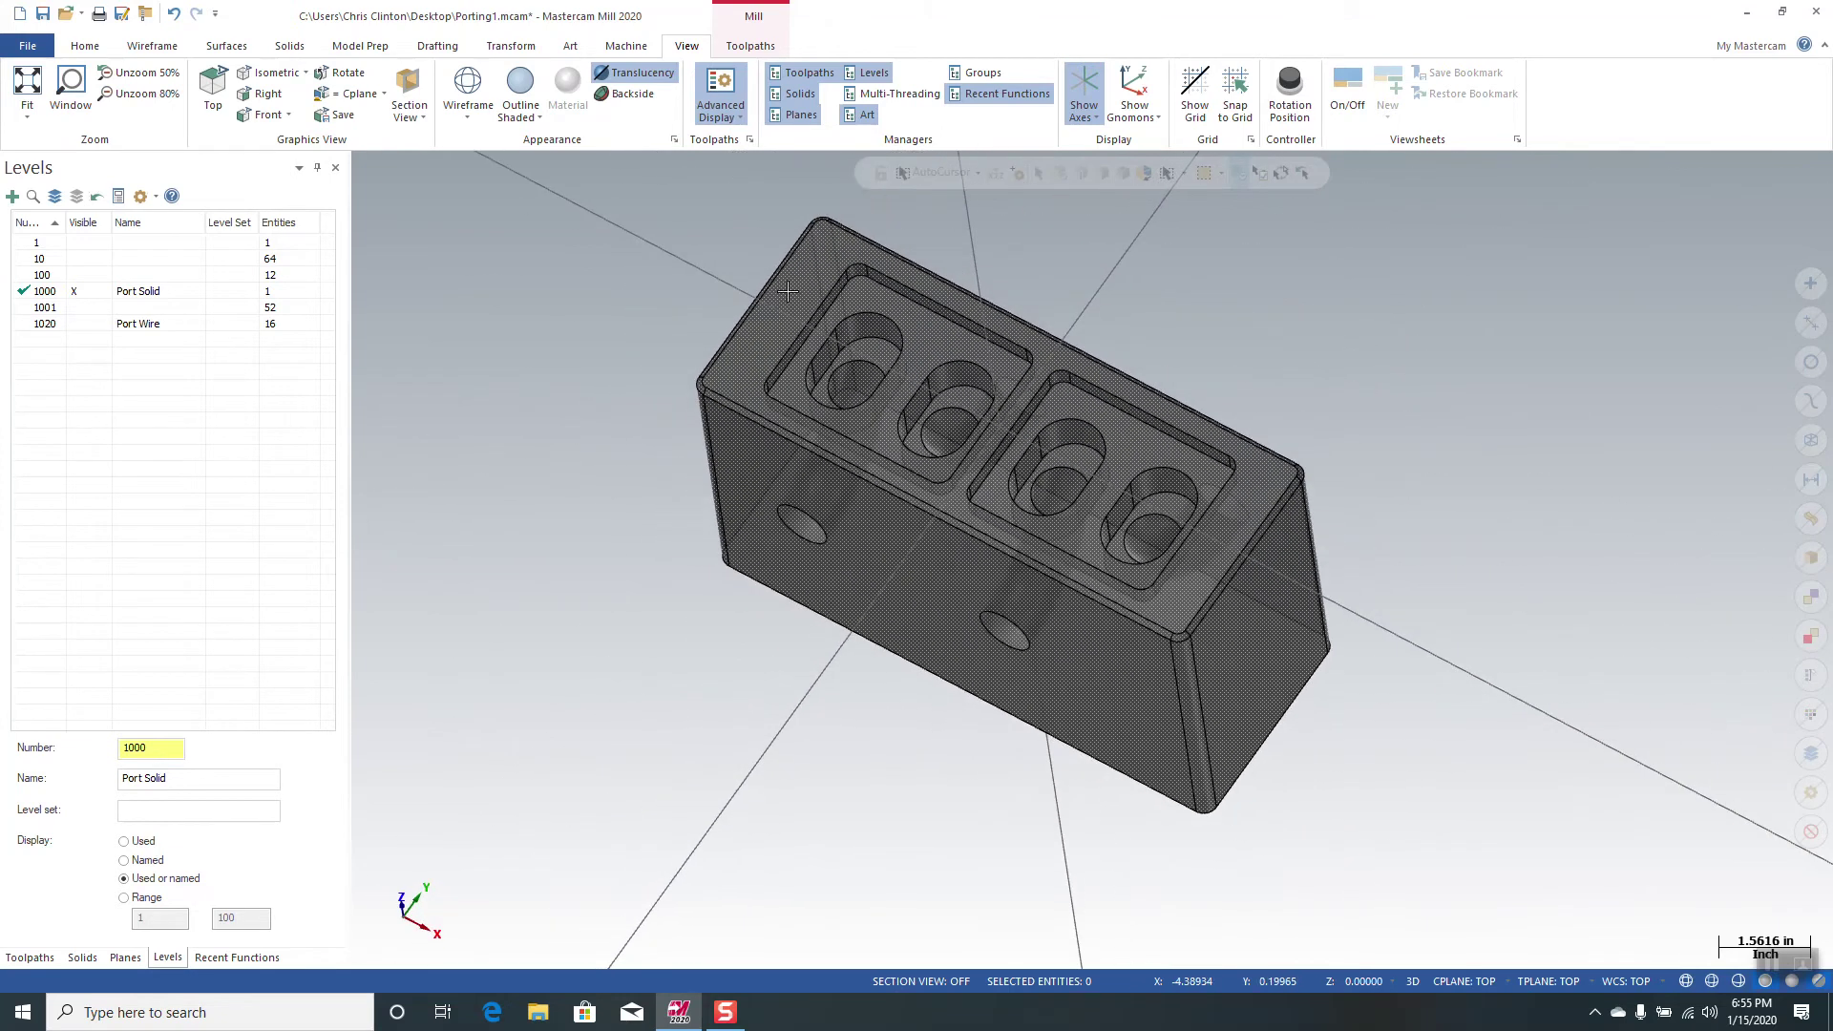
scroll(701, 203, up, 1)
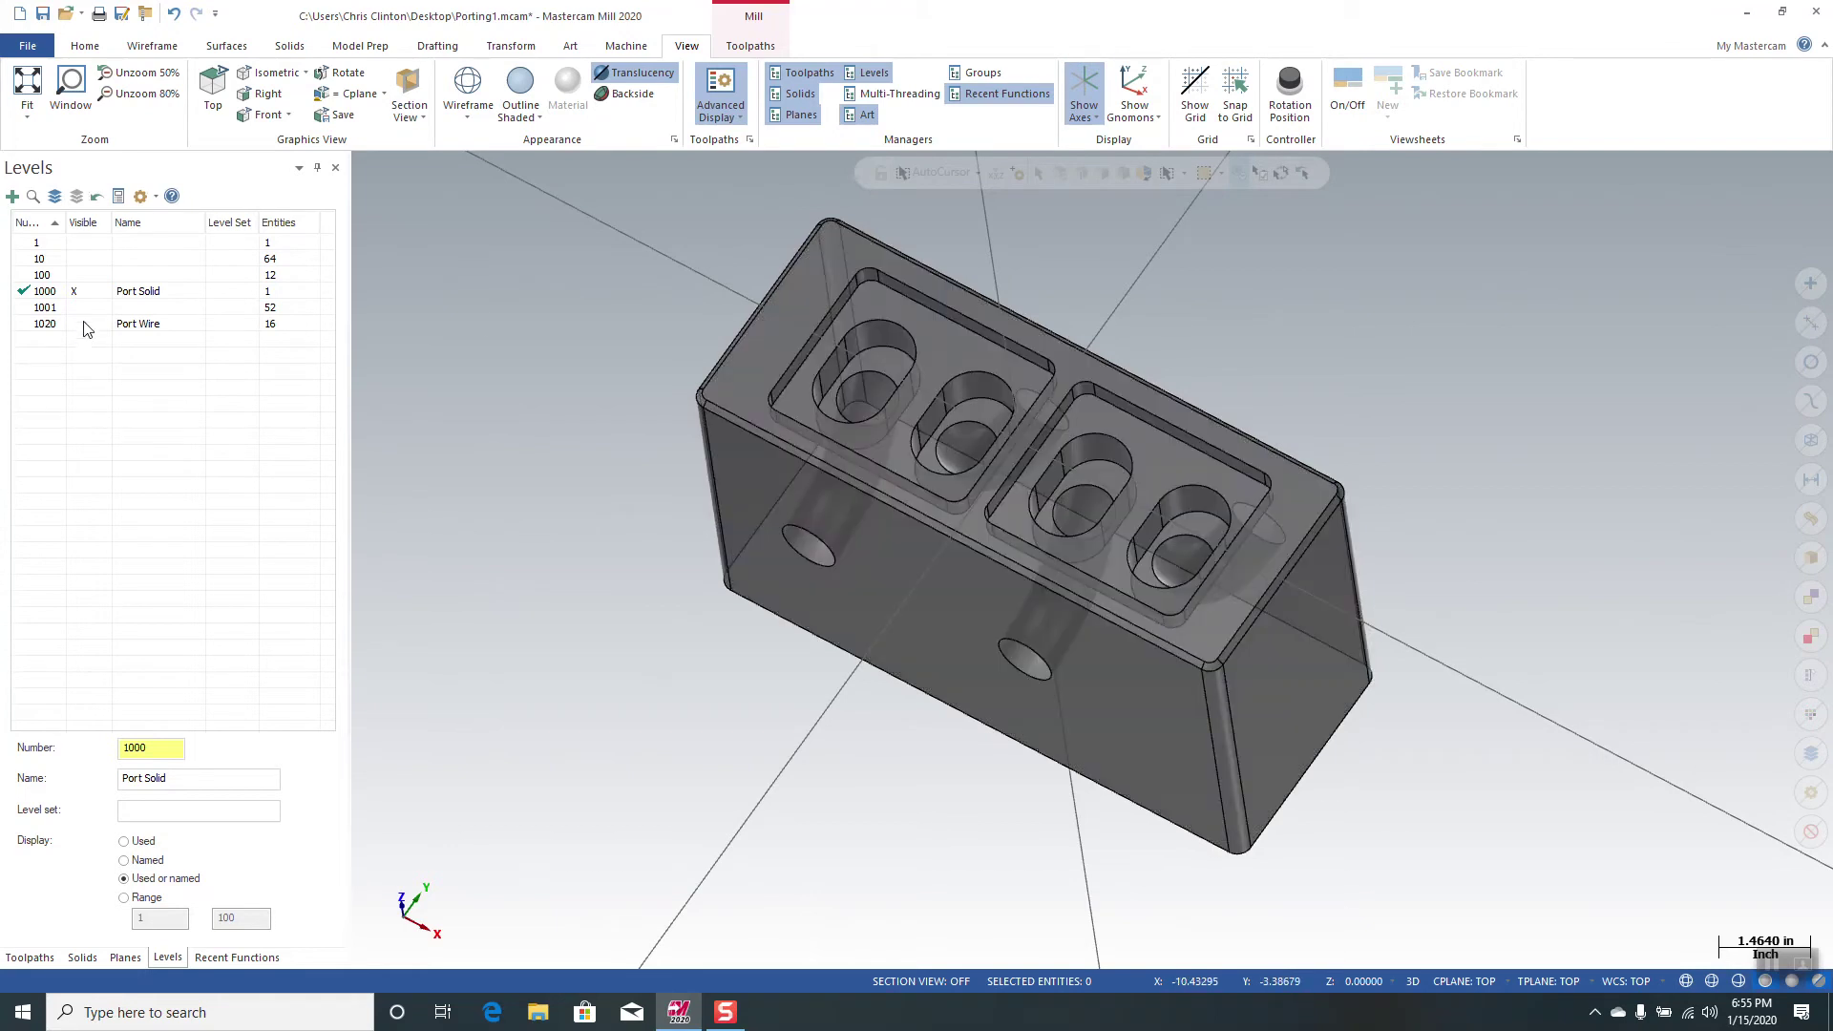
click(84, 328)
middle_drag(503, 499, 519, 533)
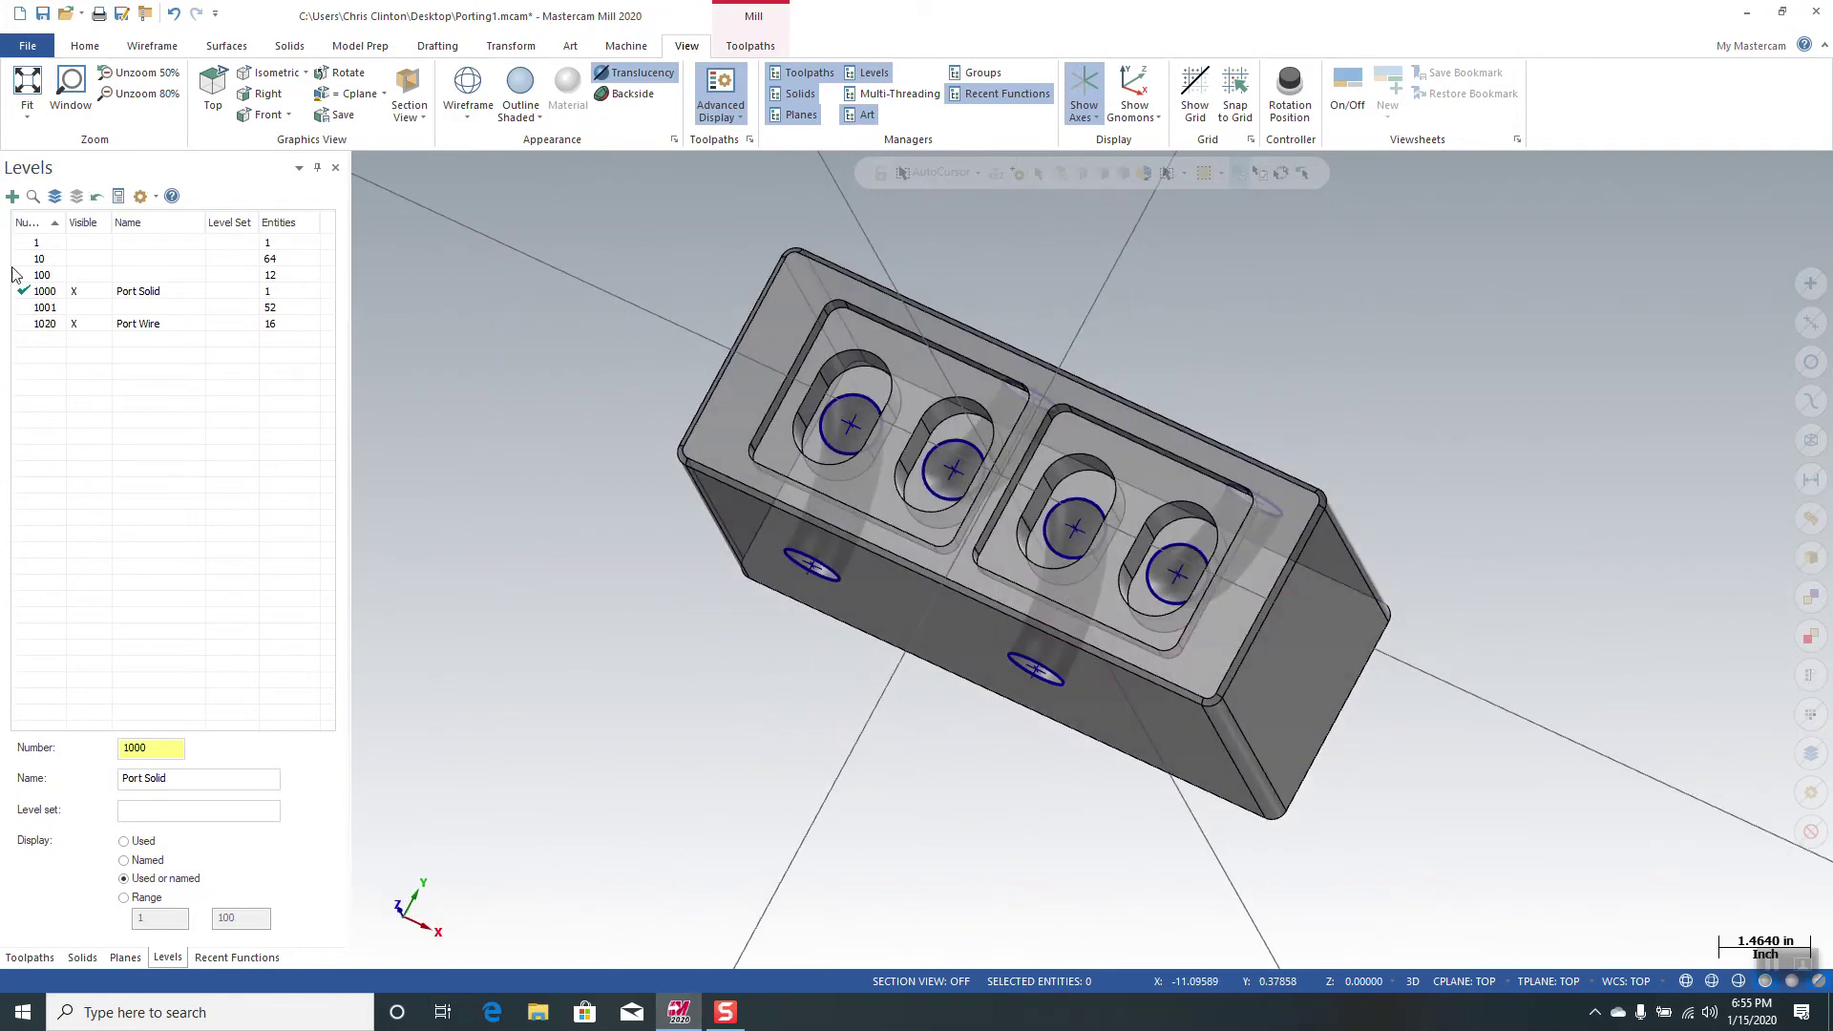
Step: Make Port Wire the working level and hide Port Solid, leaving the eight port circles alone
click(24, 325)
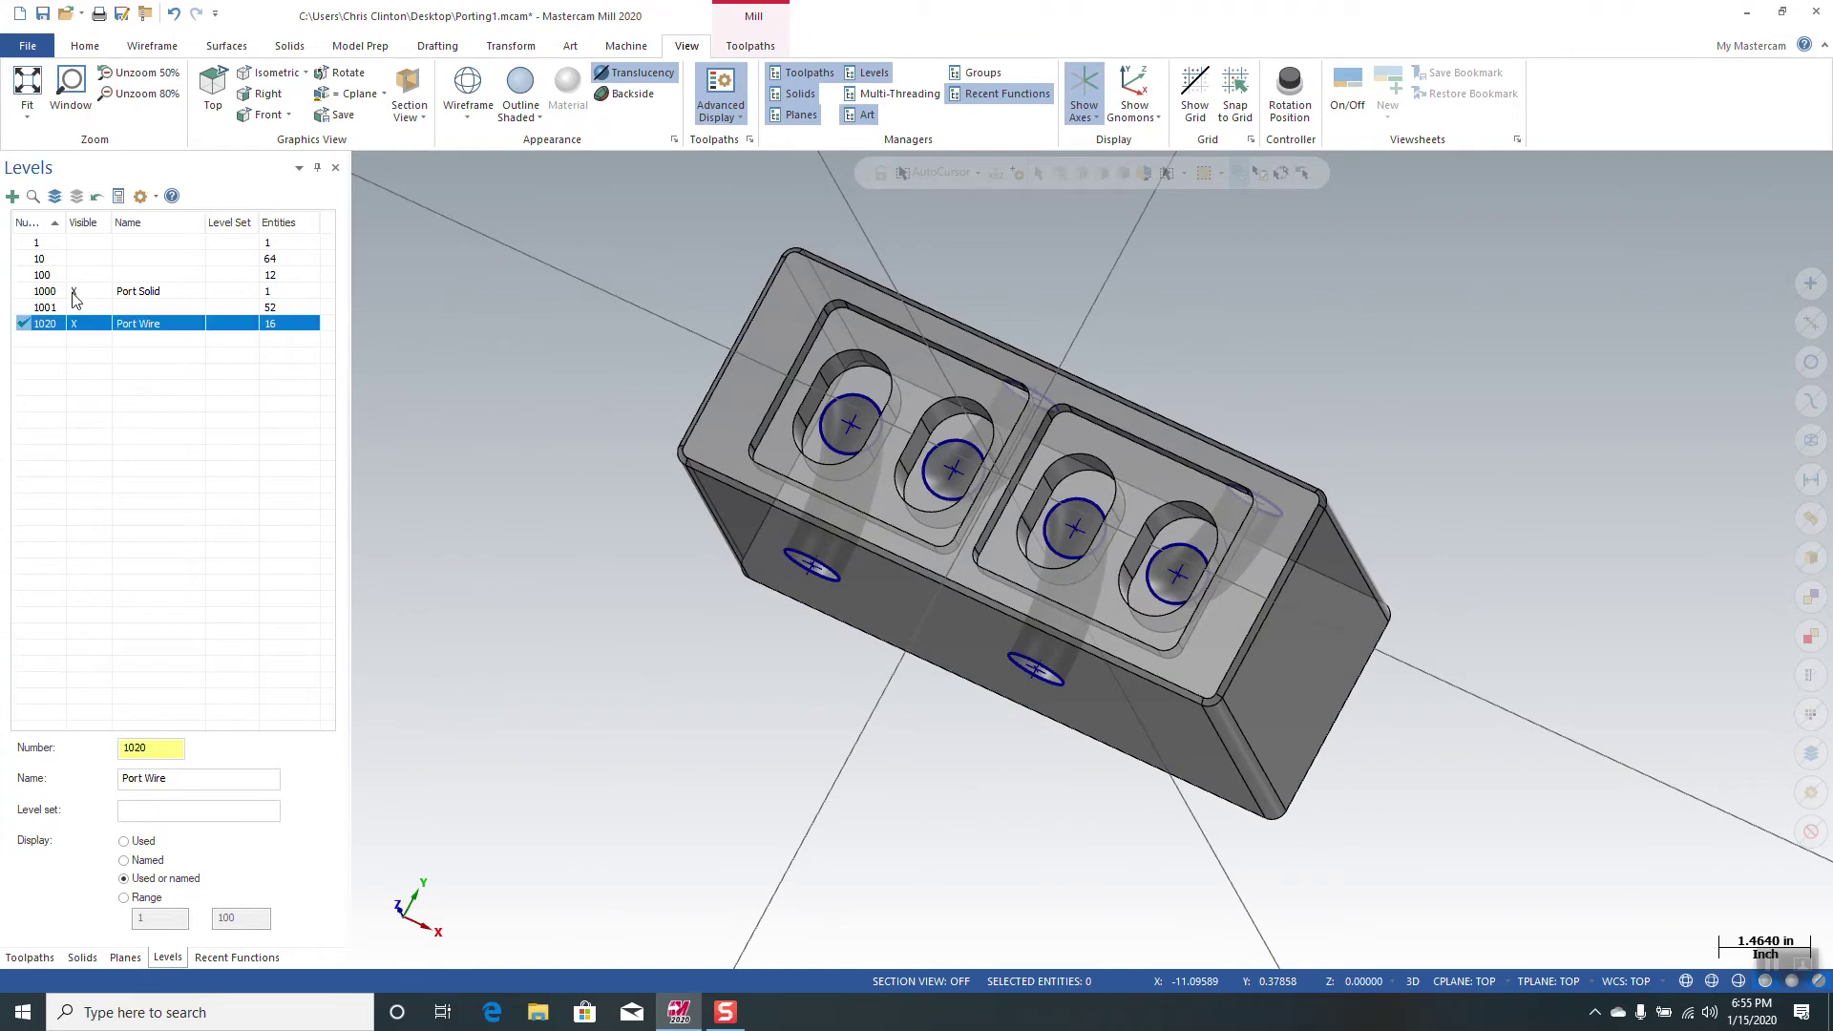
click(75, 298)
middle_drag(658, 534, 699, 442)
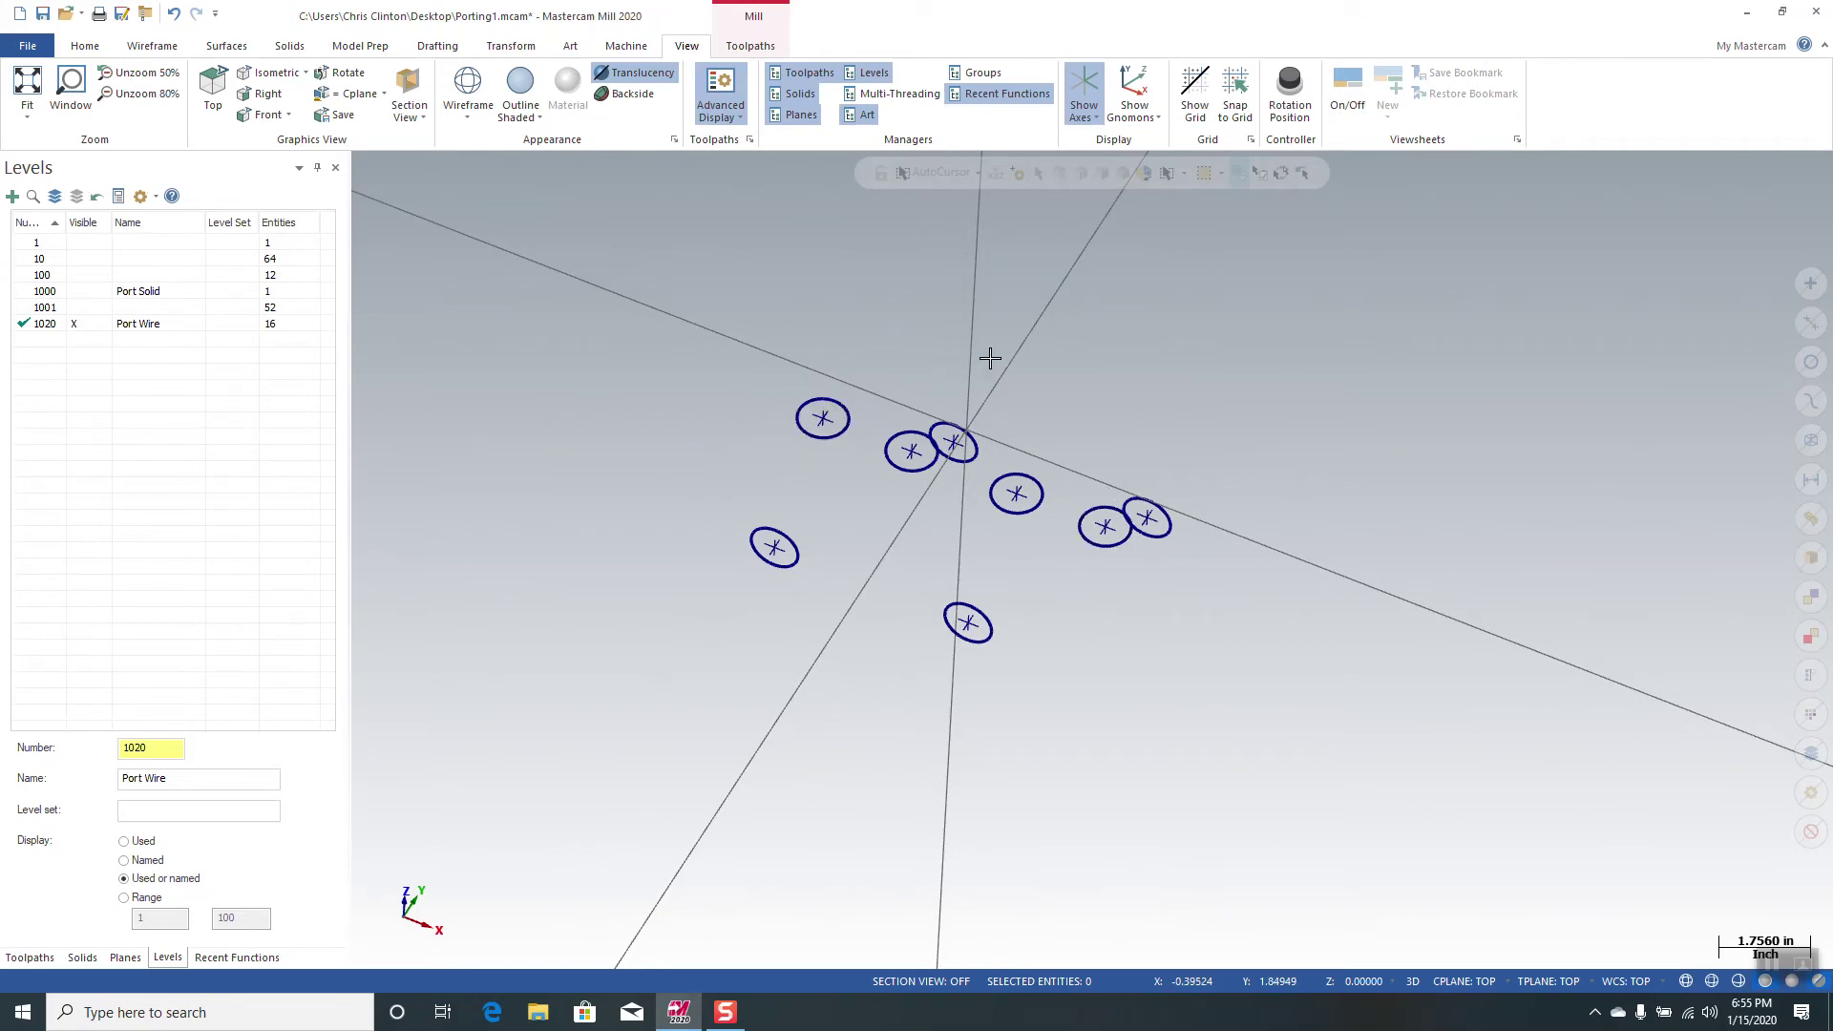
scroll(980, 355, down, 1)
middle_drag(978, 353, 871, 324)
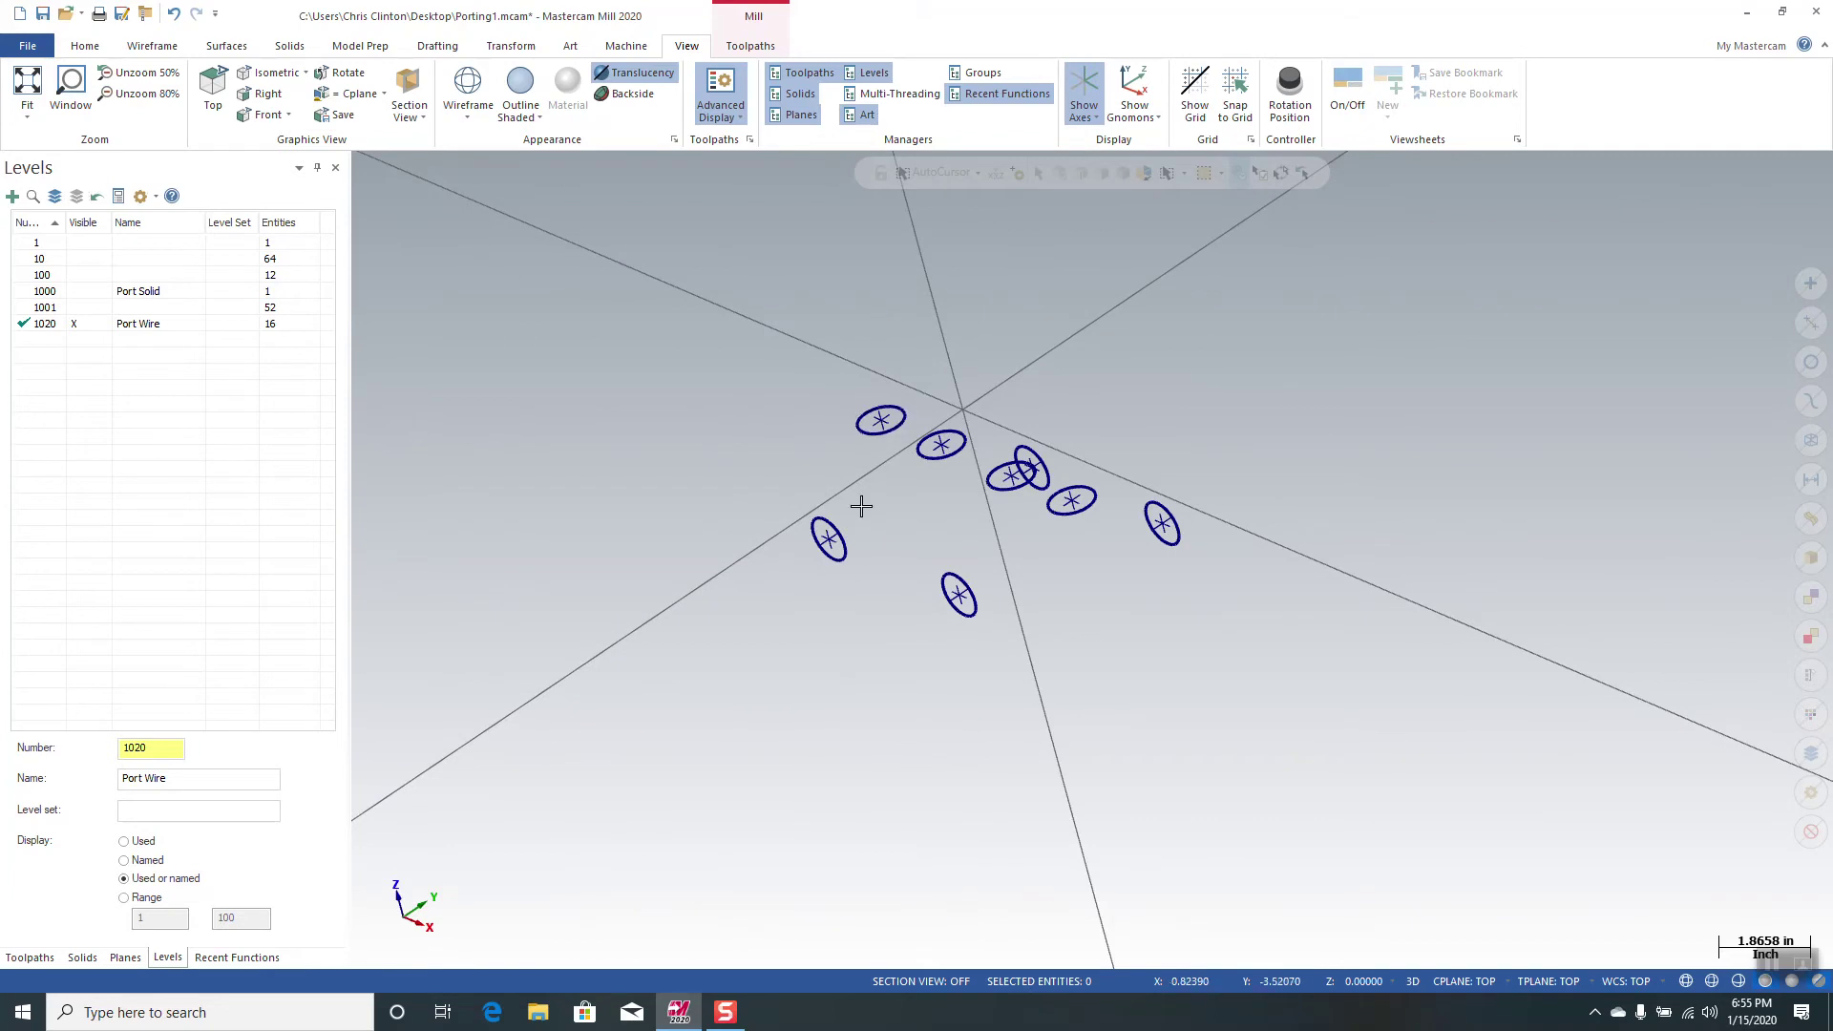
middle_drag(598, 393, 718, 447)
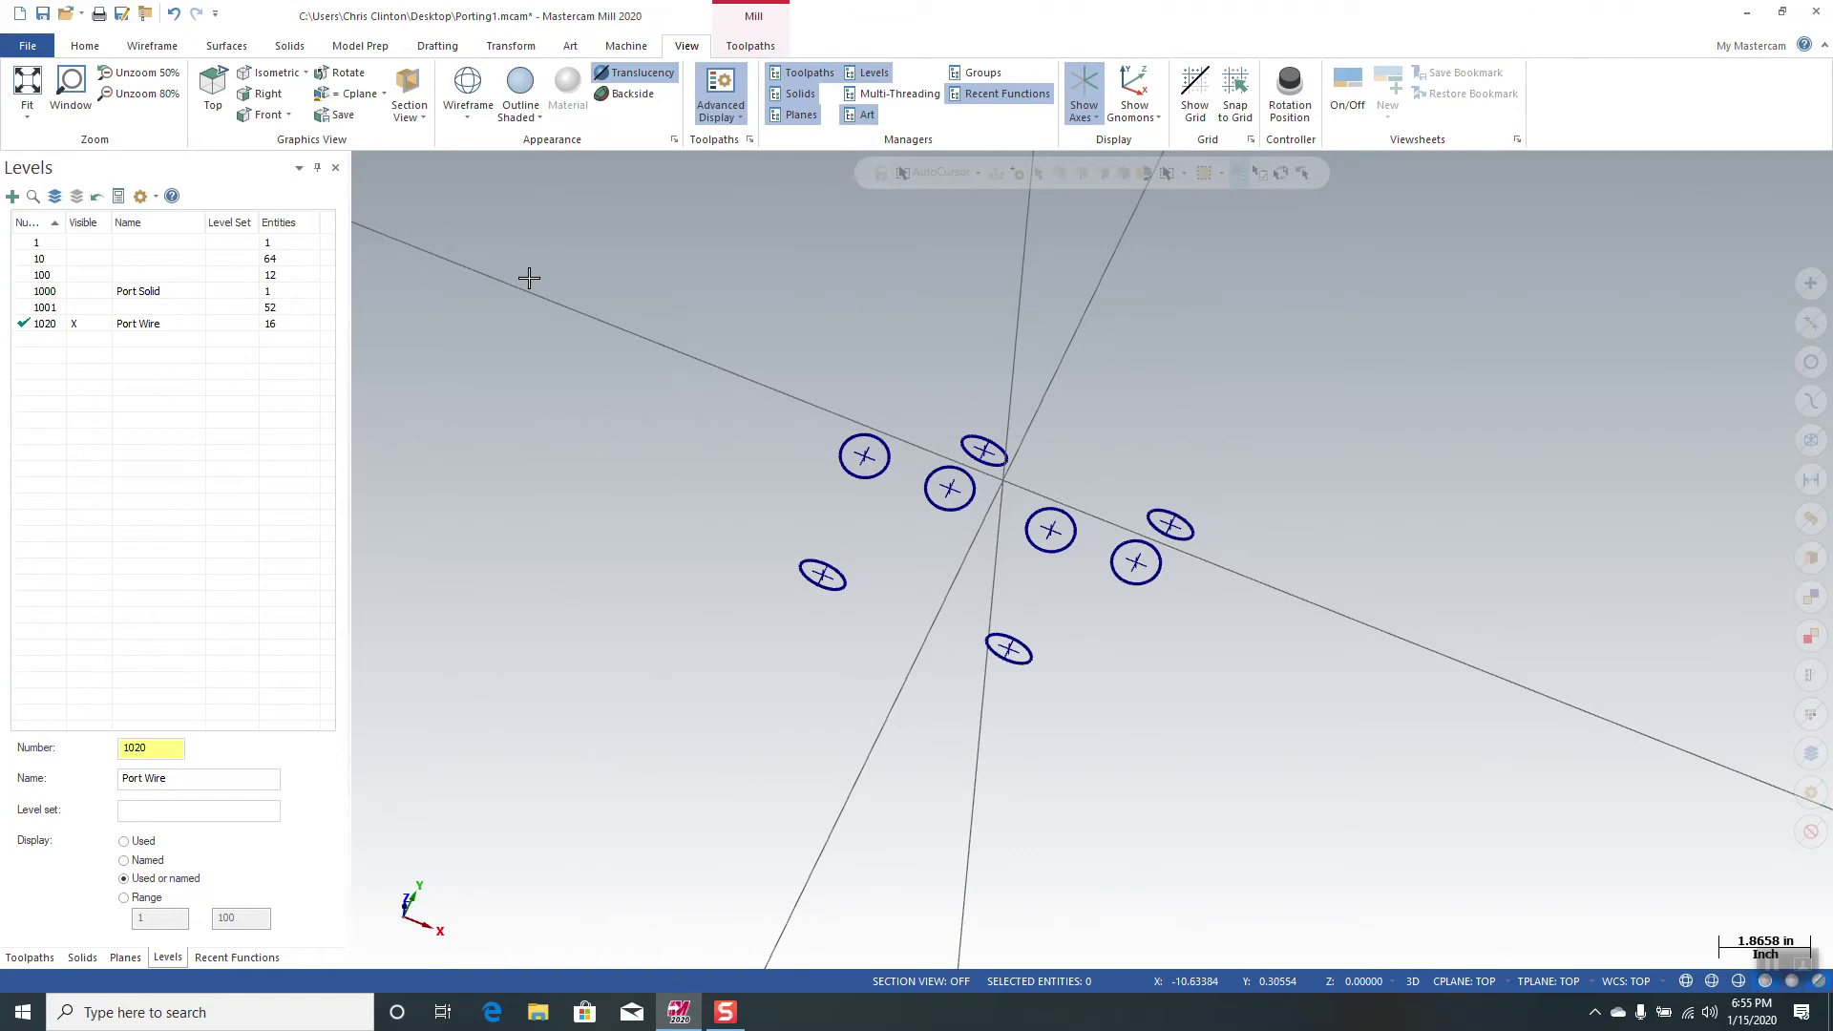
Step: Create Flat Boundary surfaces by chaining all eight port circles as boundaries
click(224, 46)
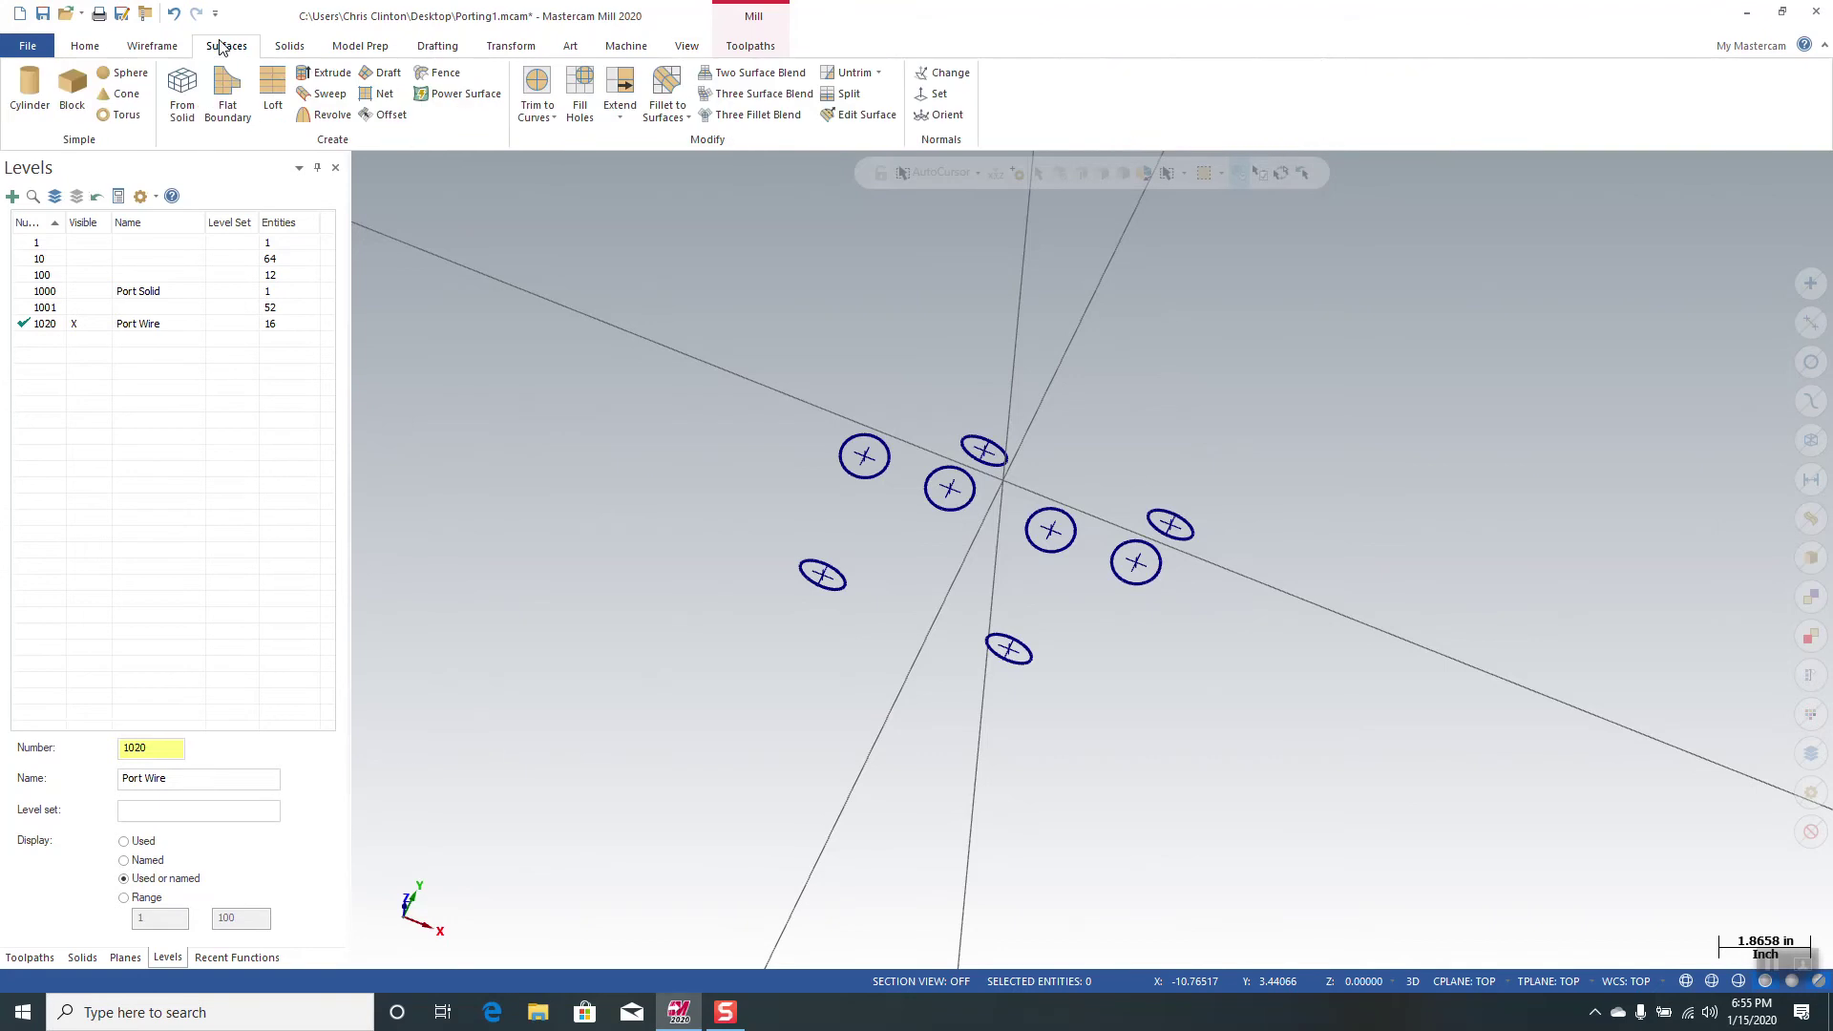
click(227, 91)
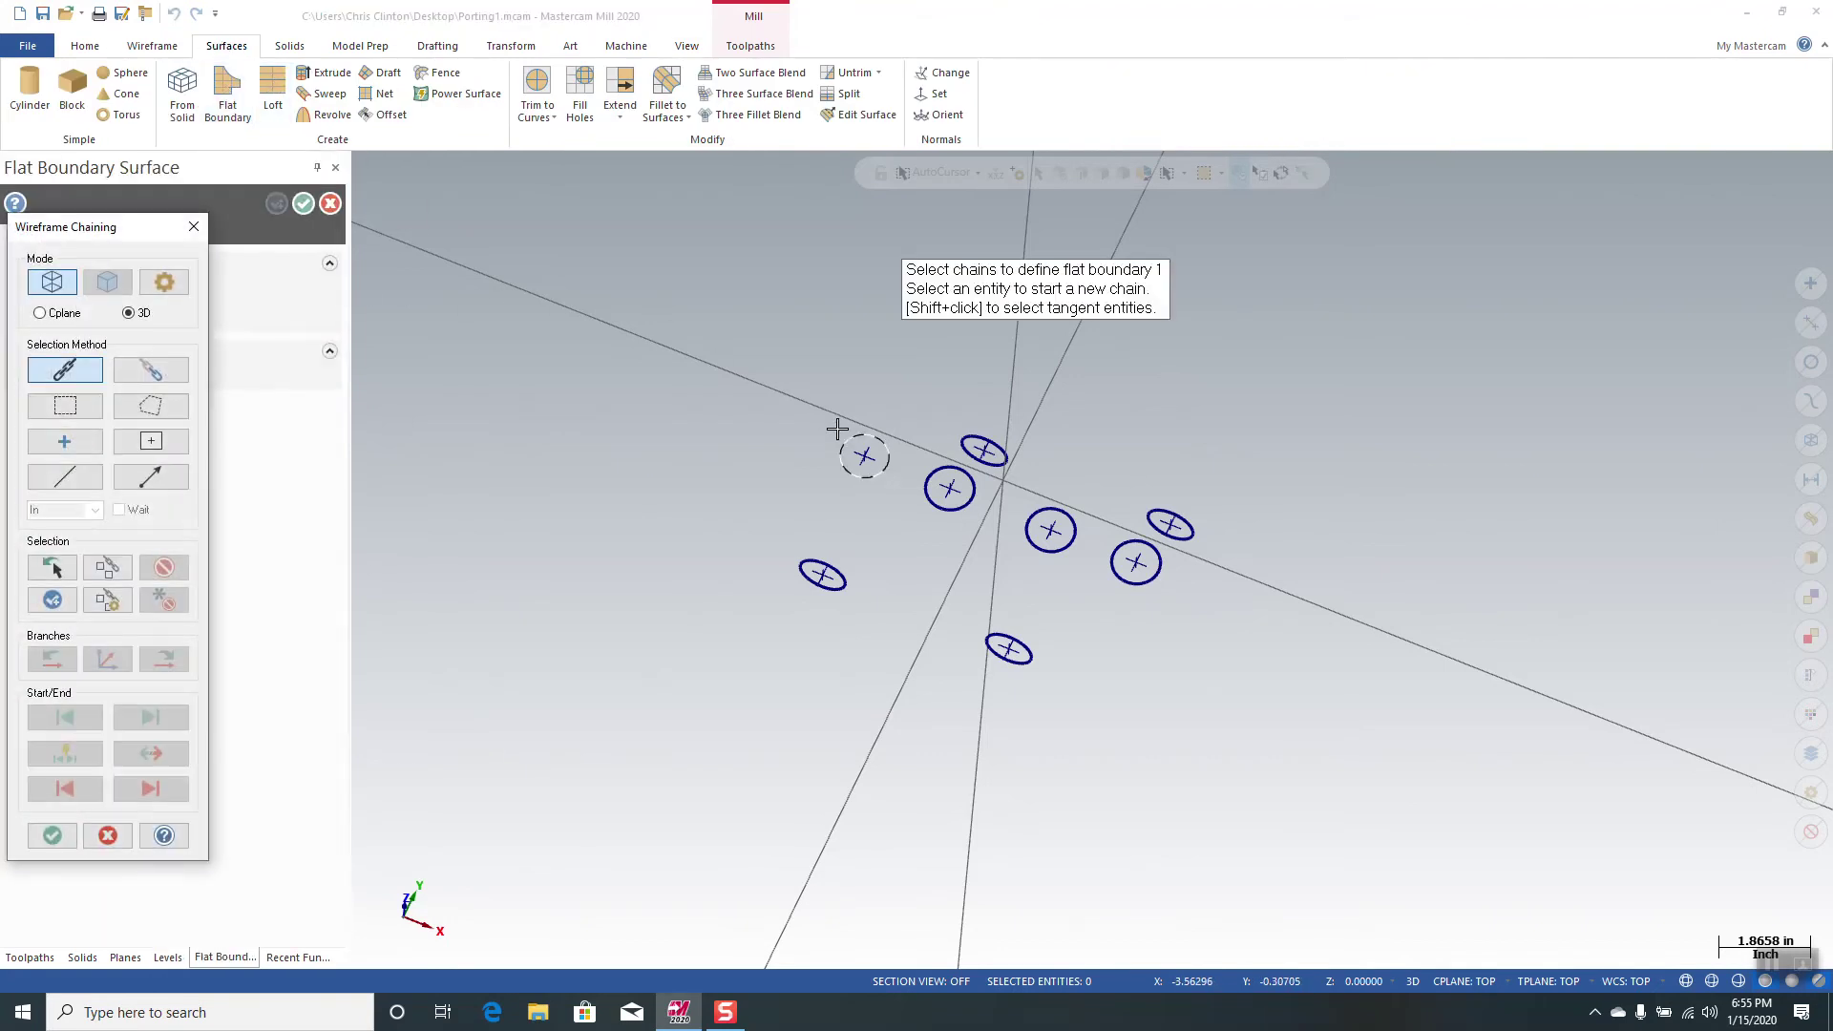
click(848, 431)
click(926, 468)
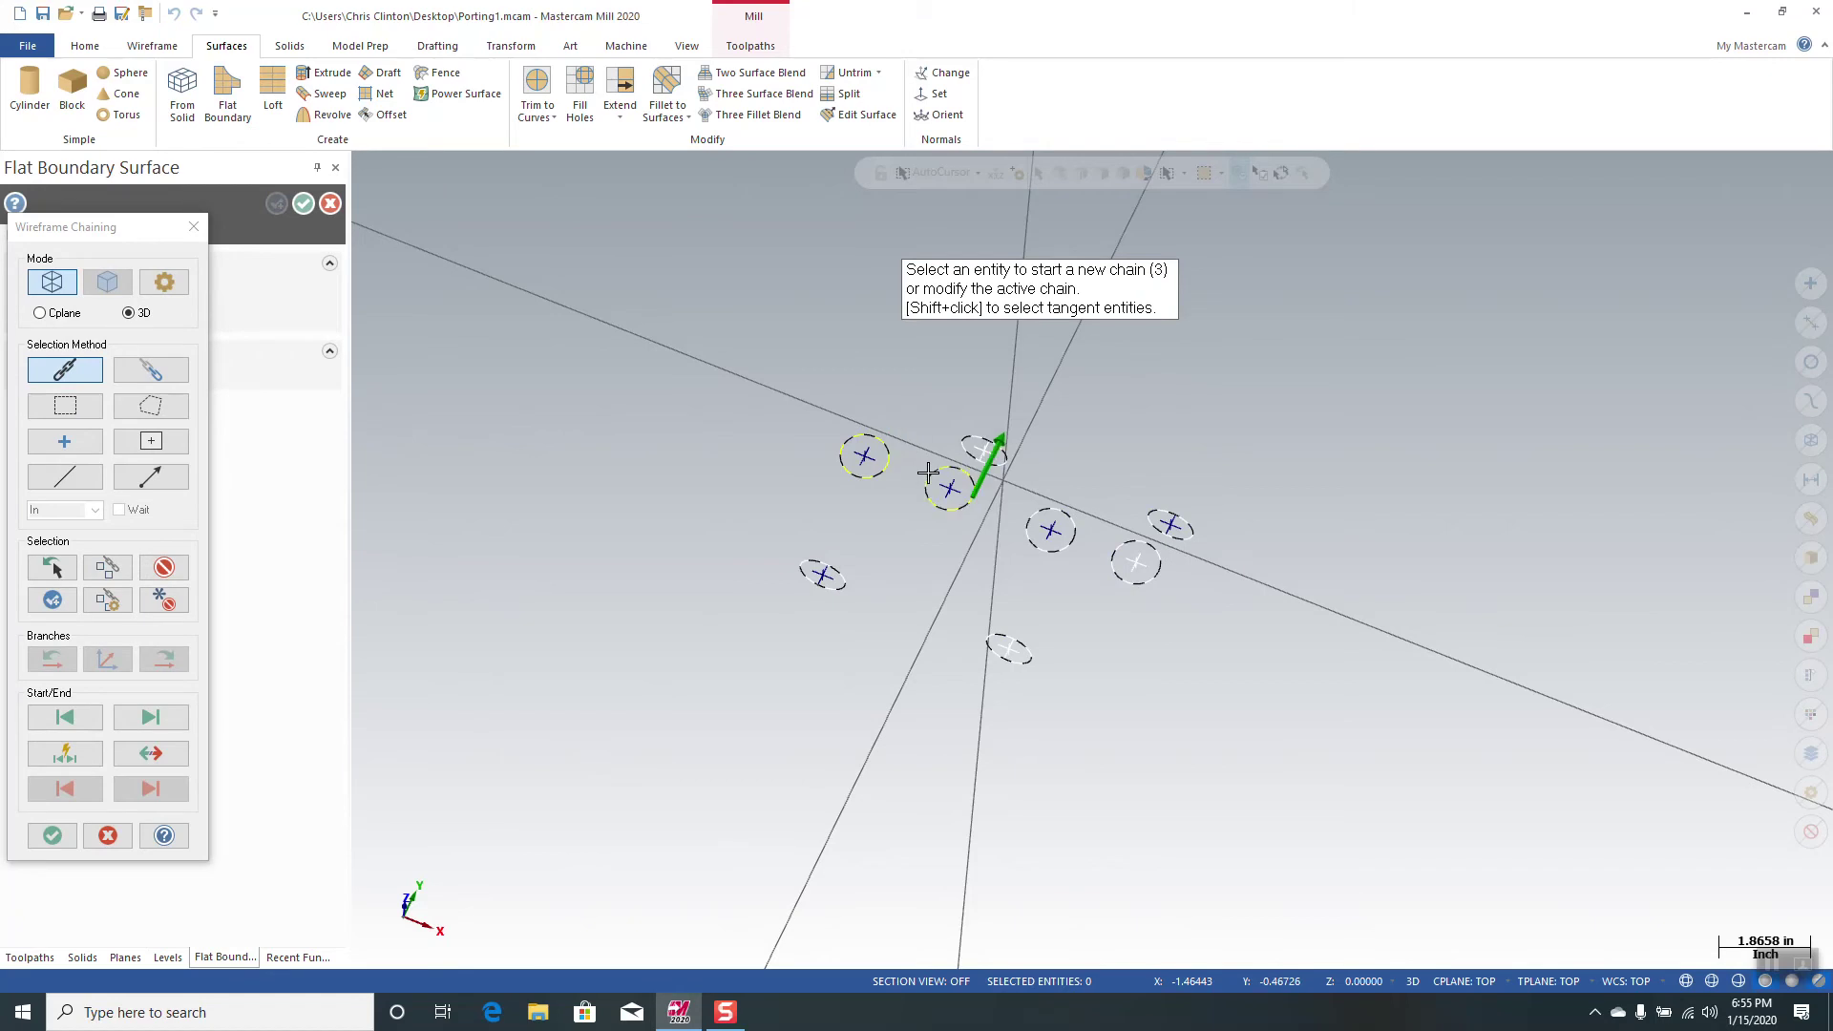
click(1031, 519)
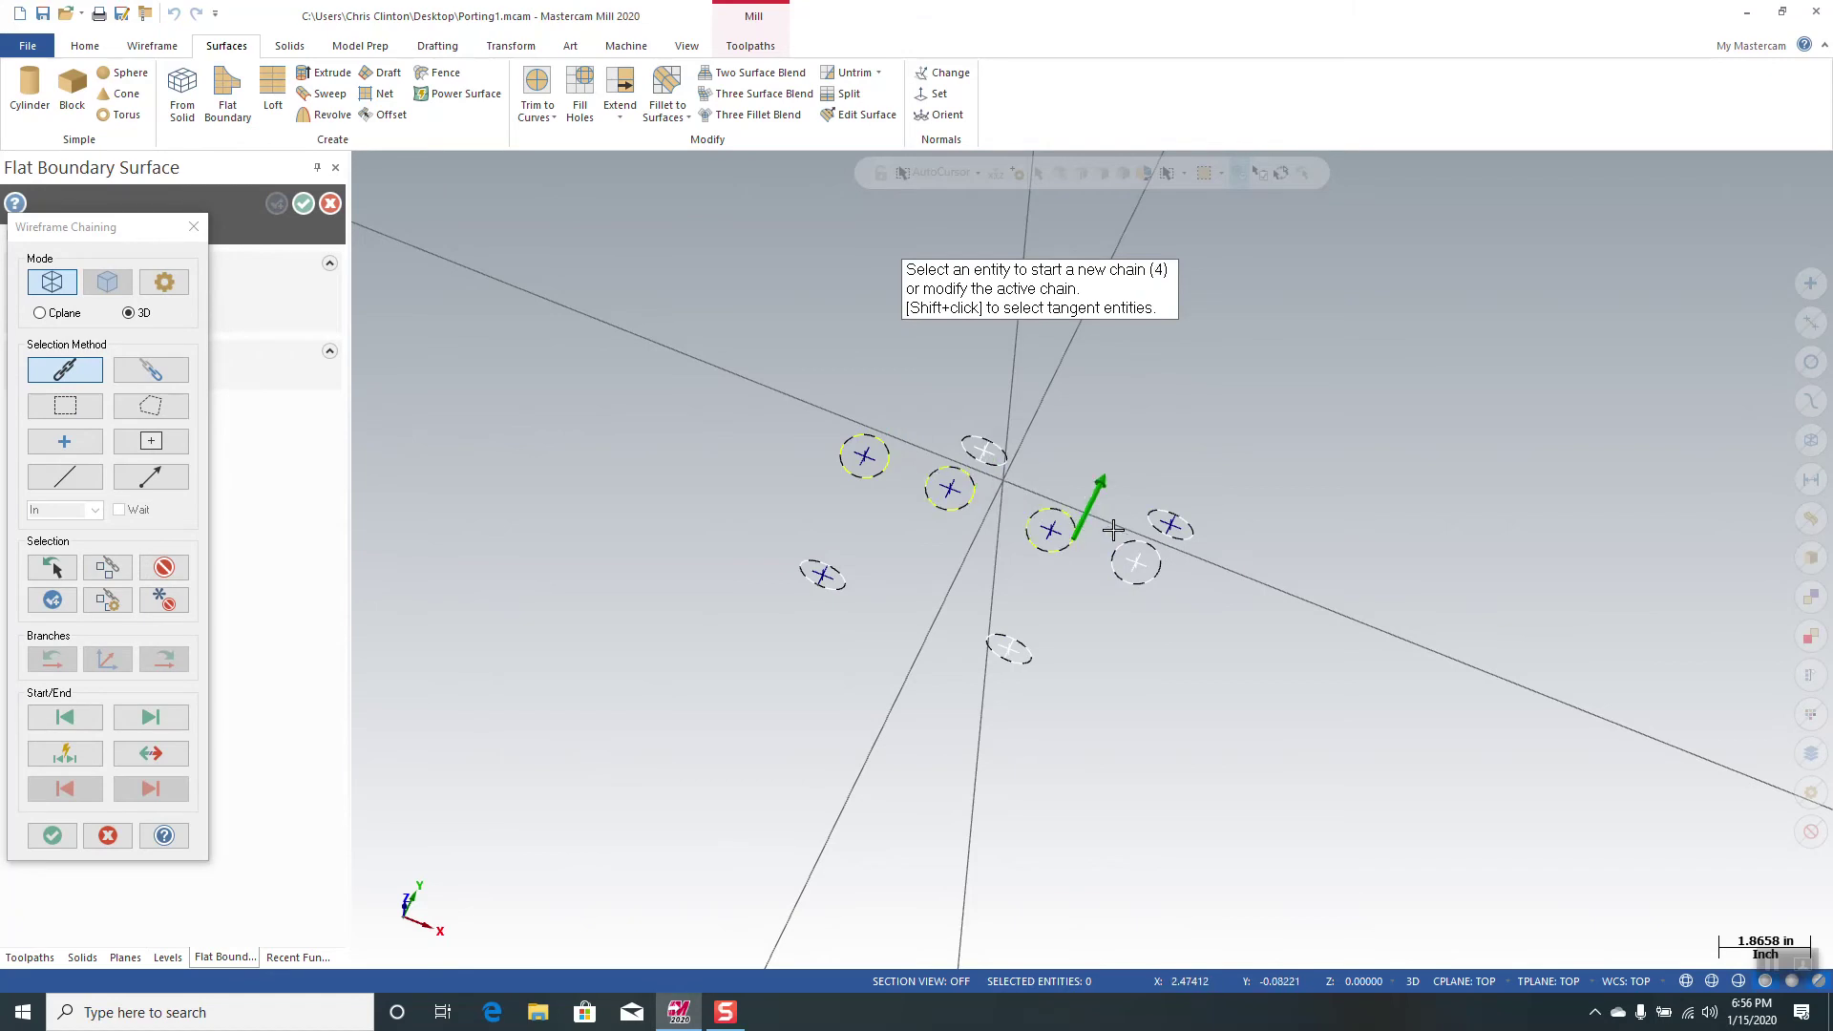
click(1118, 543)
click(1194, 532)
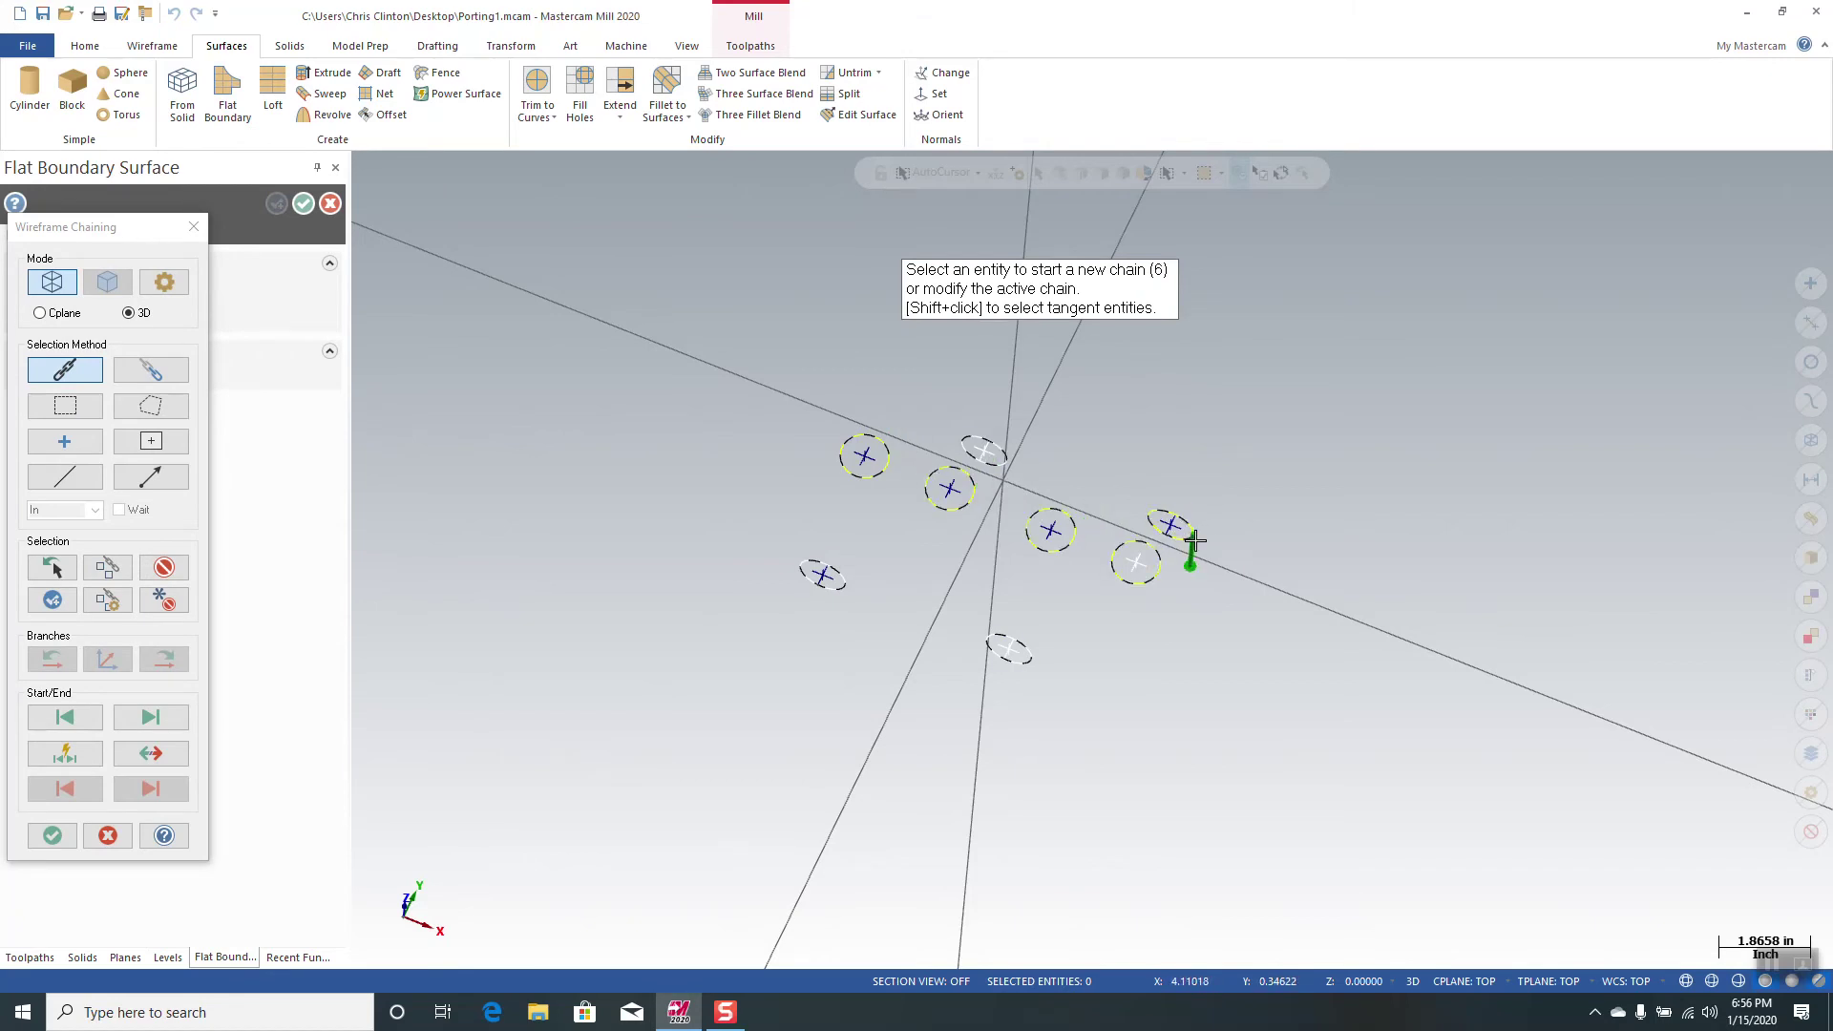
click(998, 468)
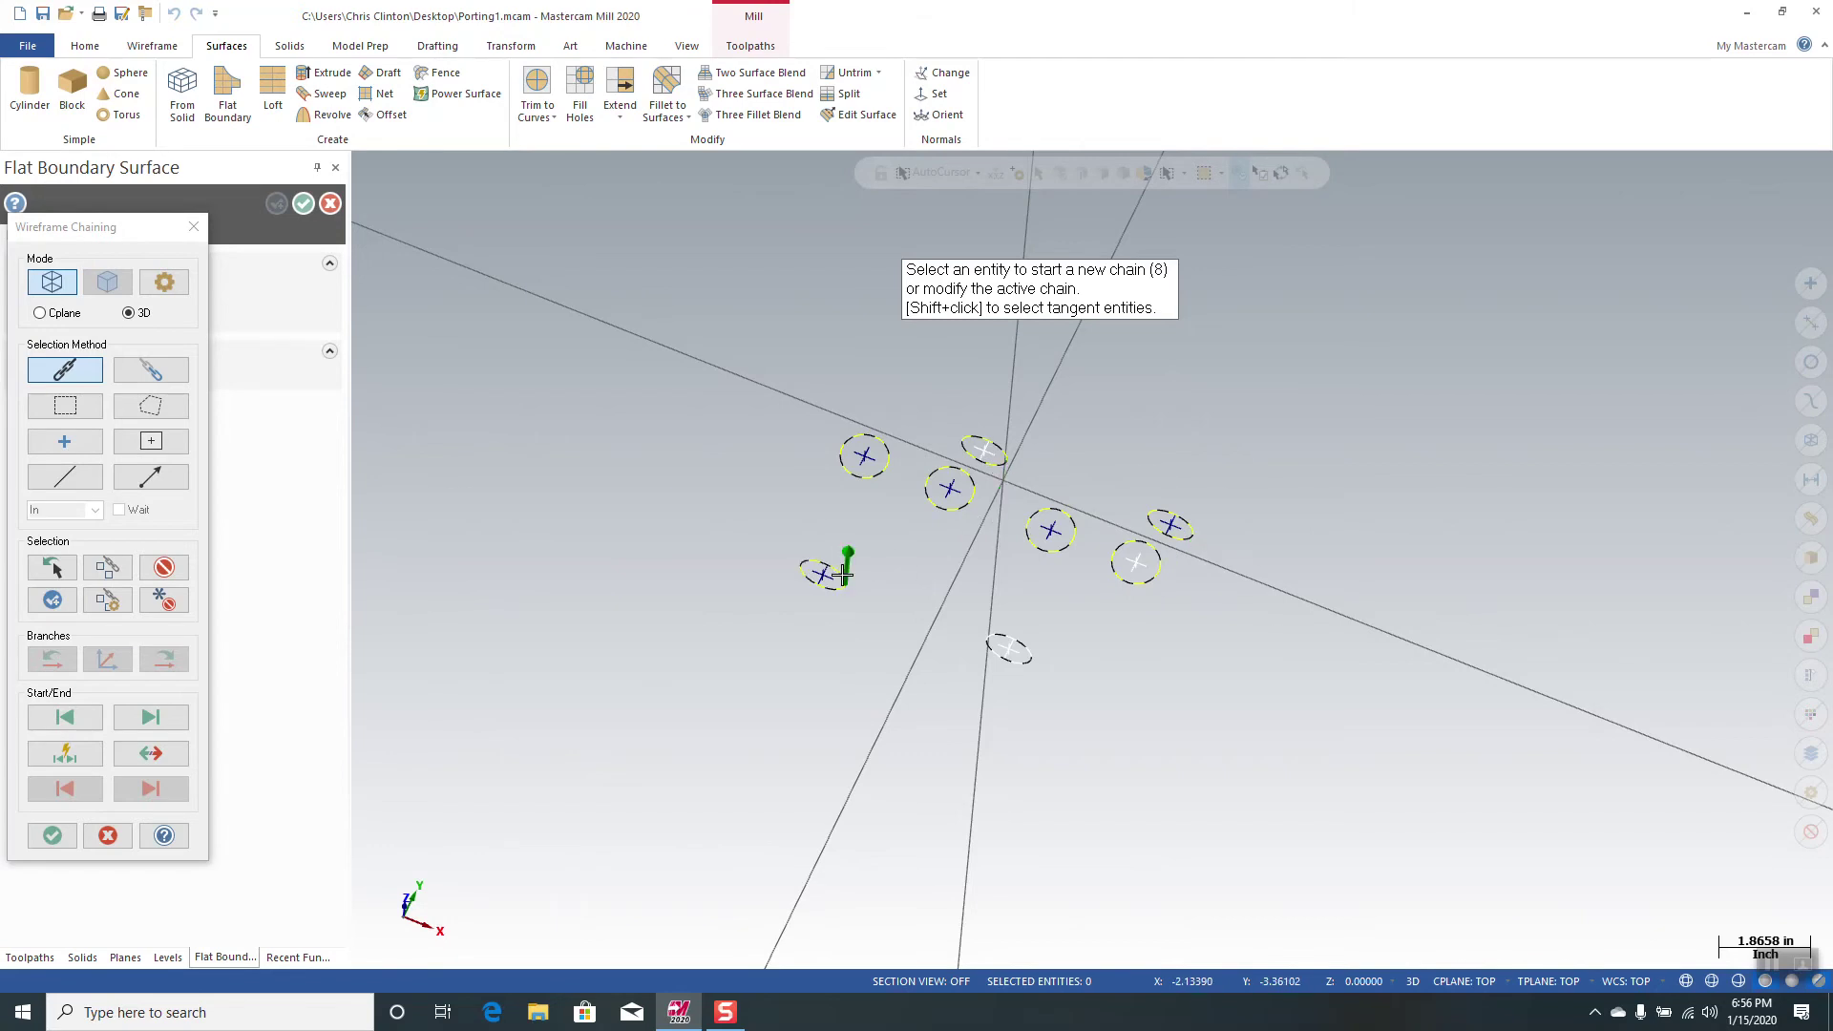
click(842, 576)
click(989, 638)
click(51, 837)
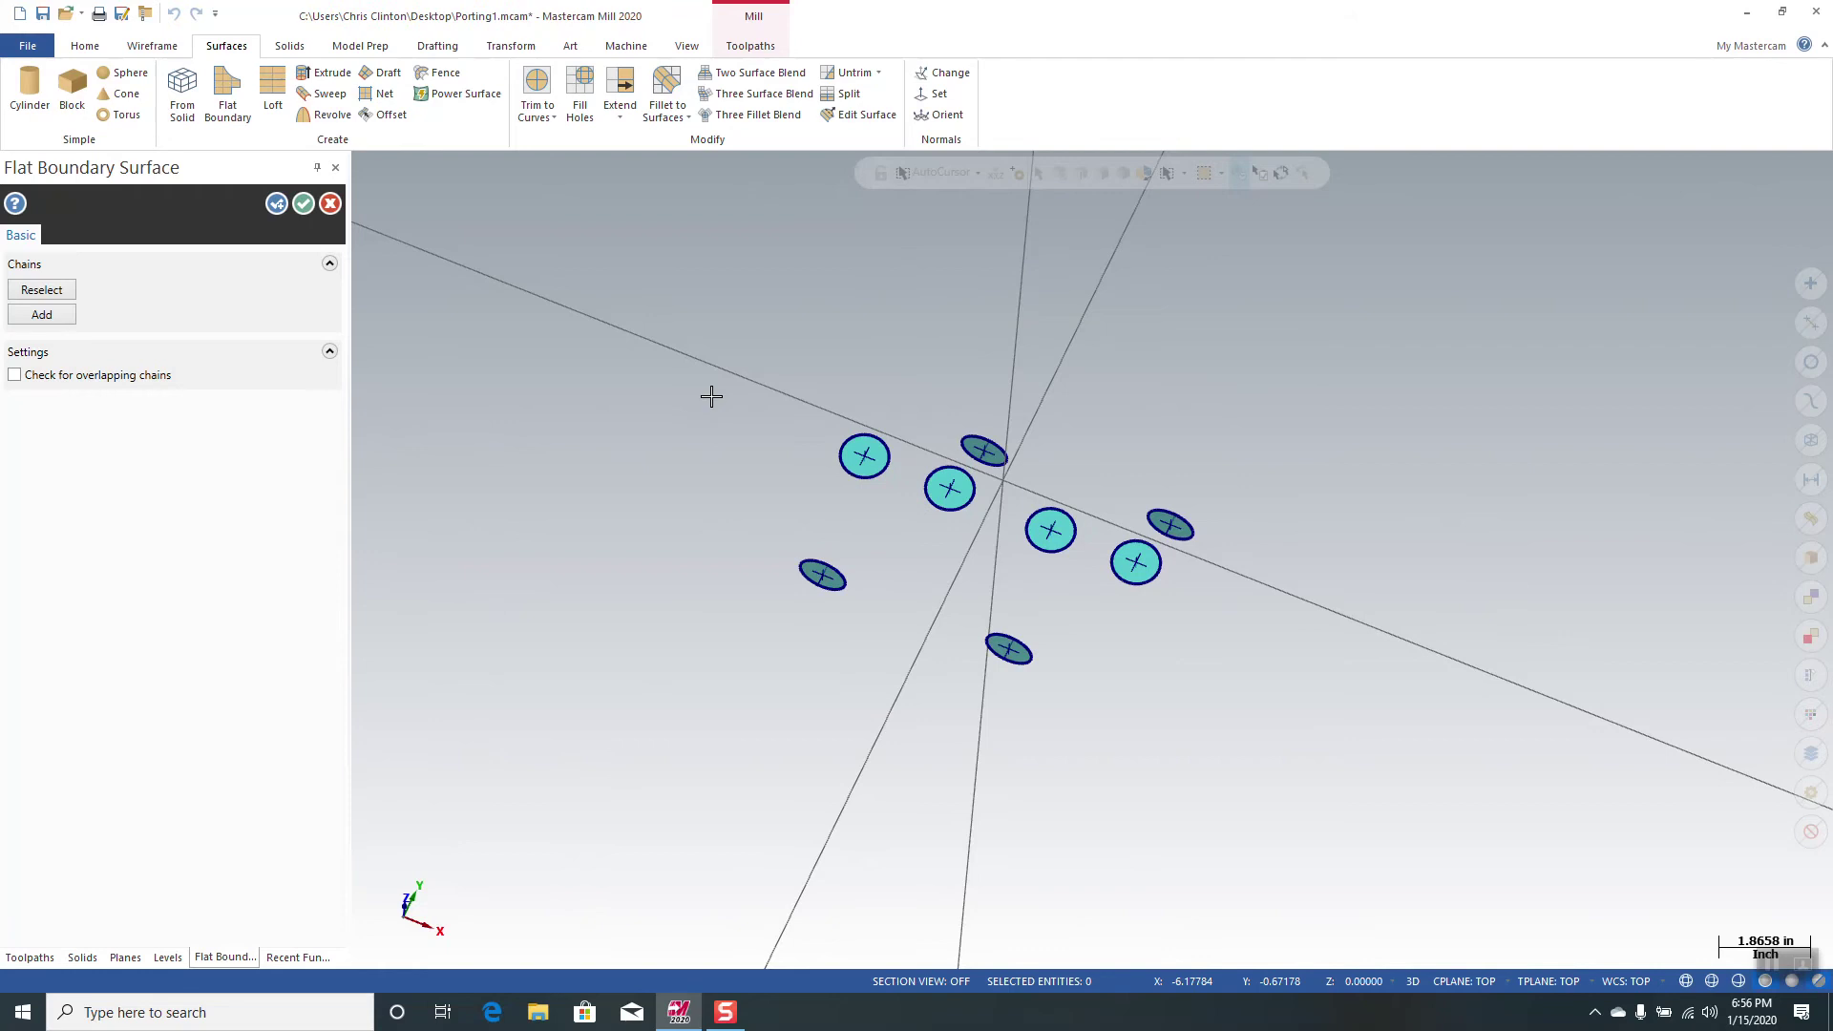
Step: Accept the flat surfaces and add a Line Normal at the upper-left circle's centre
click(303, 208)
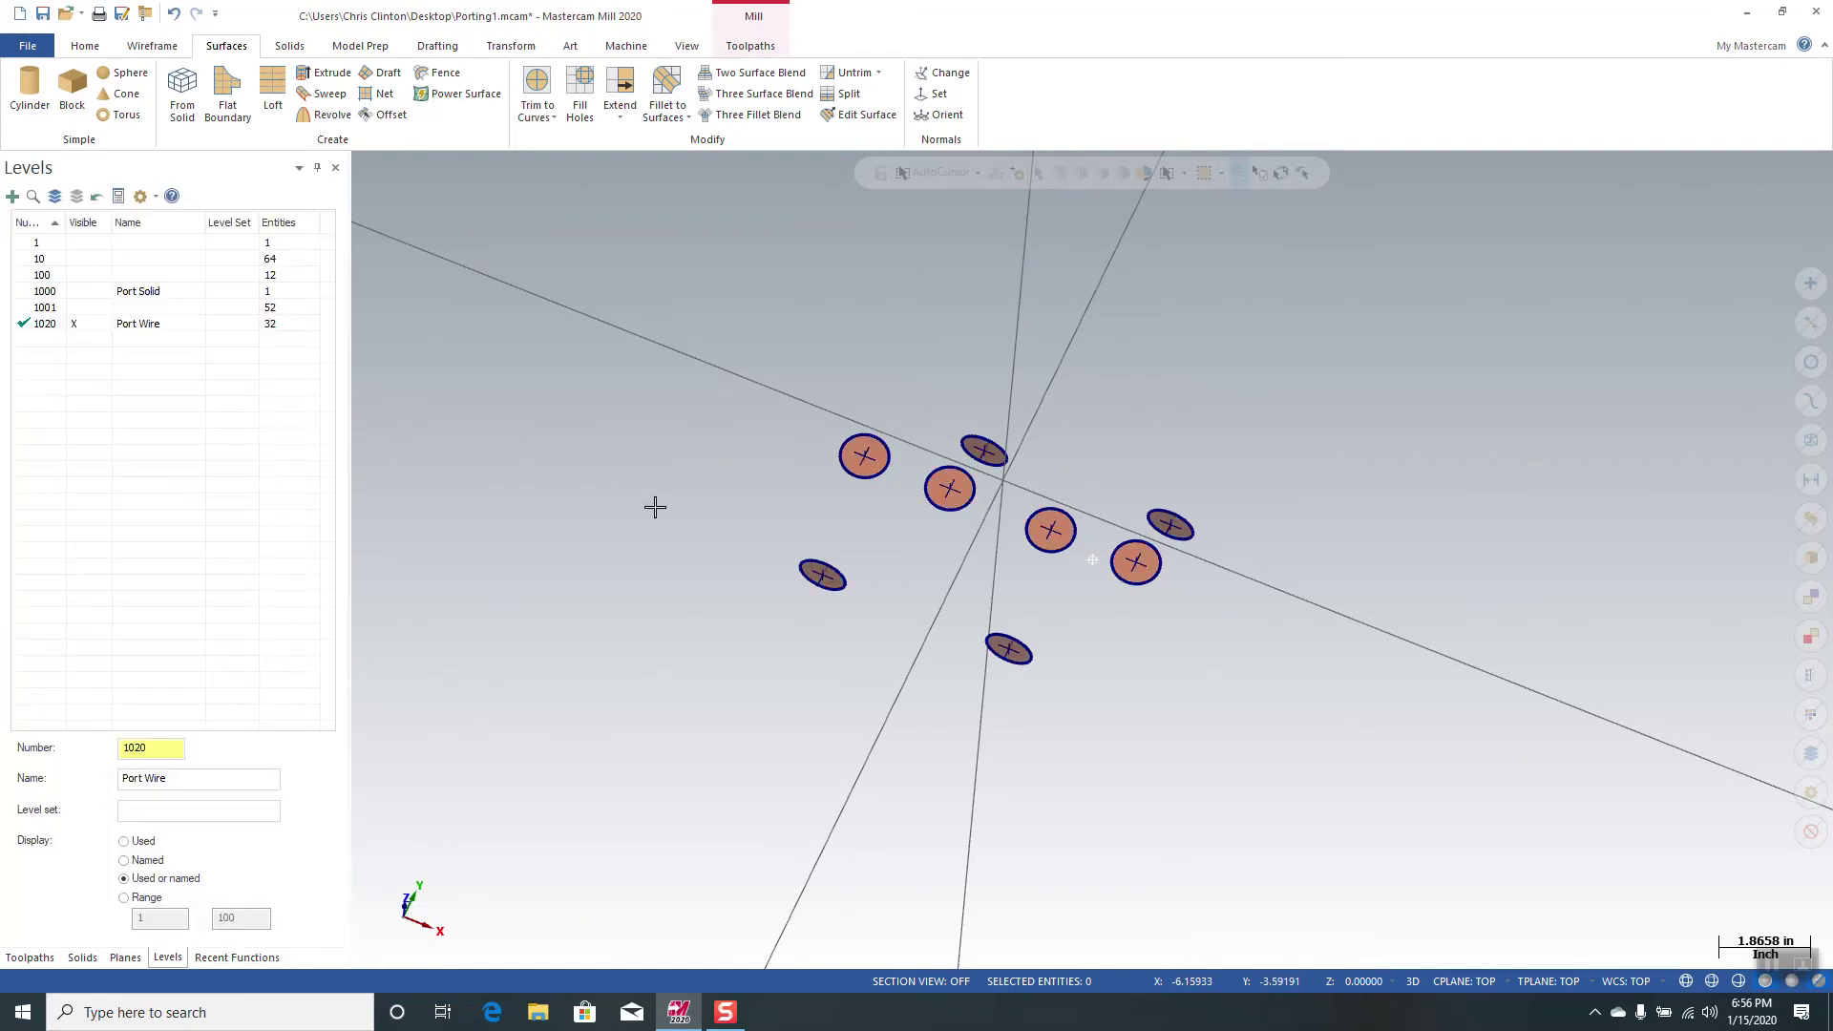
mouse_move(655, 506)
middle_down()
mouse_move(621, 348)
mouse_move(588, 384)
mouse_move(607, 464)
middle_up()
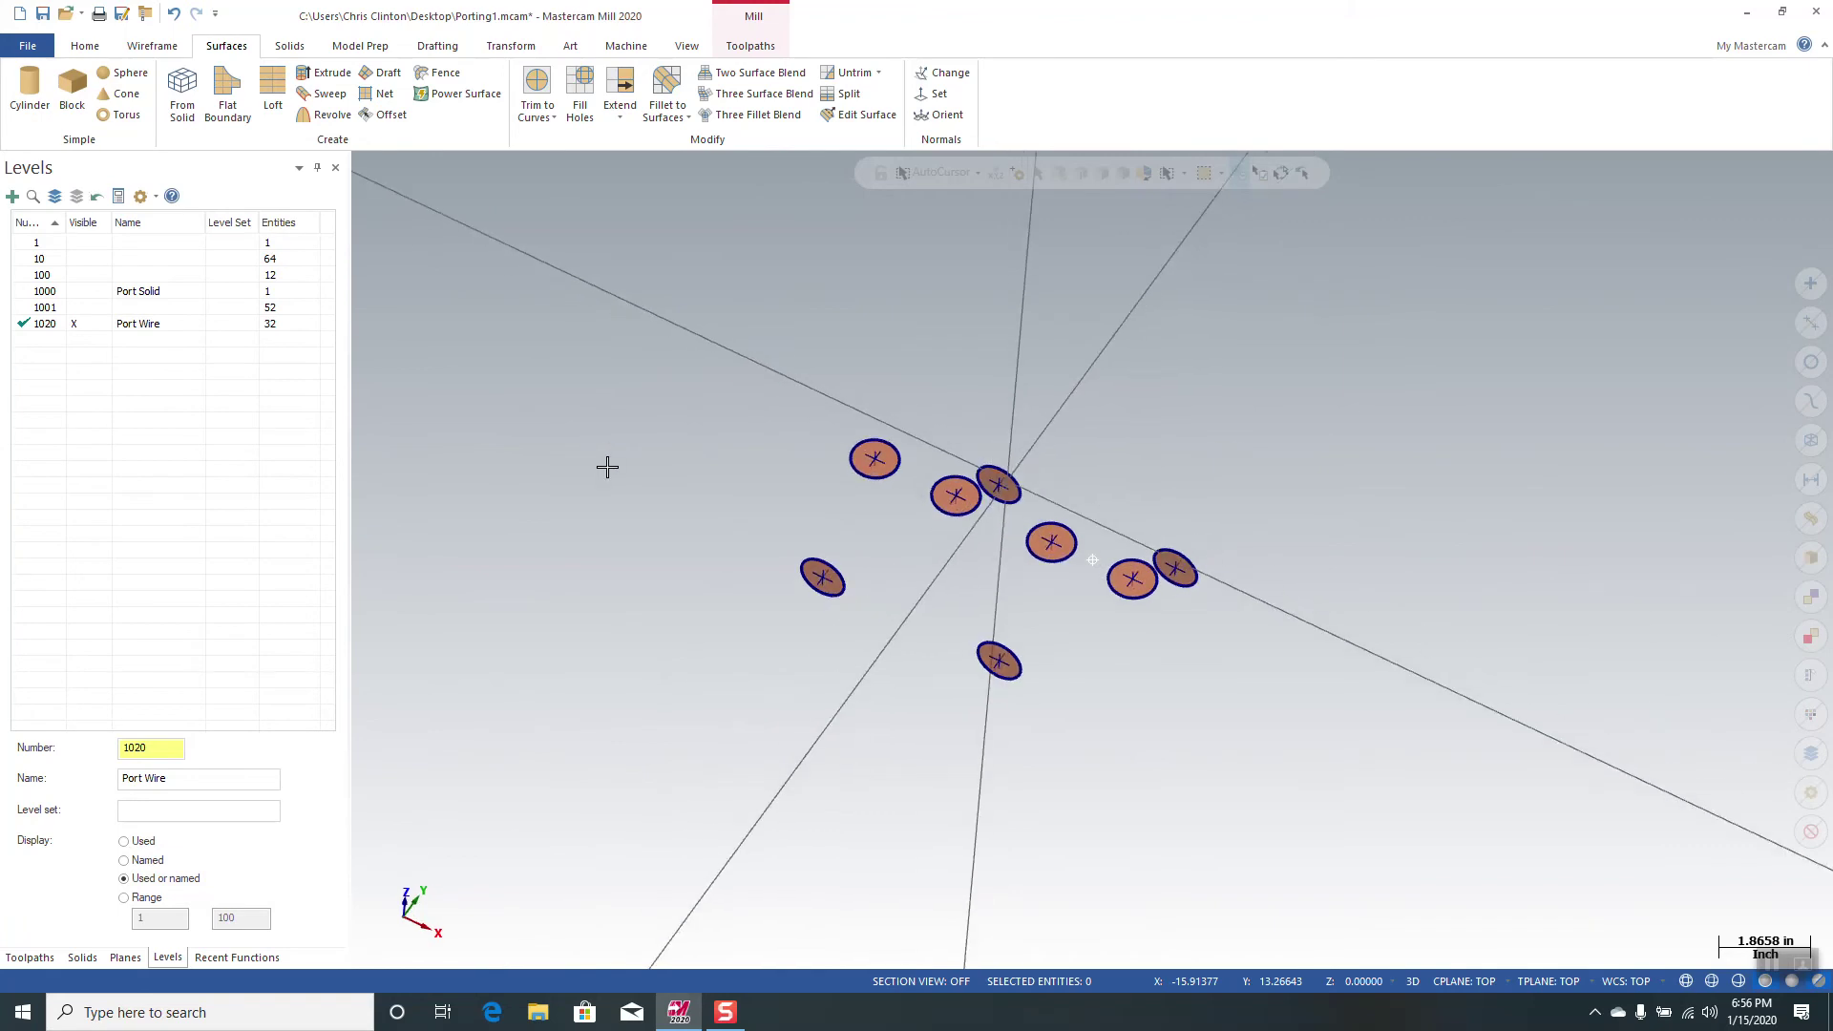
click(143, 46)
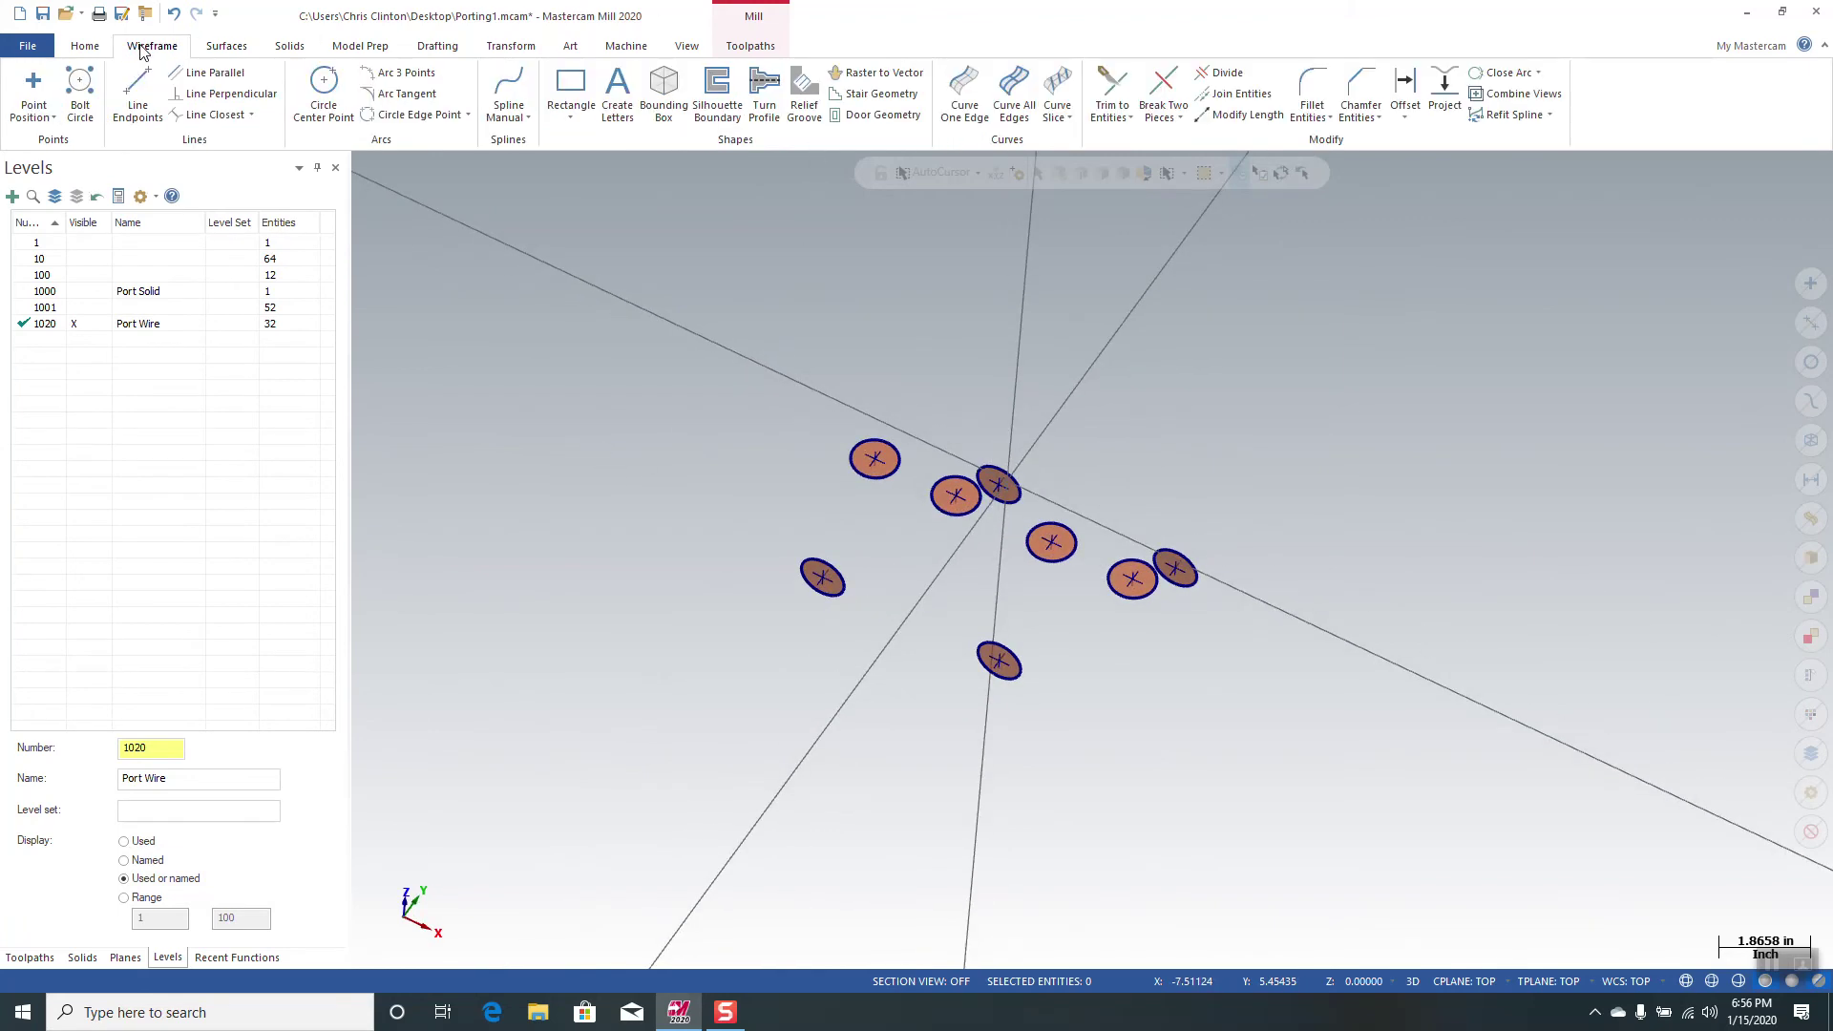
click(252, 115)
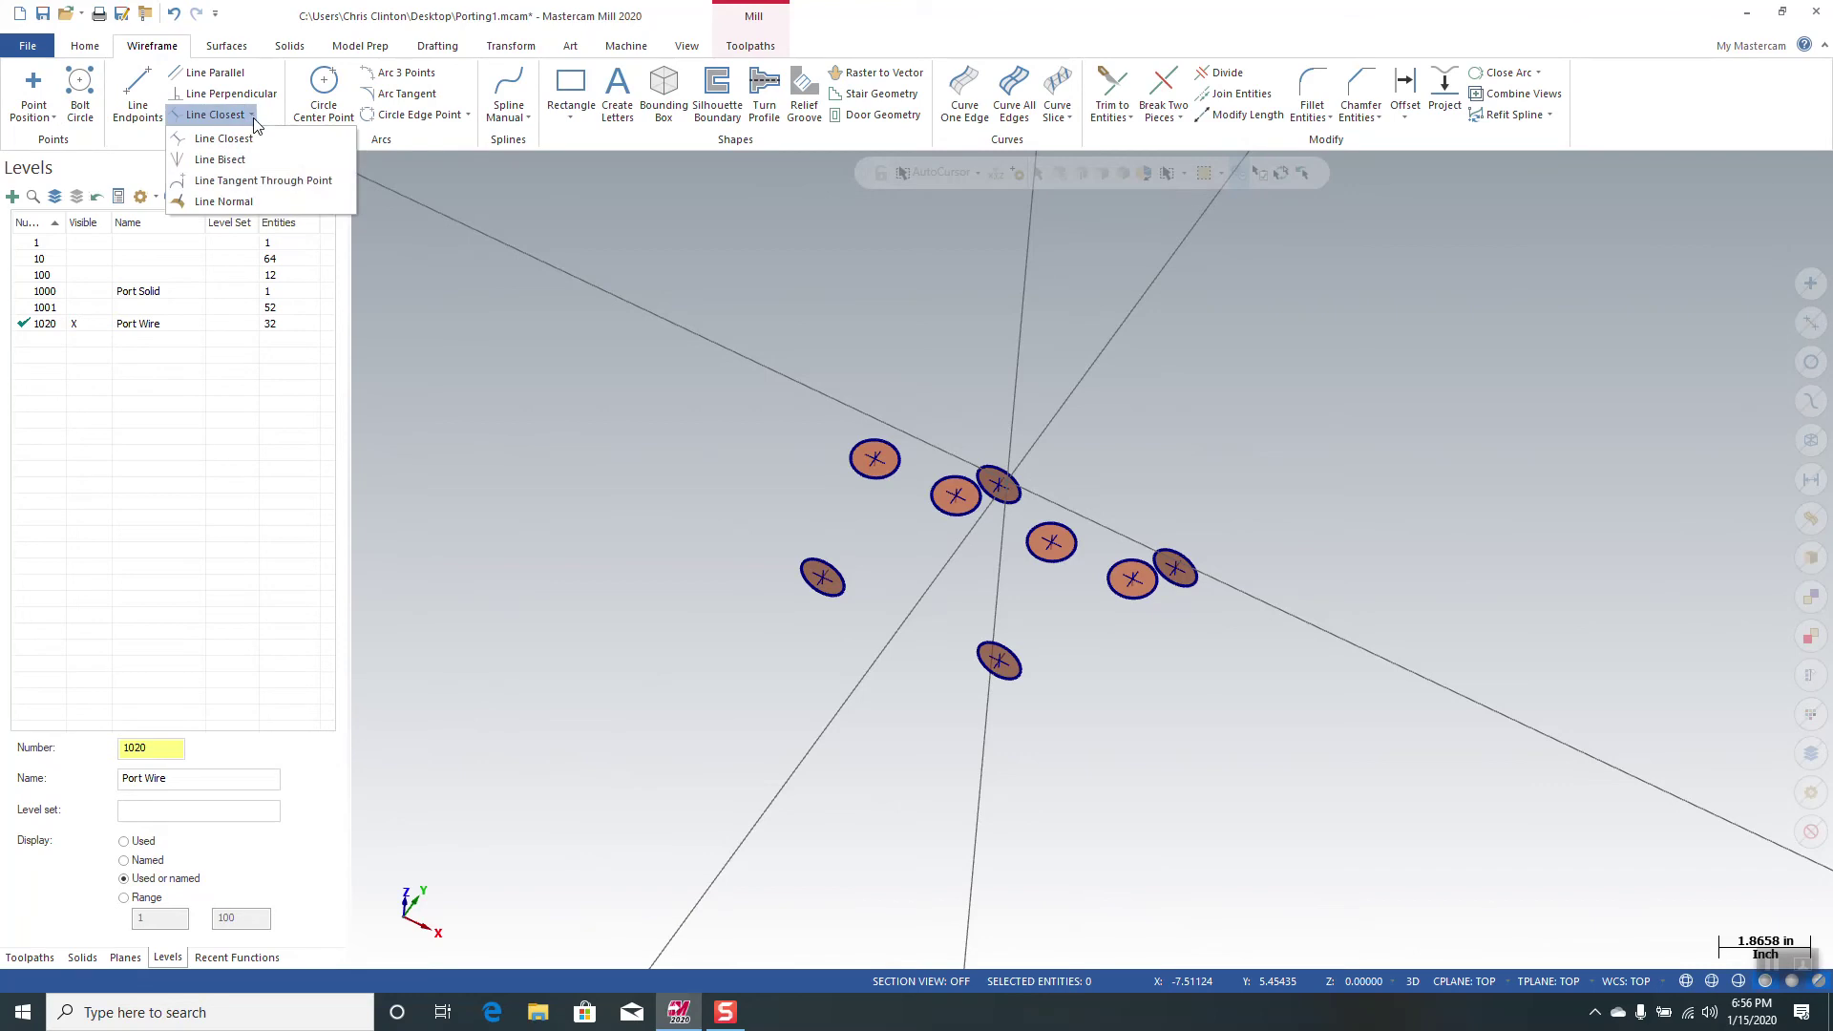
click(223, 201)
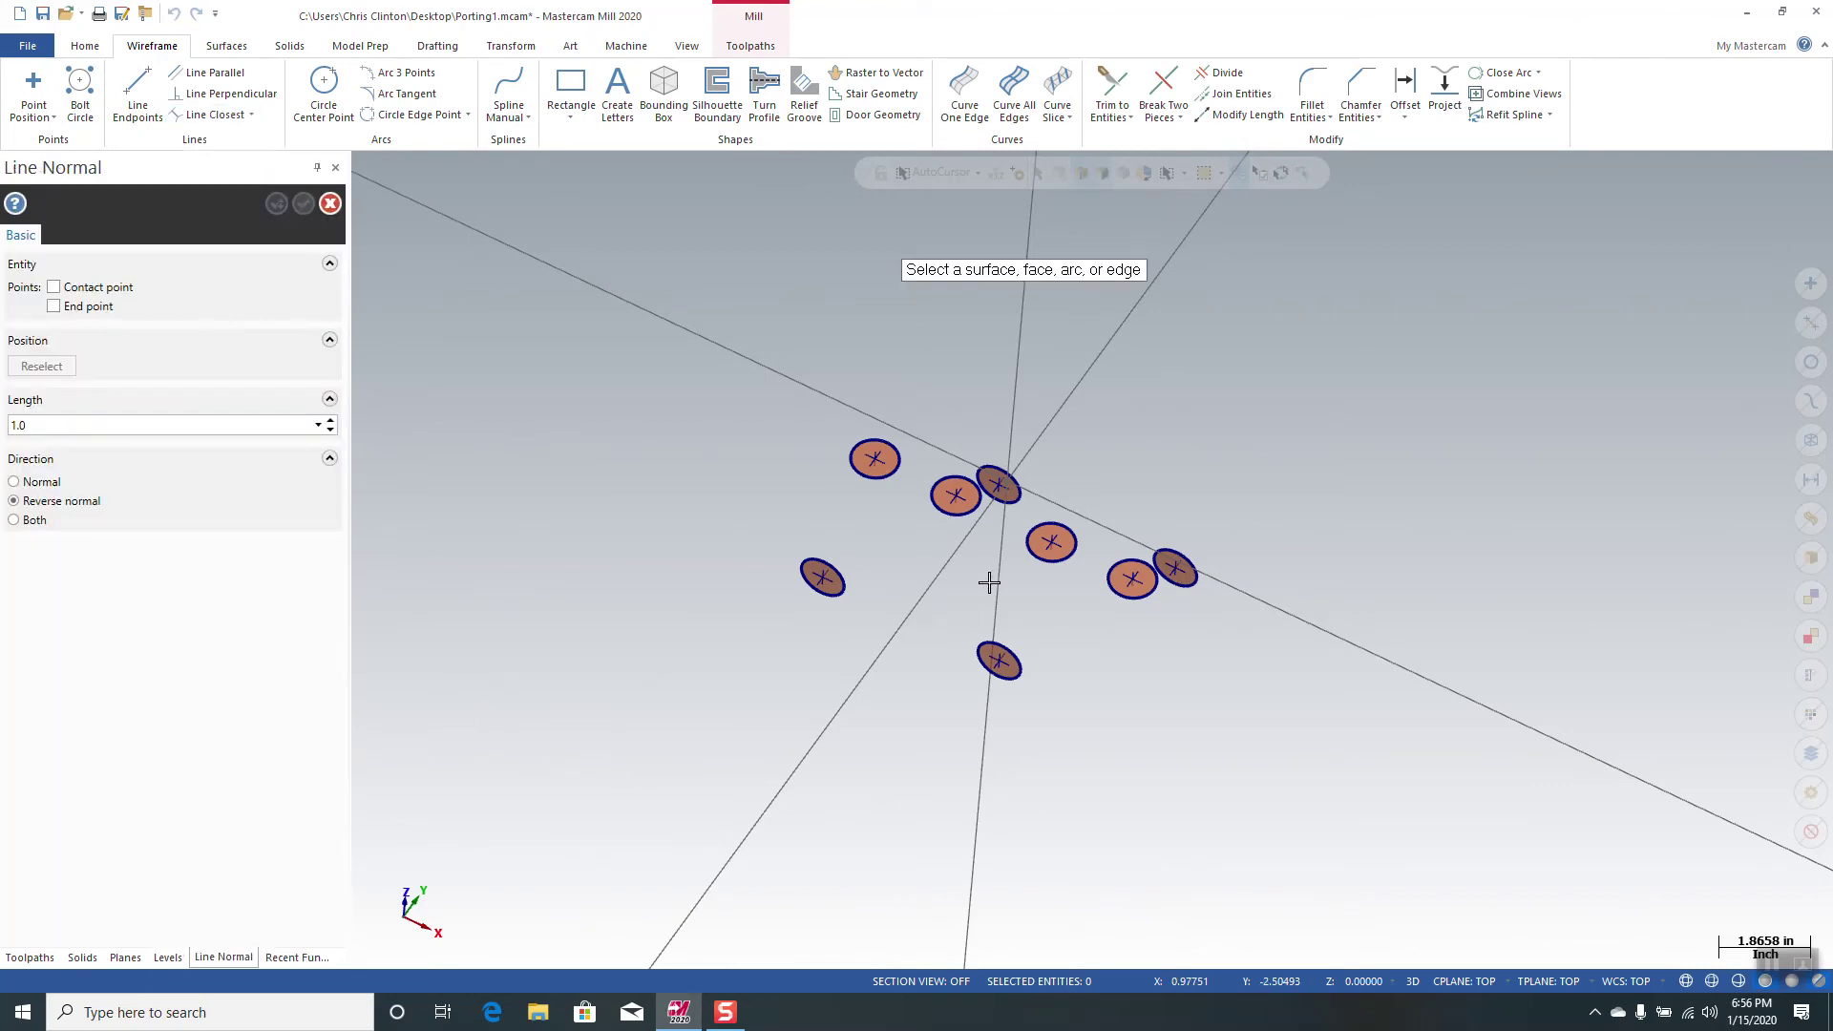
scroll(988, 582, up, 3)
scroll(831, 315, up, 3)
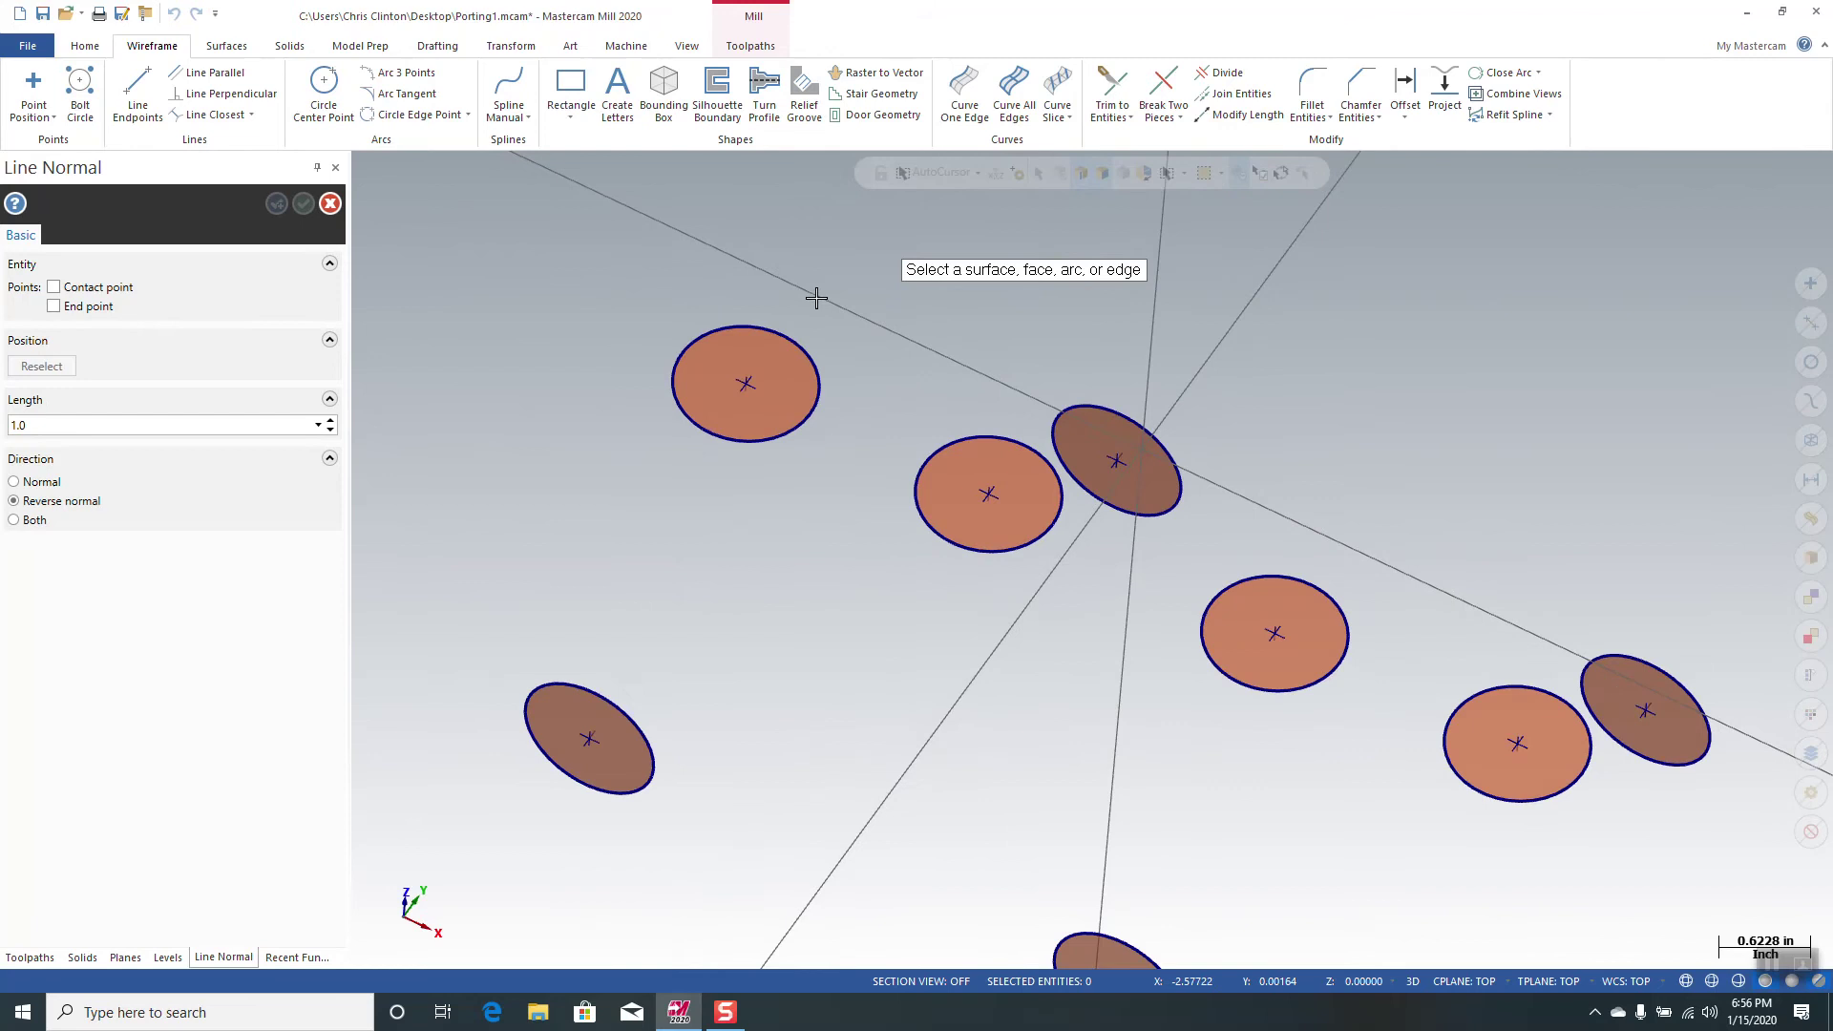
mouse_move(891, 397)
middle_down()
mouse_move(868, 353)
mouse_move(872, 379)
middle_up()
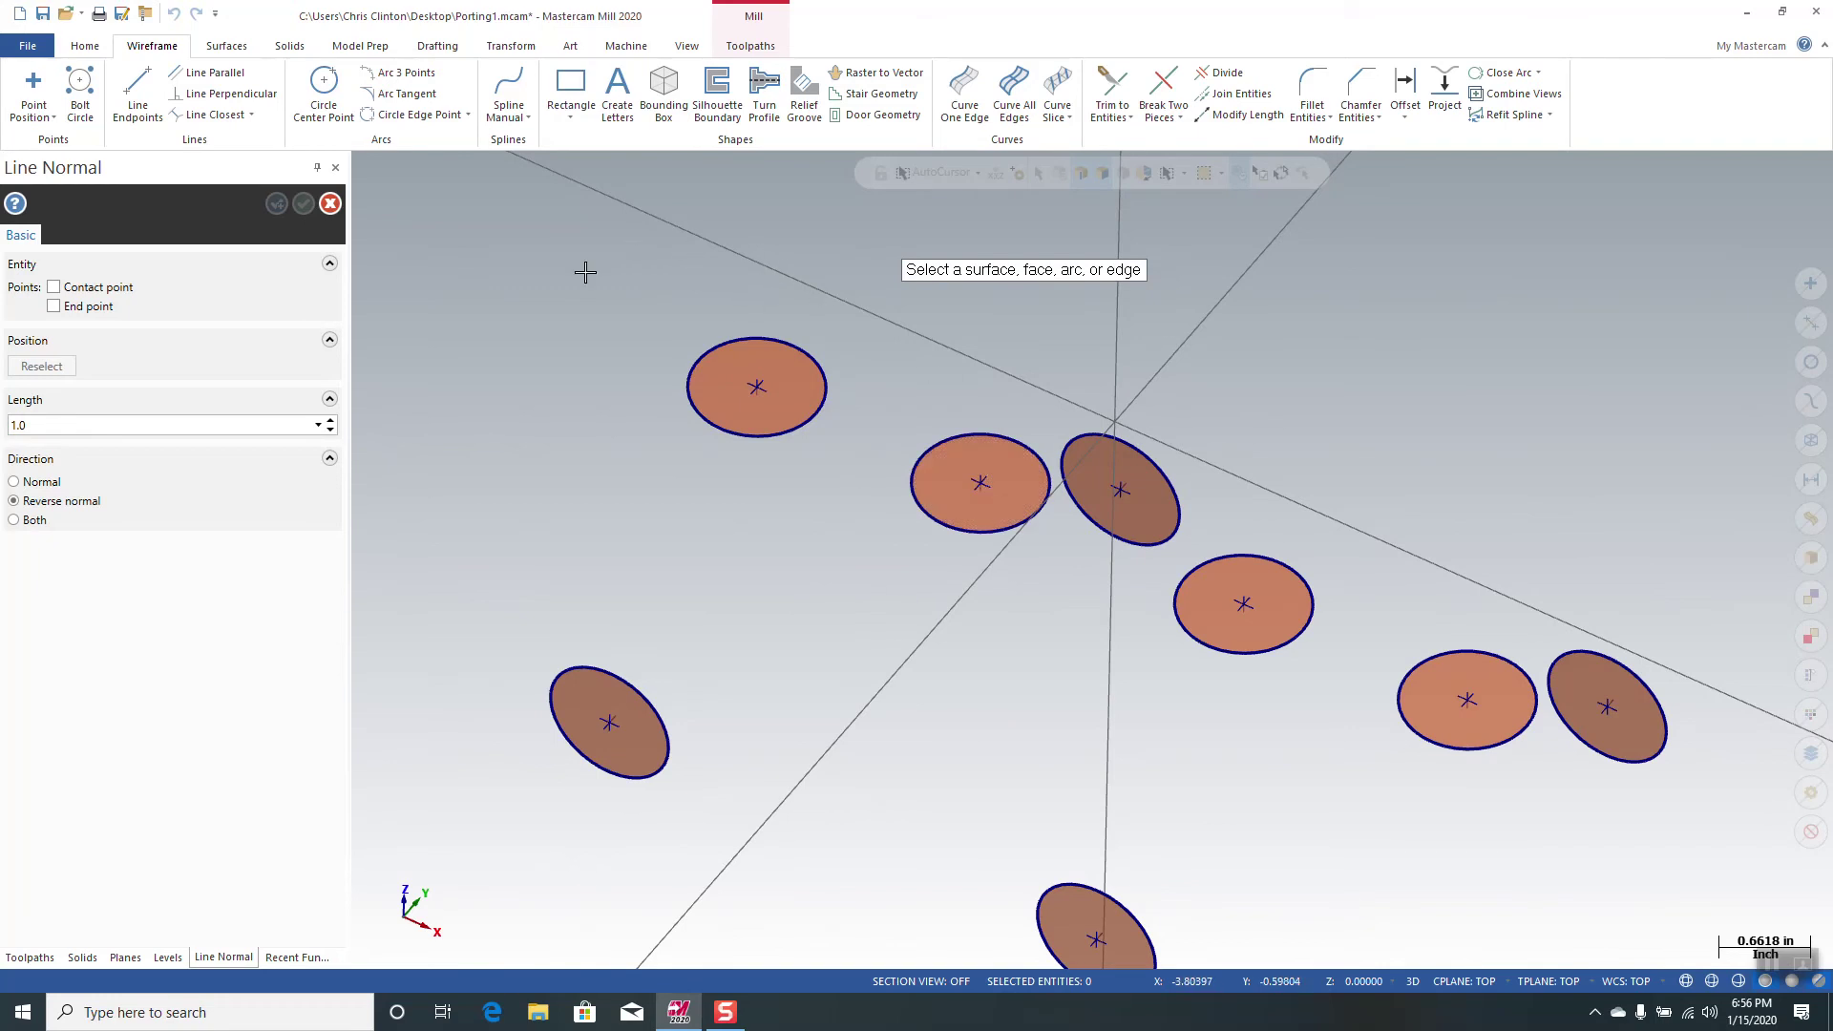
click(771, 386)
click(759, 387)
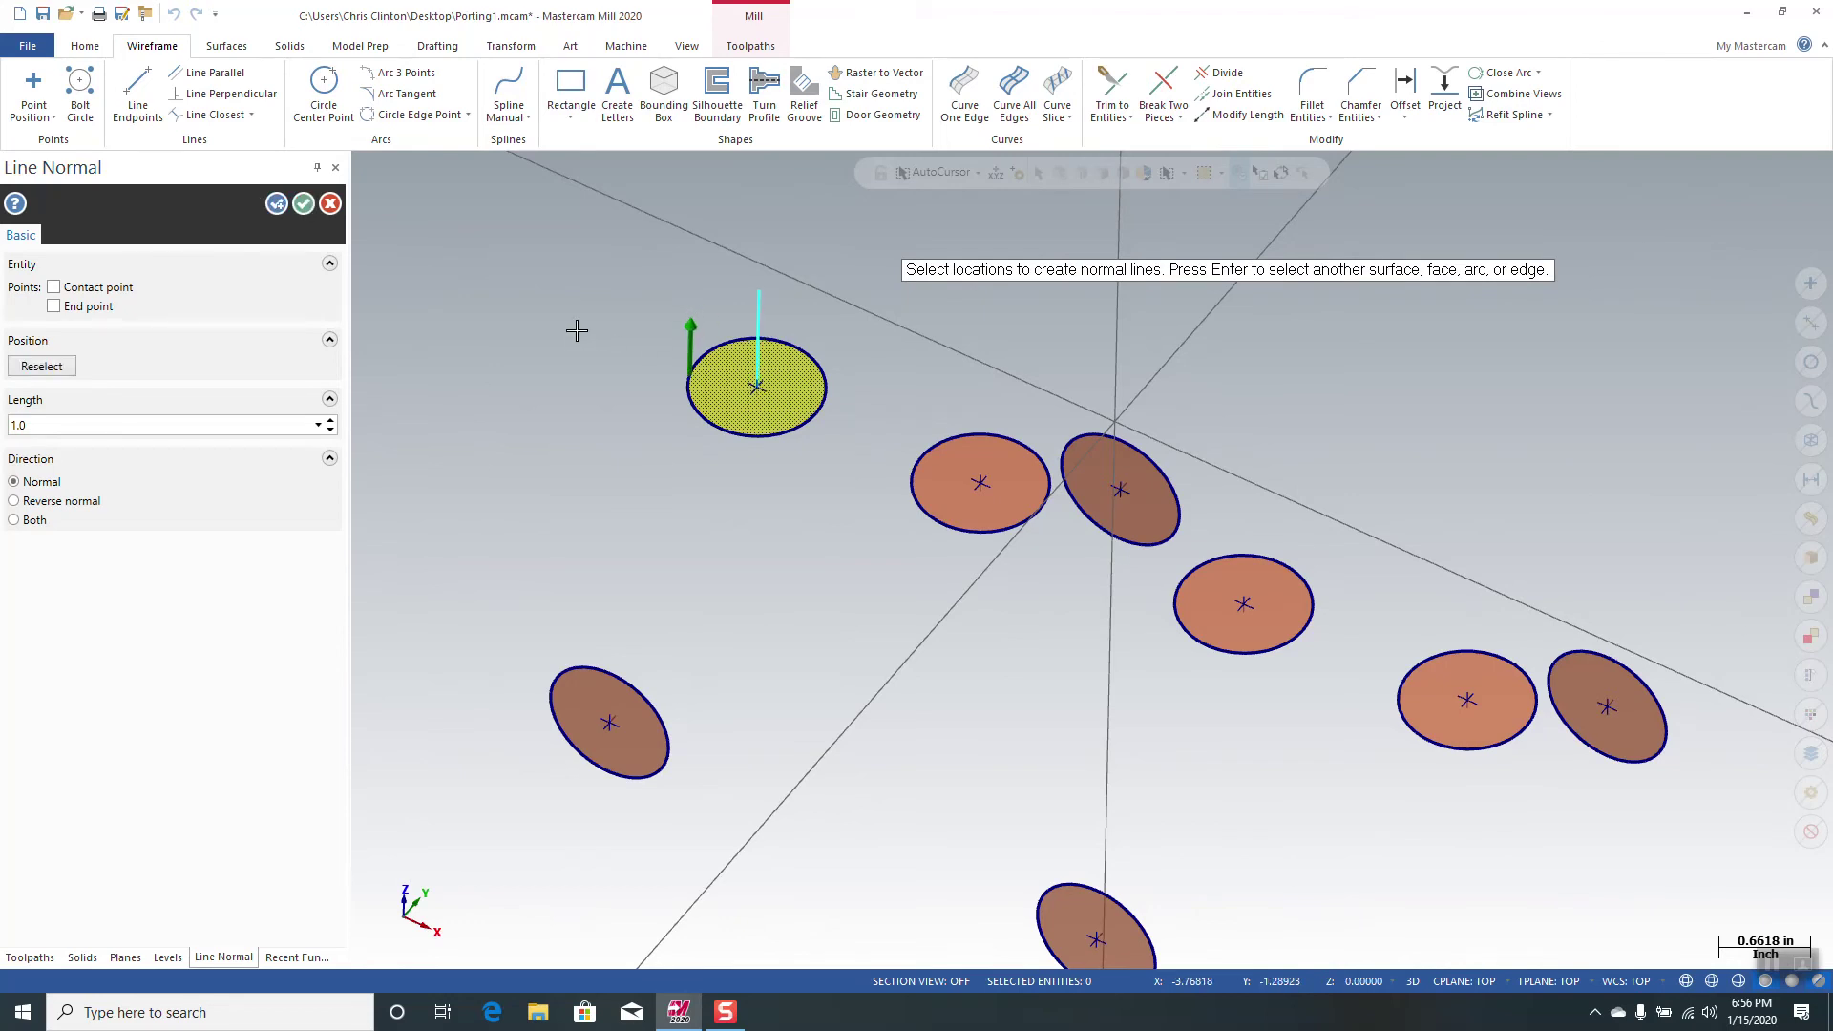
key(Return)
Step: Add normal lines at the centres of the second, third and right-hand circles
click(984, 482)
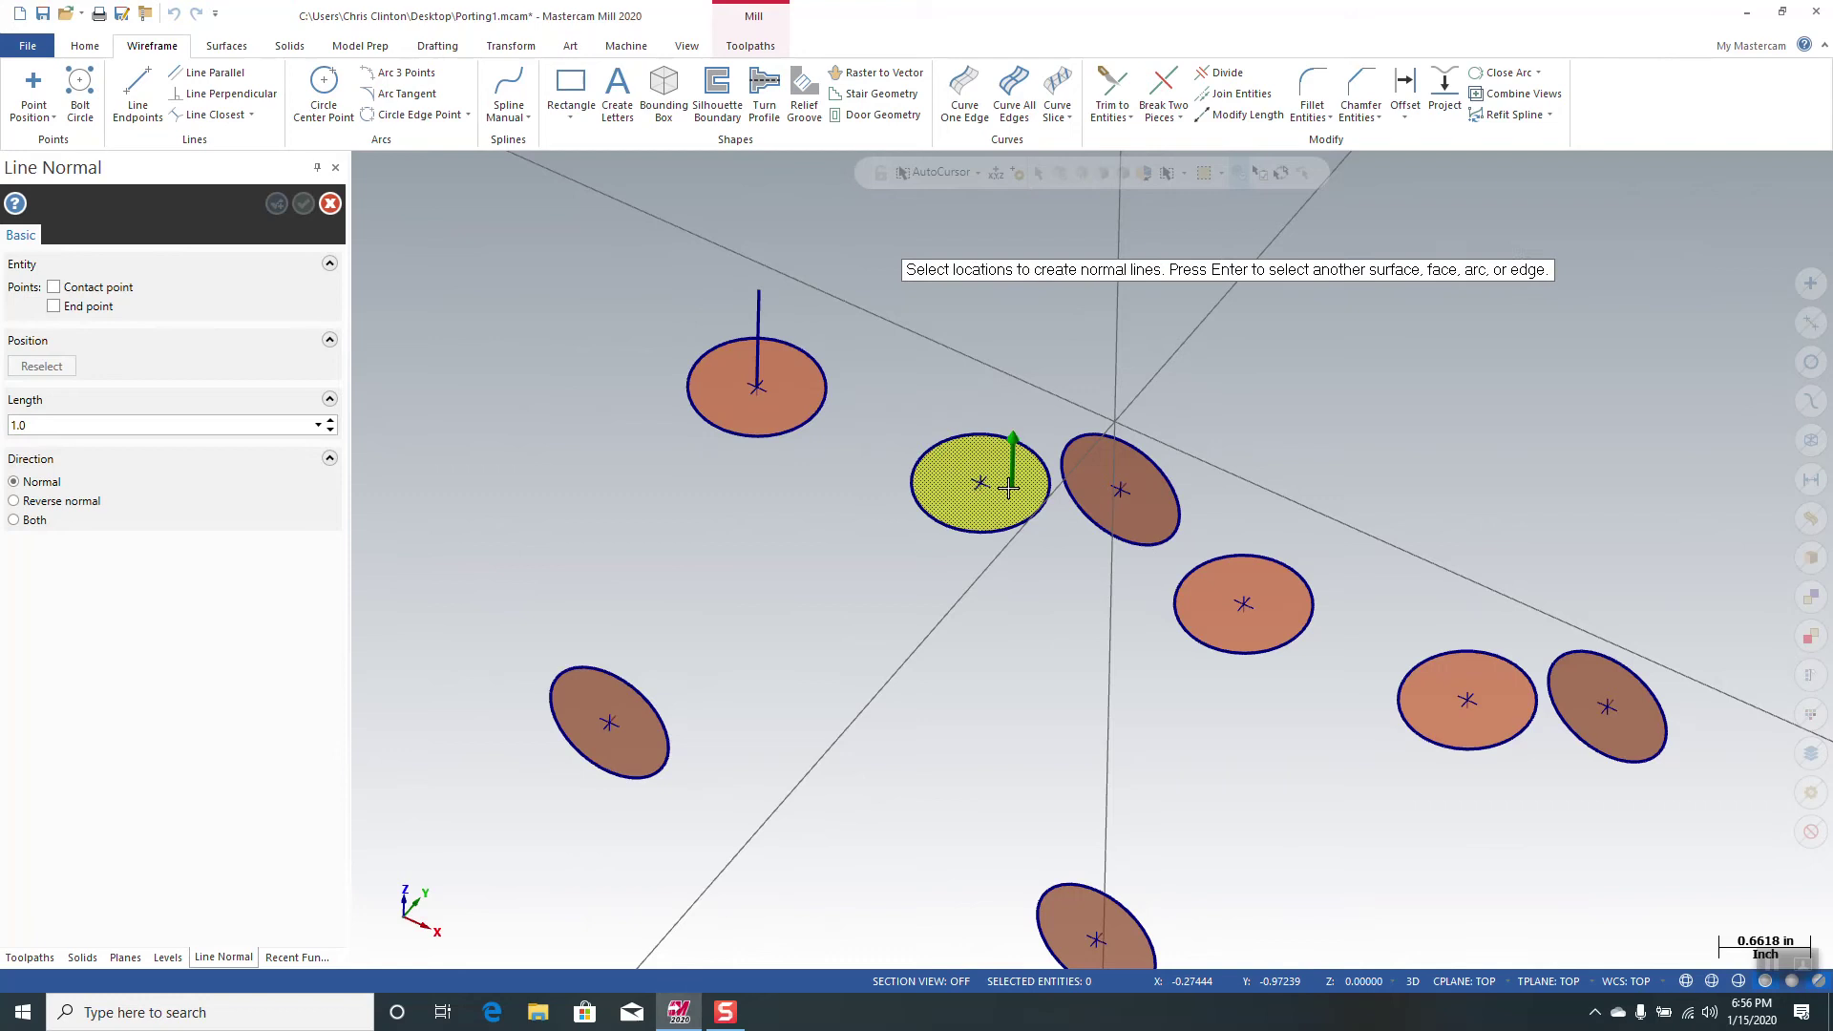
click(983, 483)
key(Return)
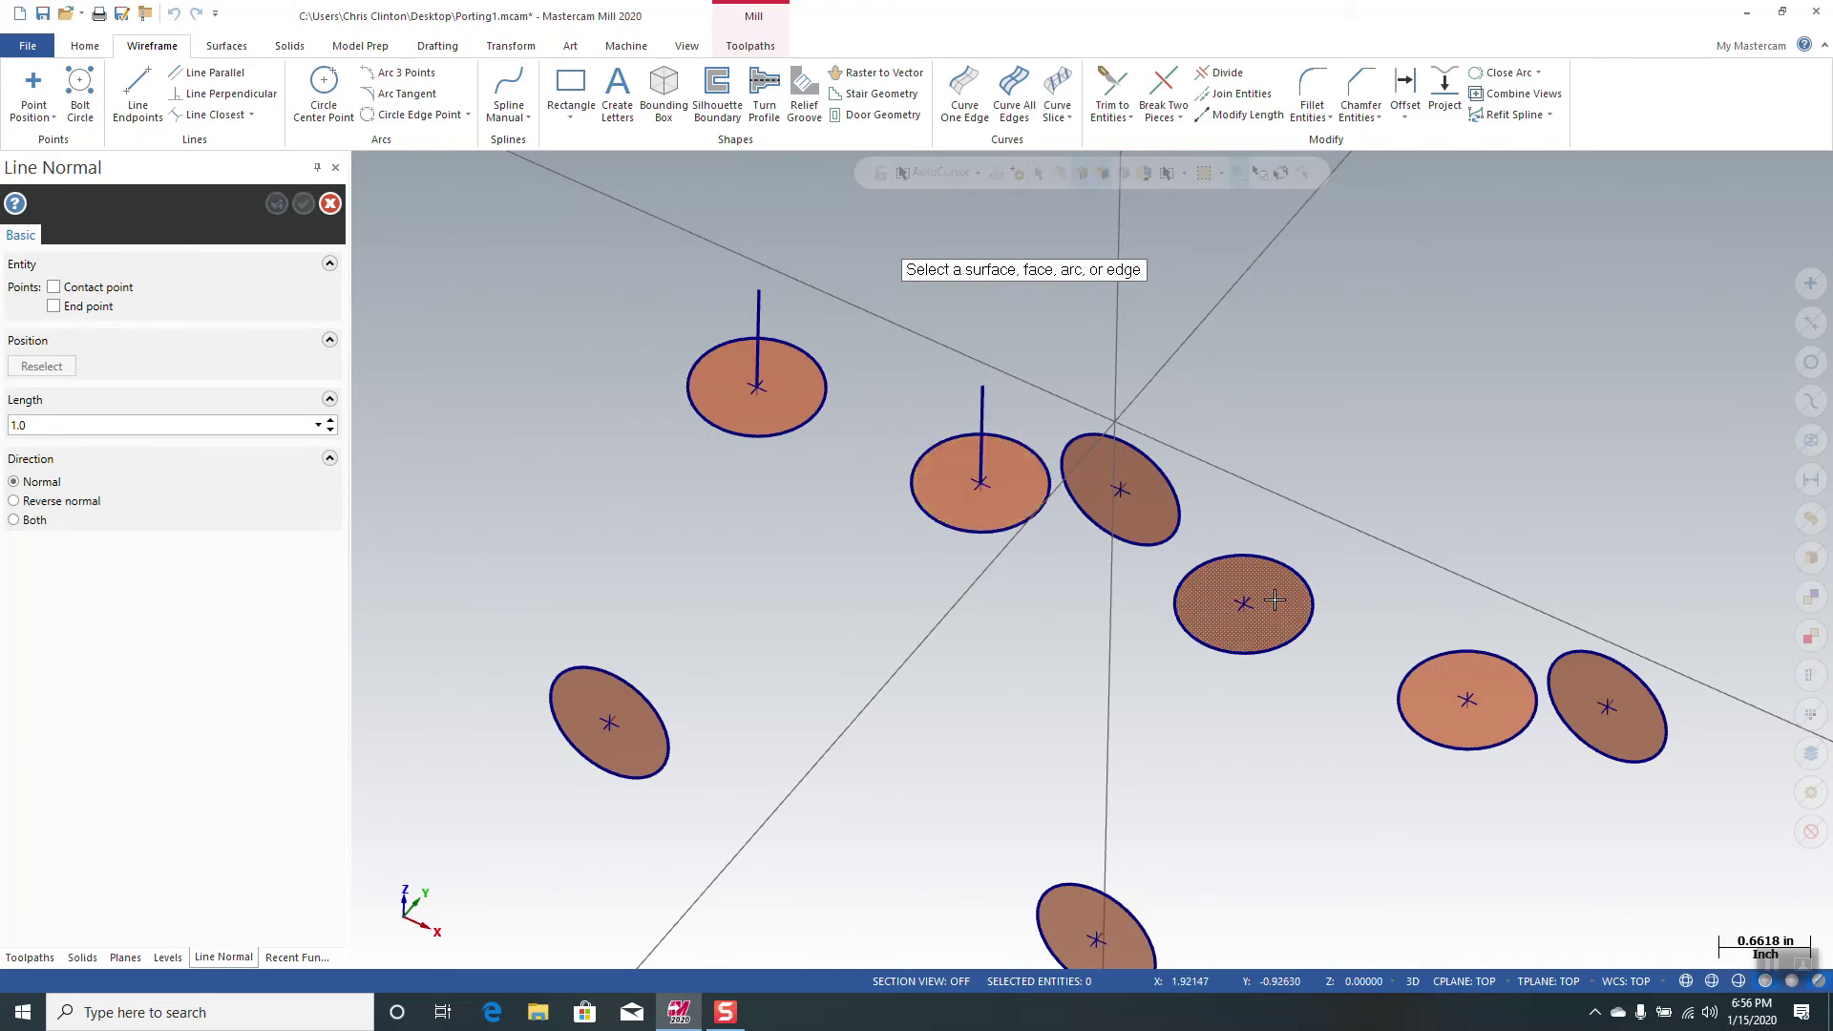
click(1277, 604)
click(1243, 604)
key(Return)
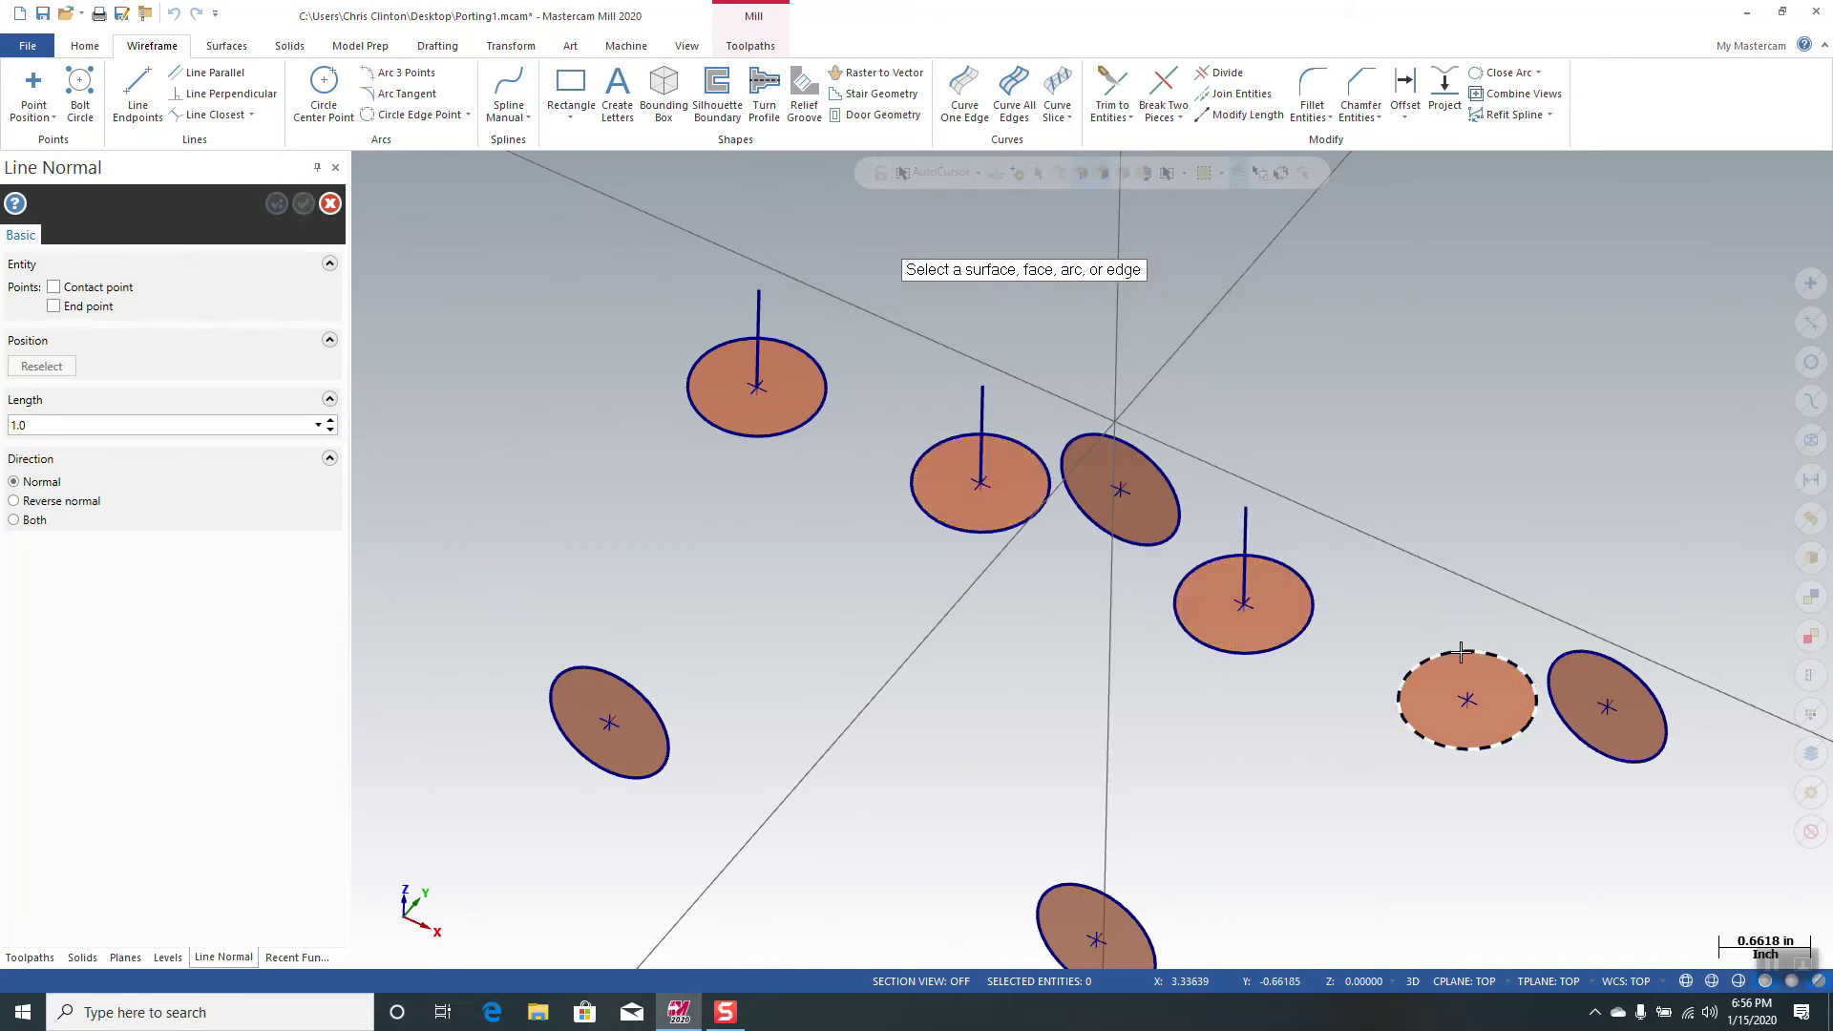
click(1492, 687)
click(1475, 702)
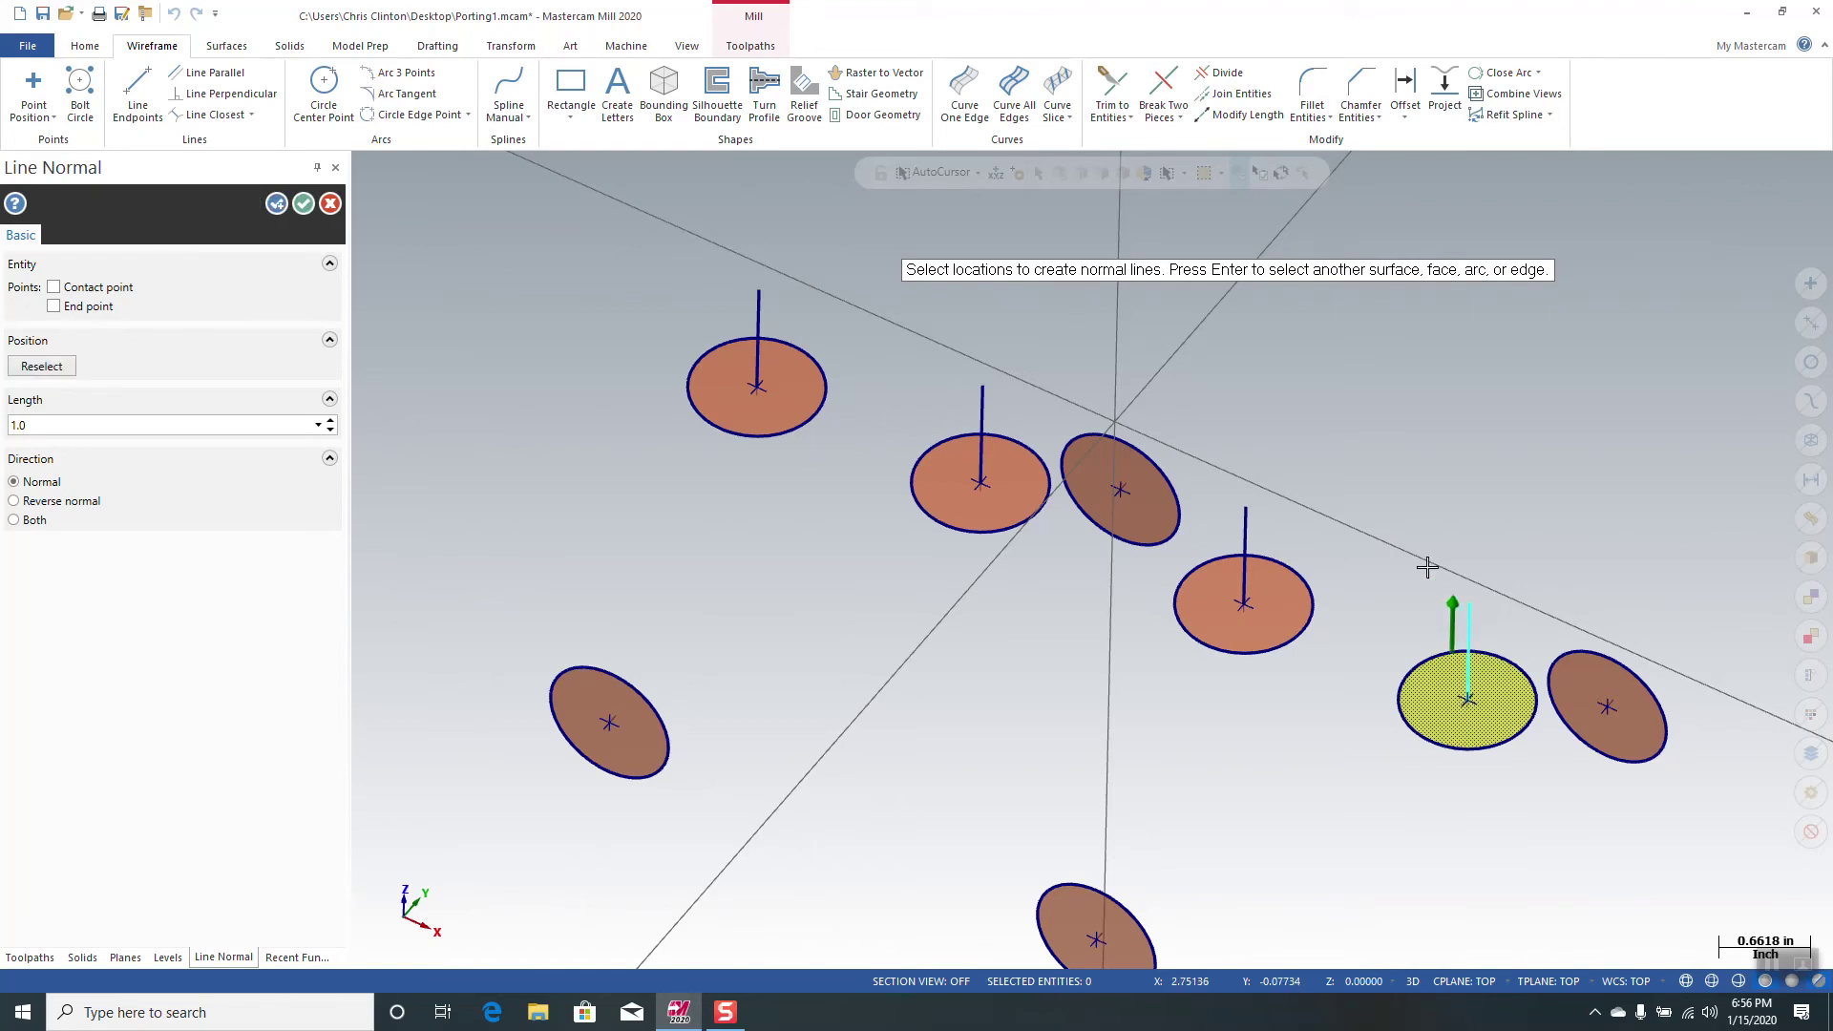
key(Return)
Step: Add reversed normal lines on the left and bottom side-port circles
scroll(1378, 515, down, 1)
scroll(1377, 516, down, 1)
scroll(840, 654, up, 1)
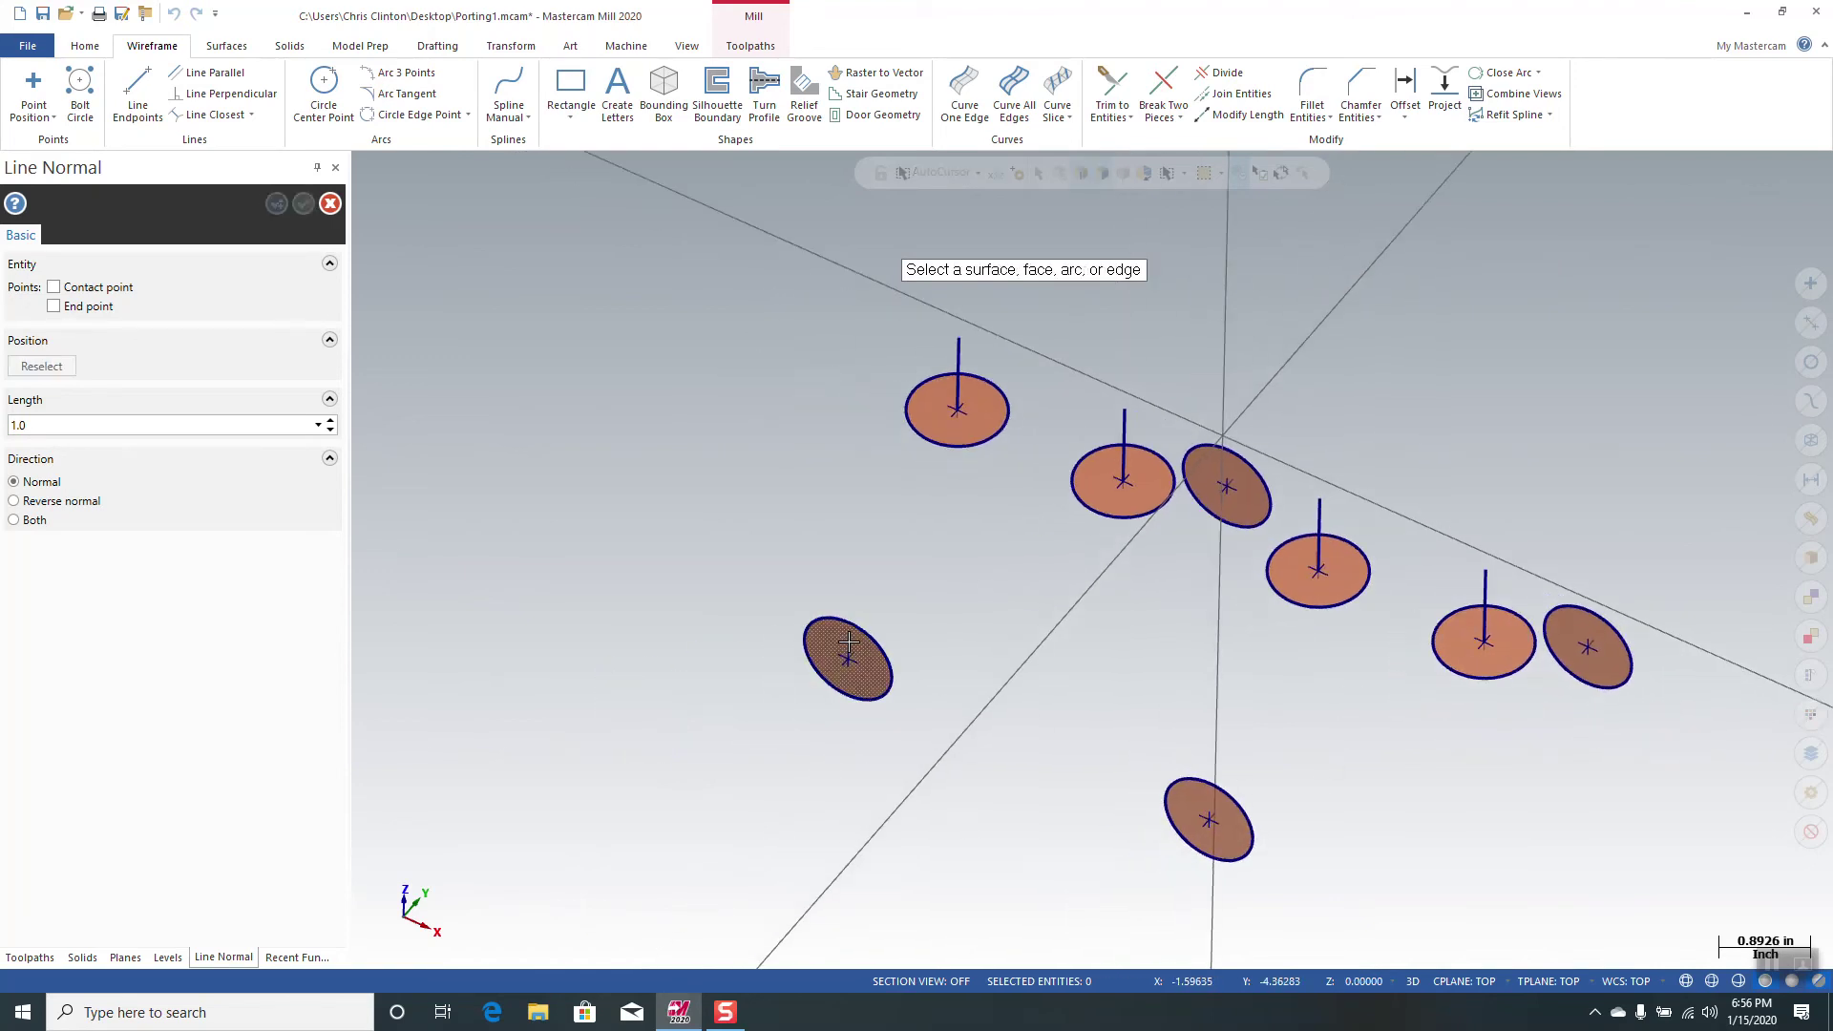
click(842, 647)
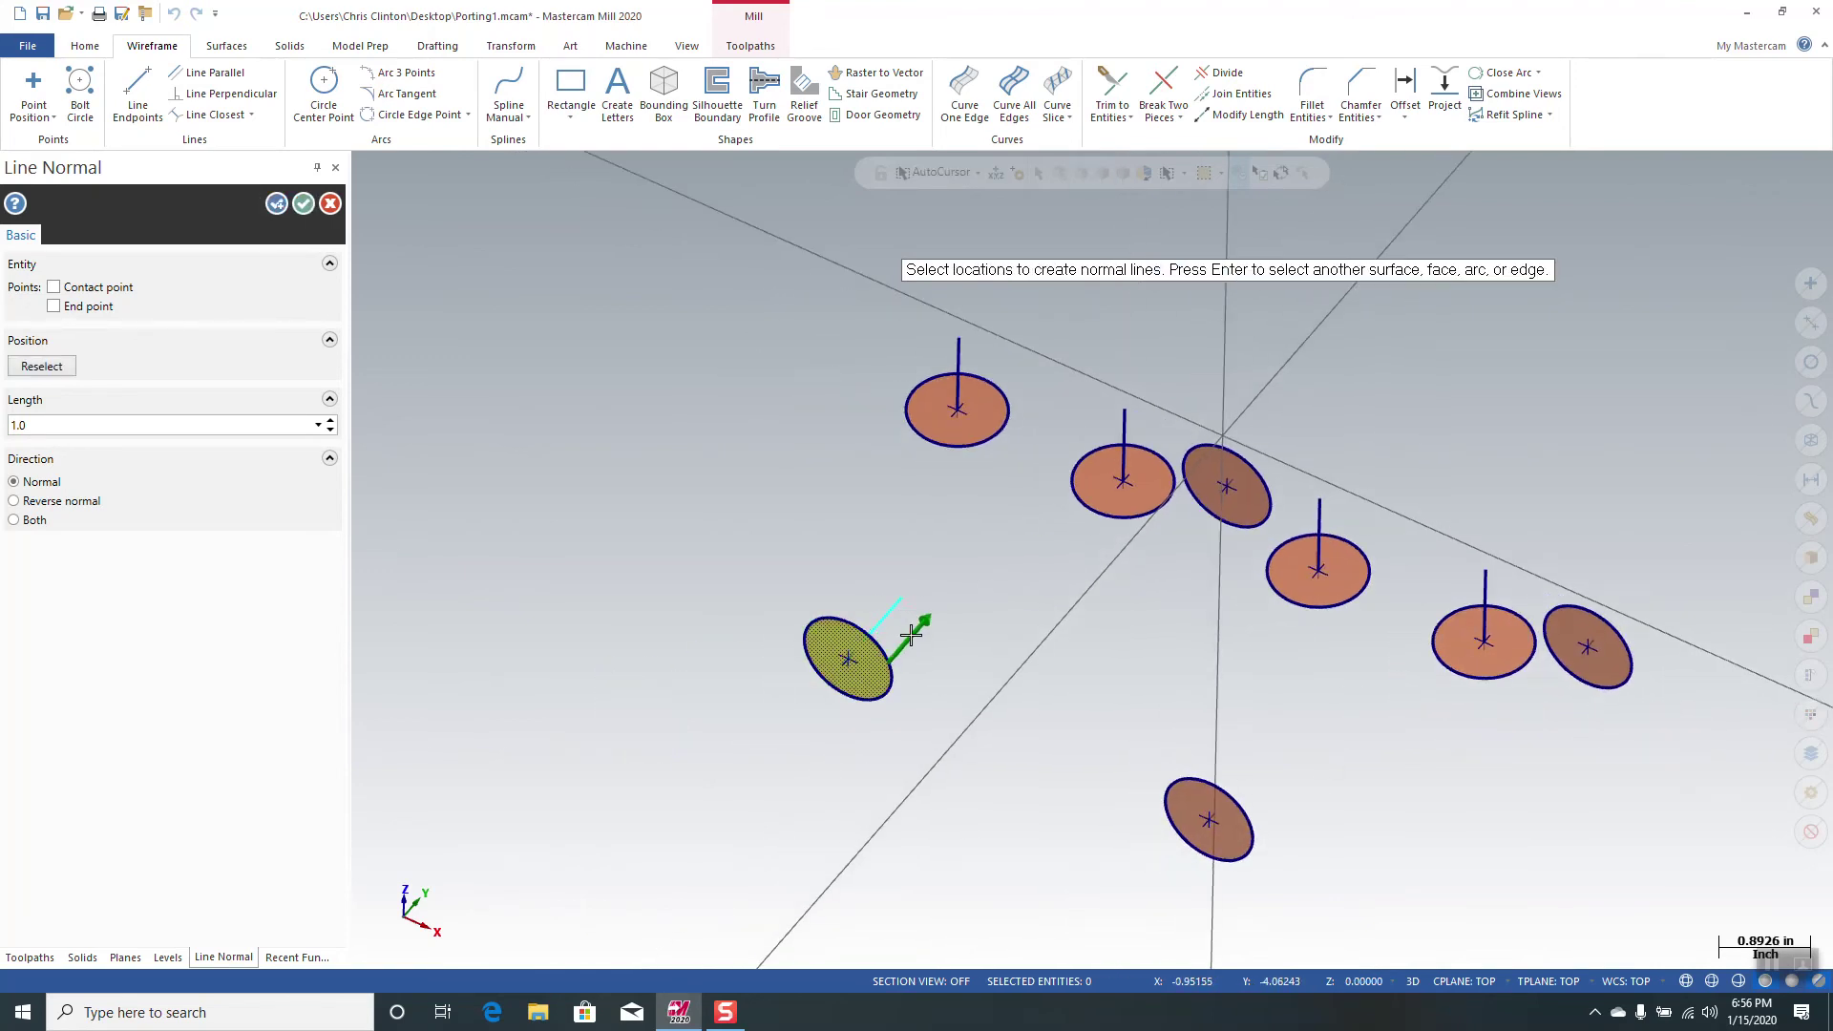
click(15, 501)
key(Return)
click(1196, 807)
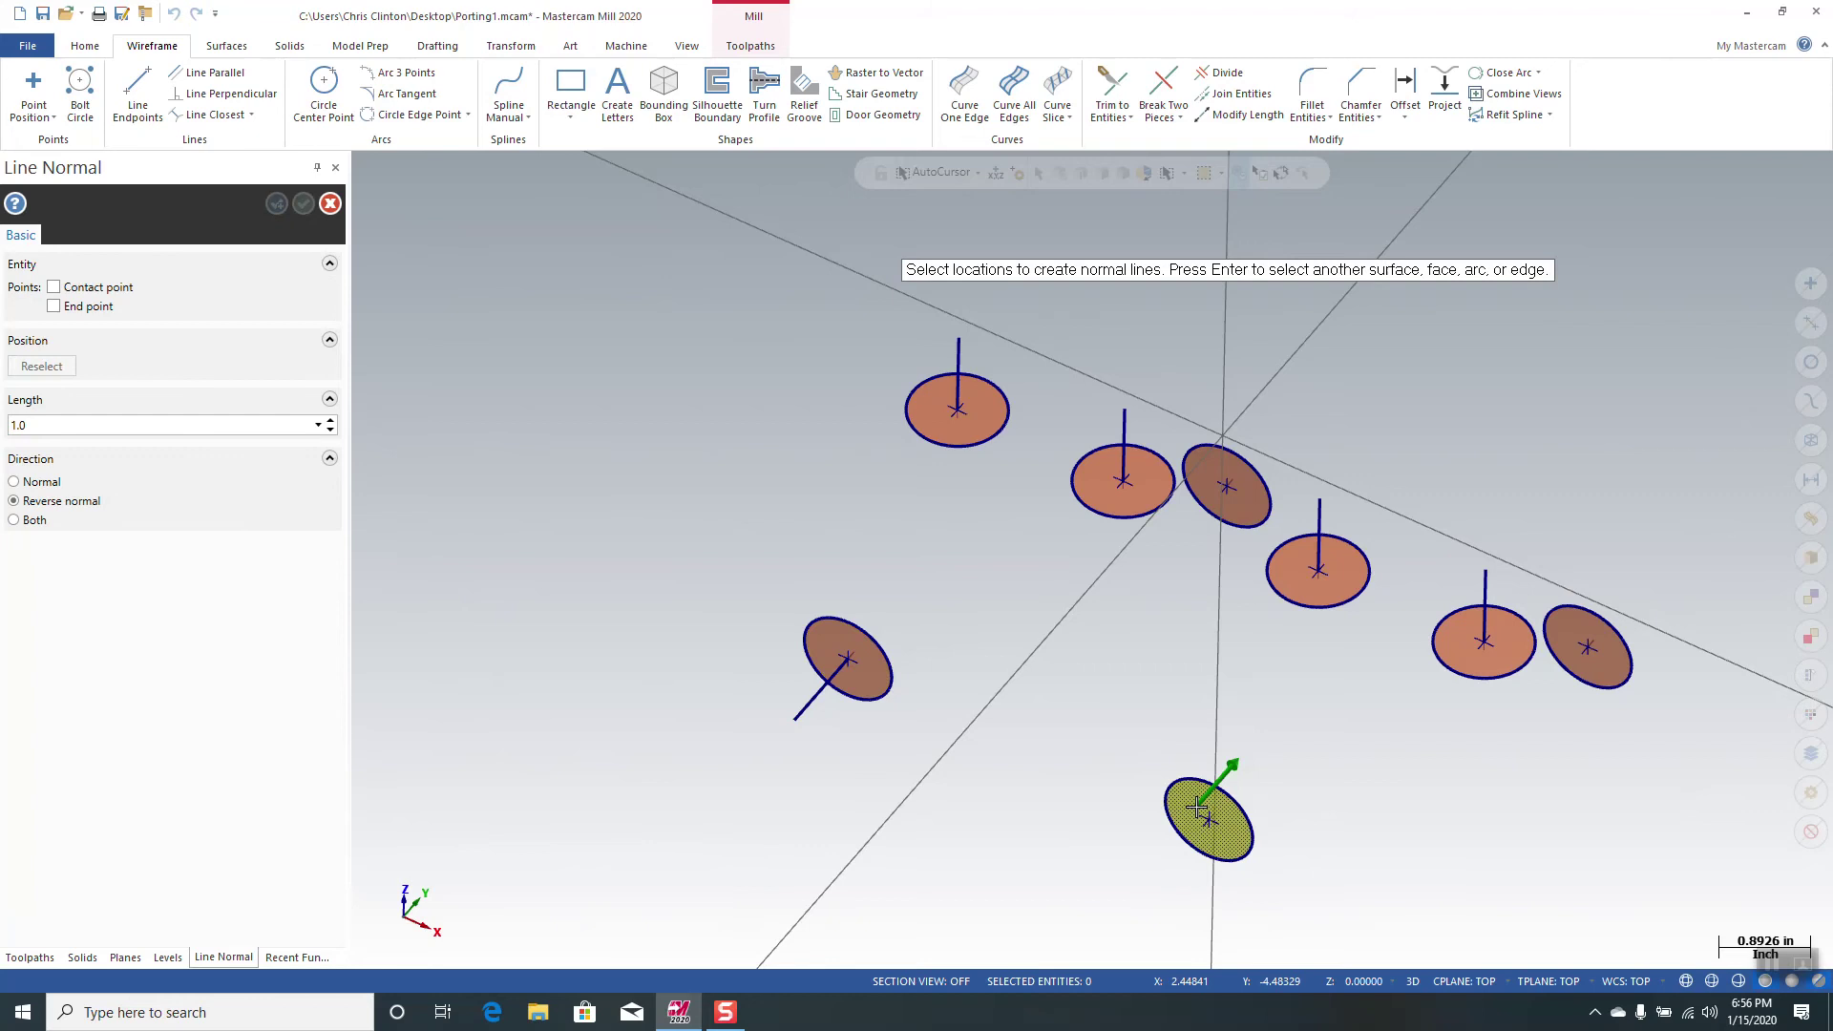
key(Return)
Step: Add normal lines on the remaining bottom-right and right port circles
scroll(1522, 707, up, 1)
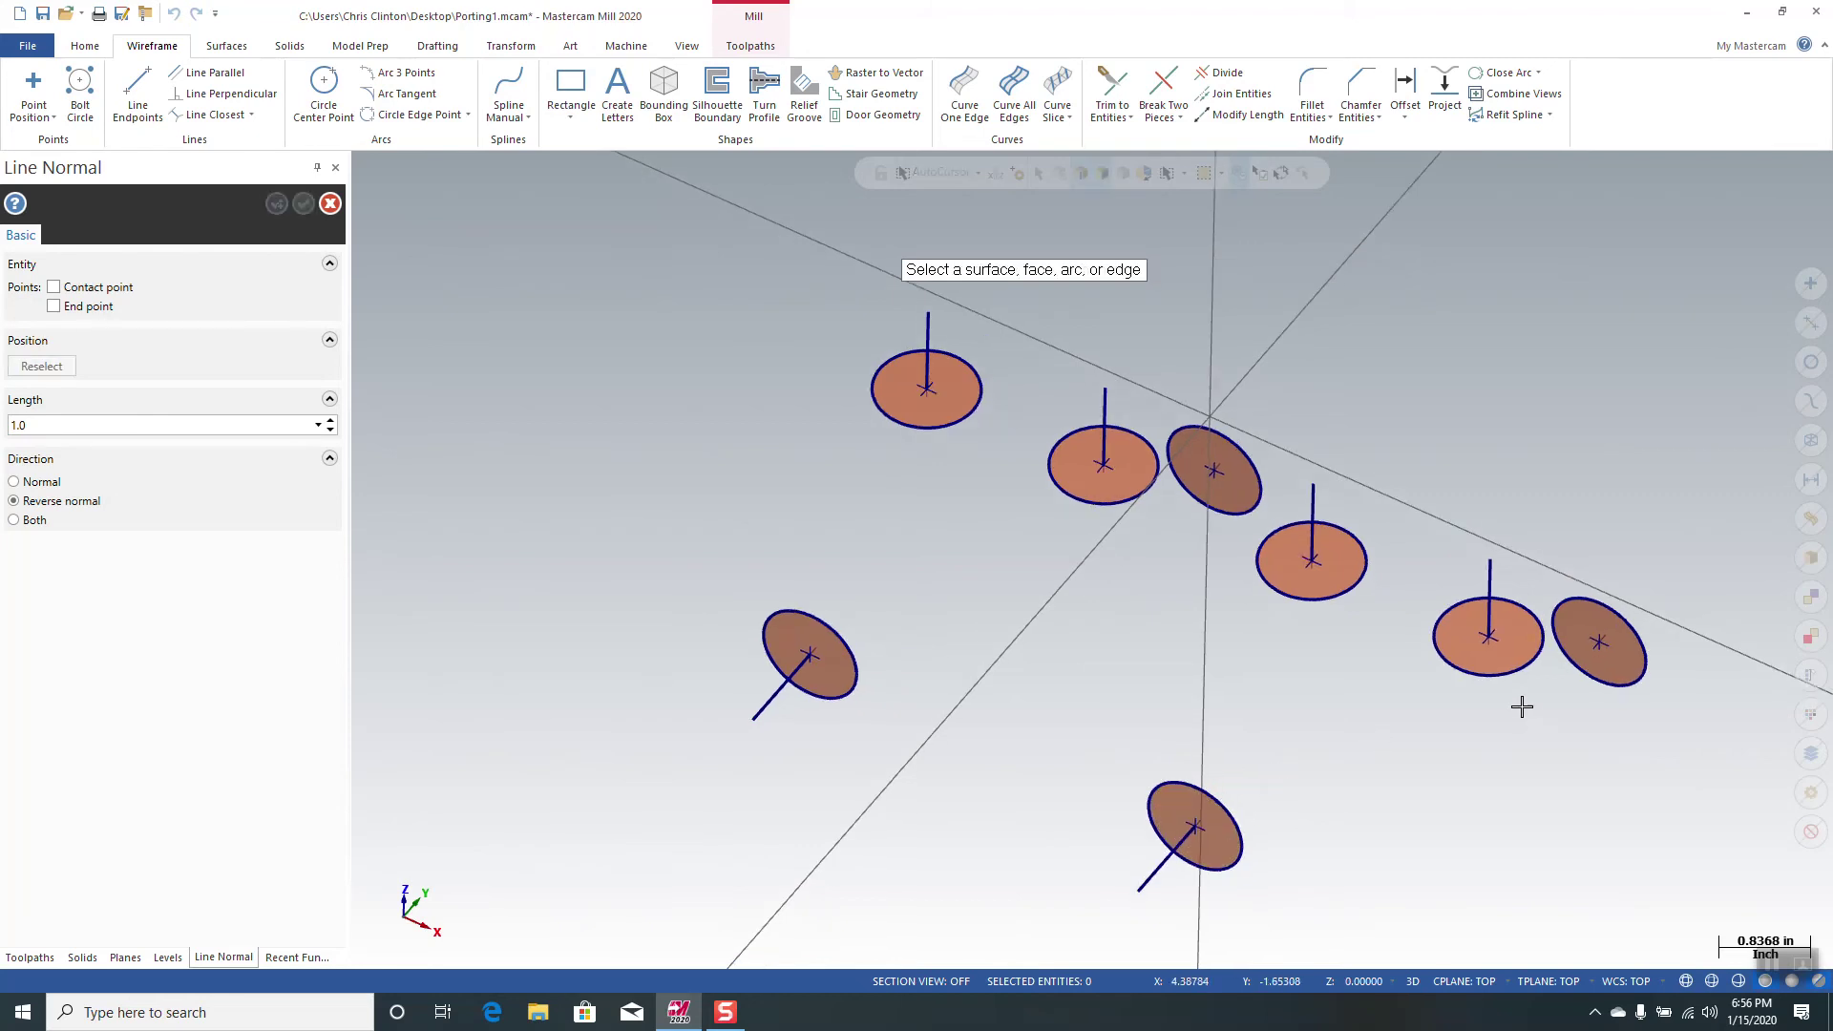
middle_drag(1521, 706, 1170, 663)
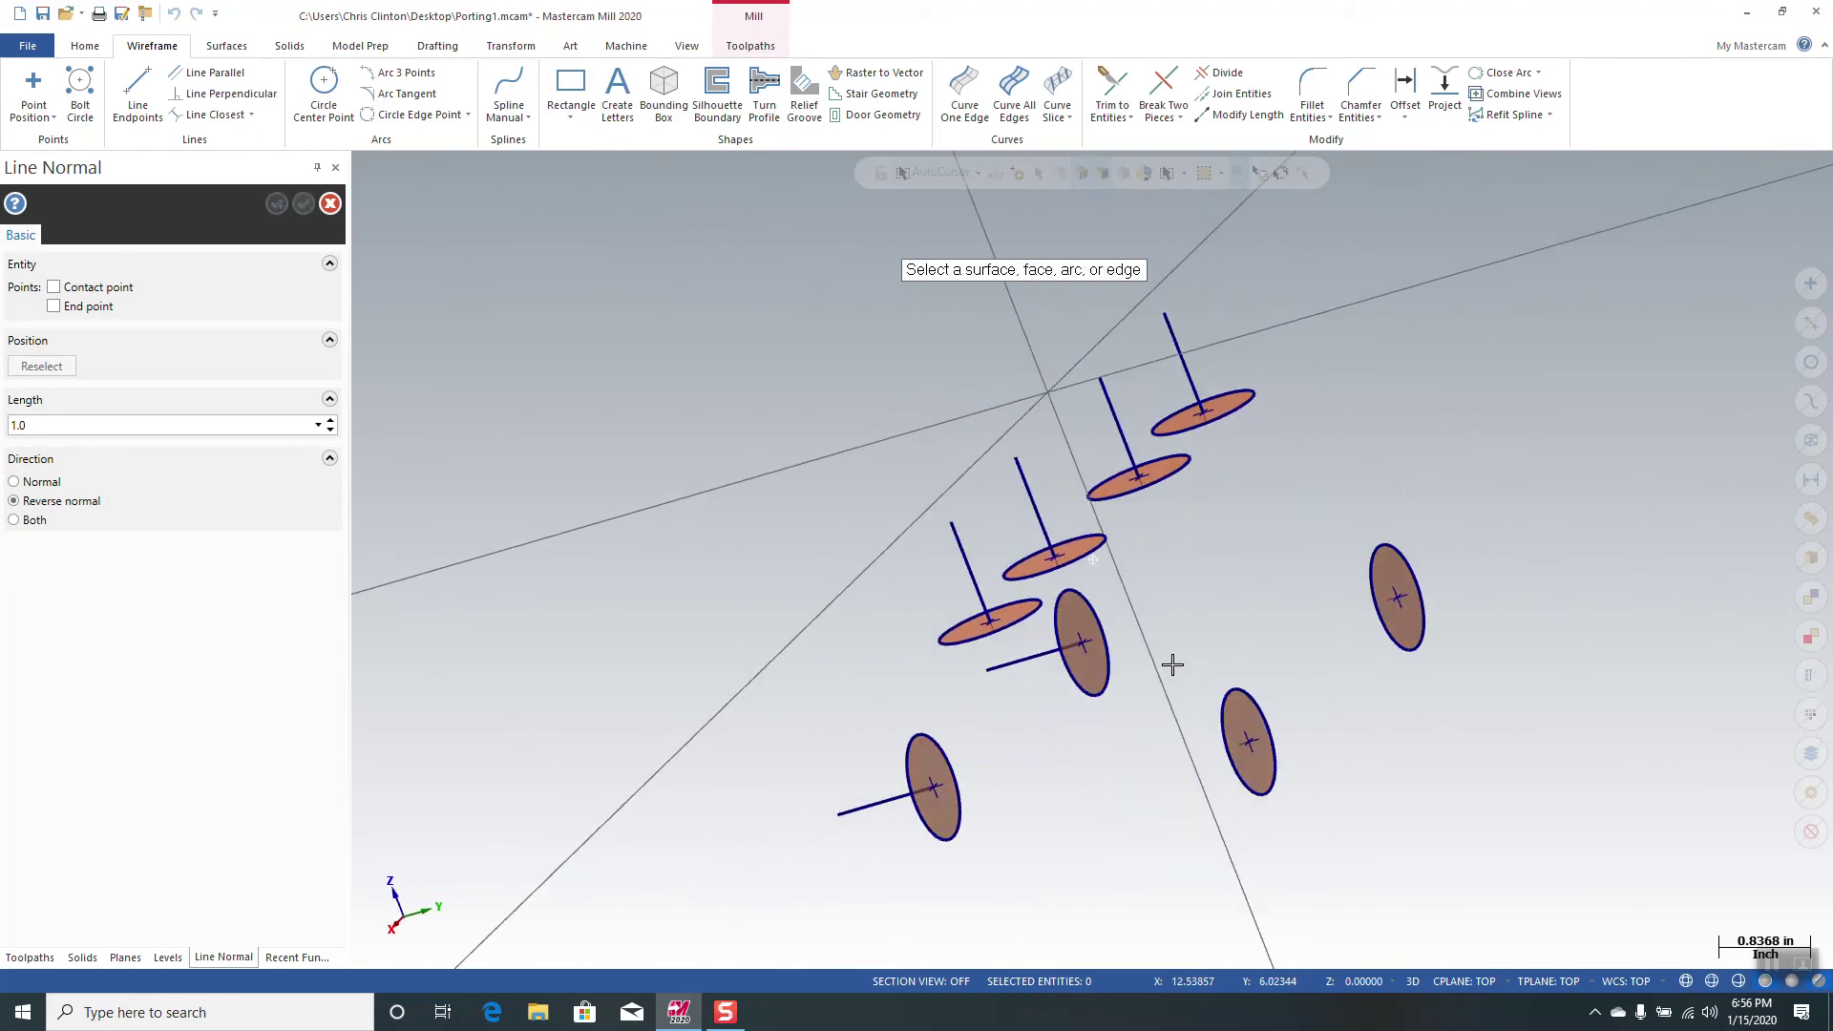
click(1229, 725)
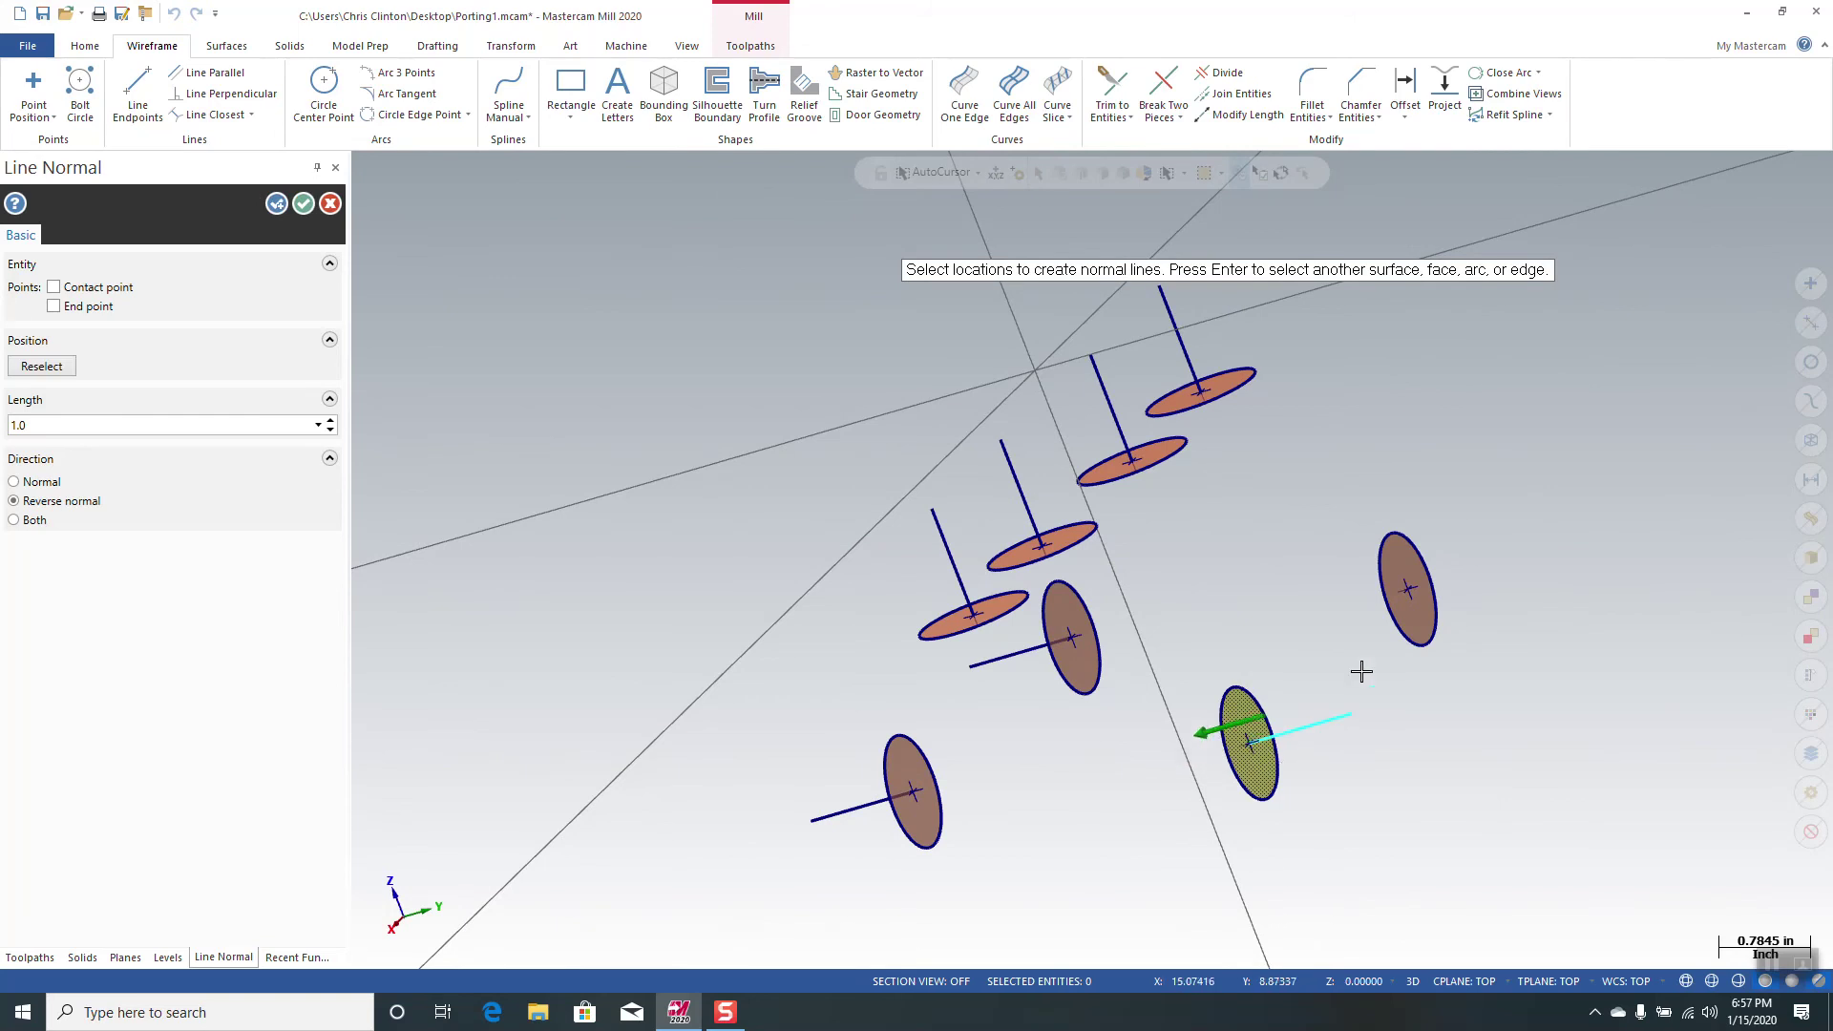
key(Return)
click(1399, 575)
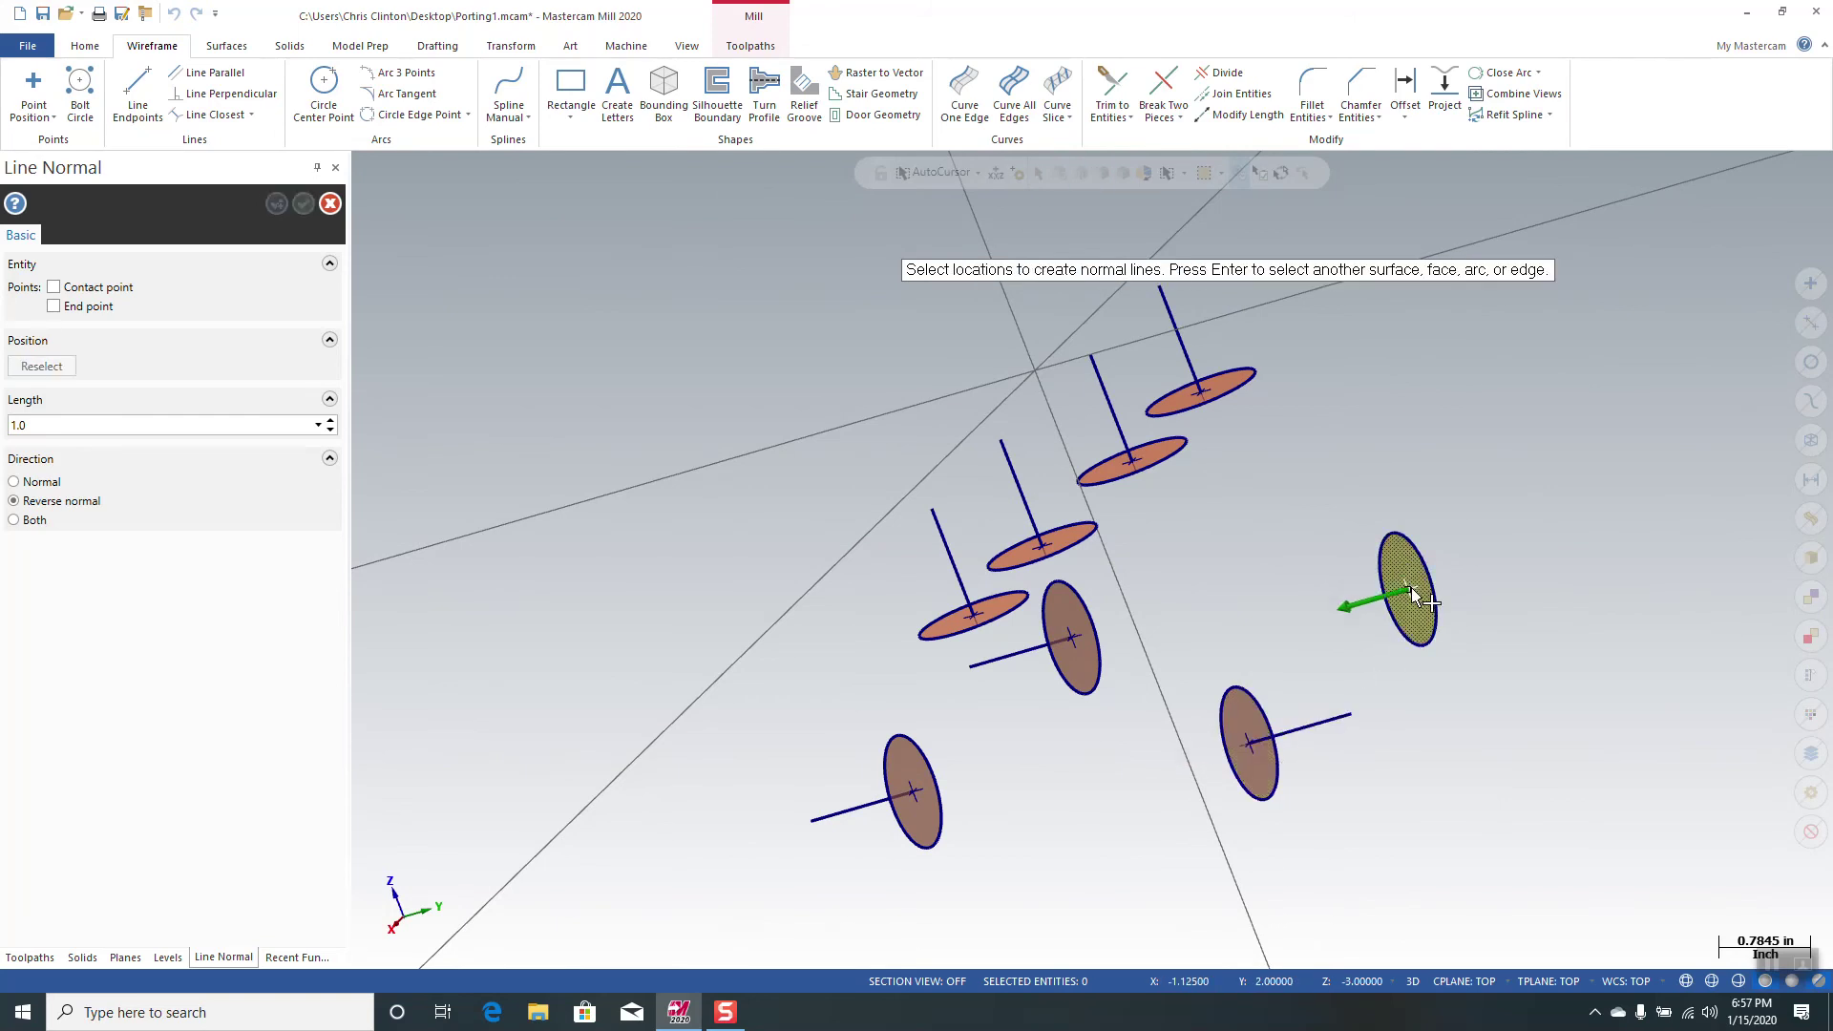
key(Return)
middle_drag(625, 361, 564, 254)
Step: Finish the normal lines and turn on level 1 to show the grey block around them
click(329, 204)
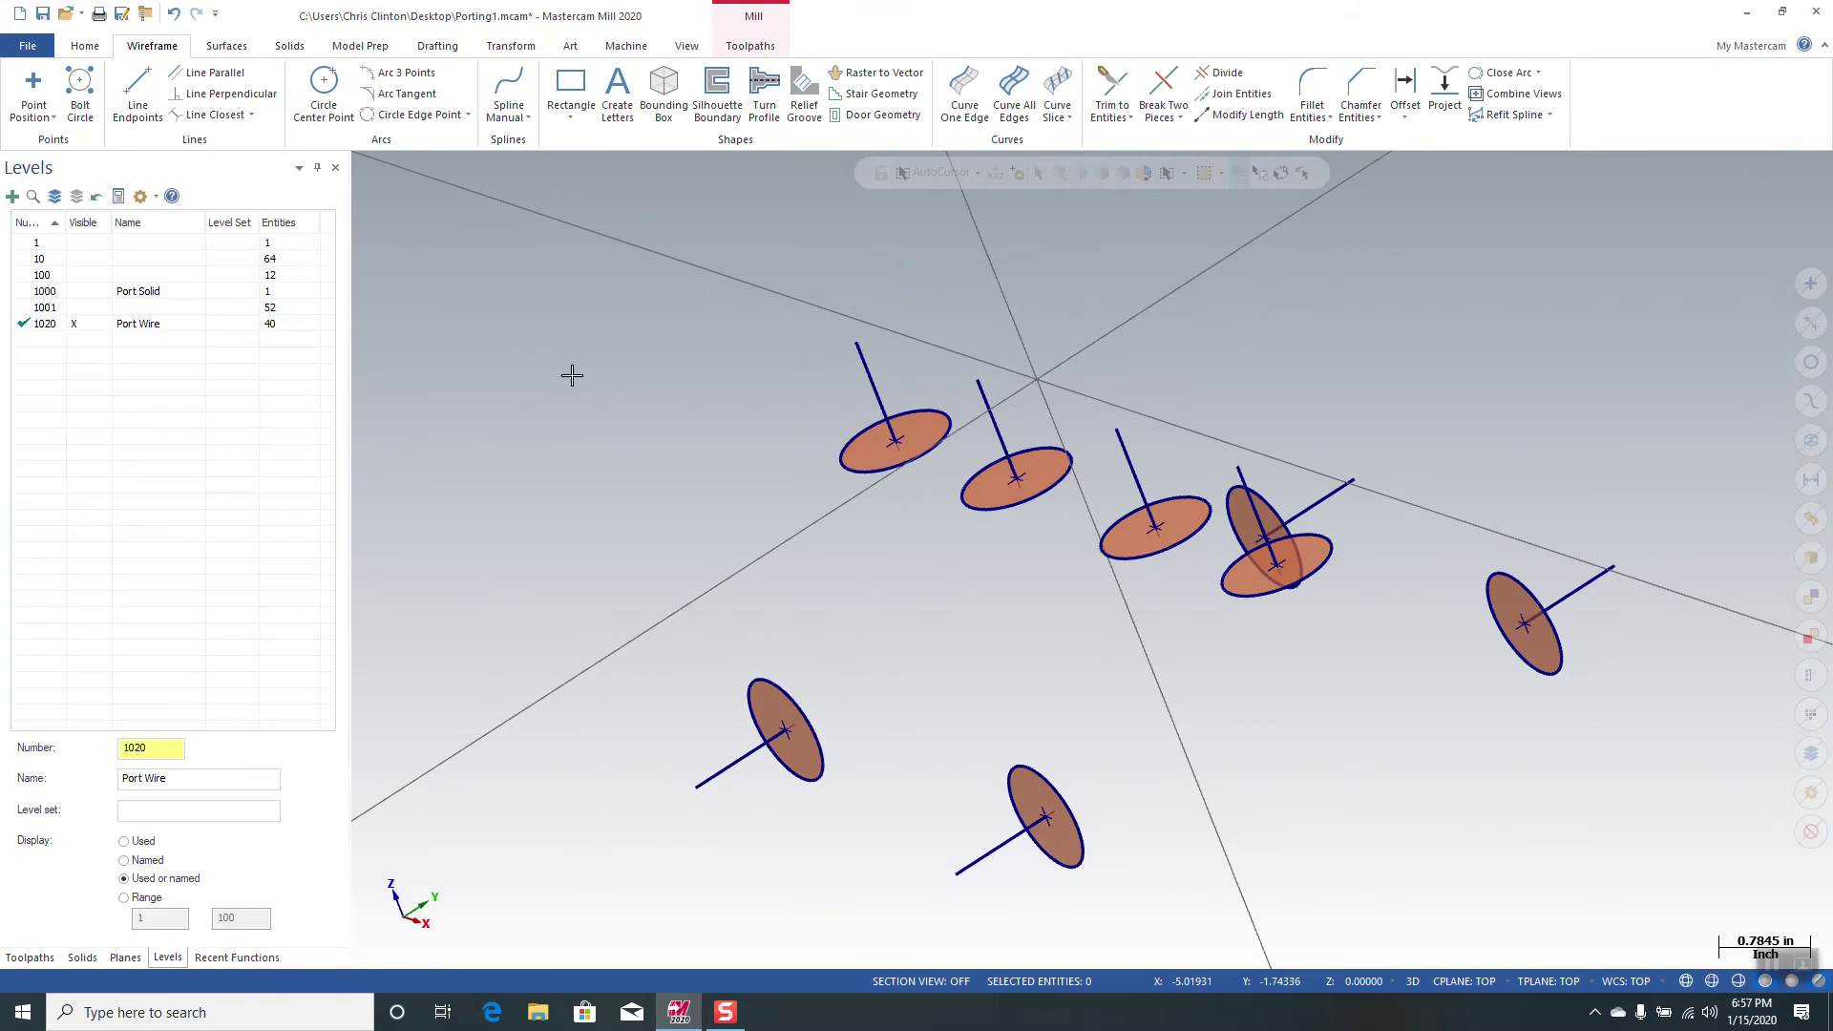
middle_drag(570, 375, 589, 466)
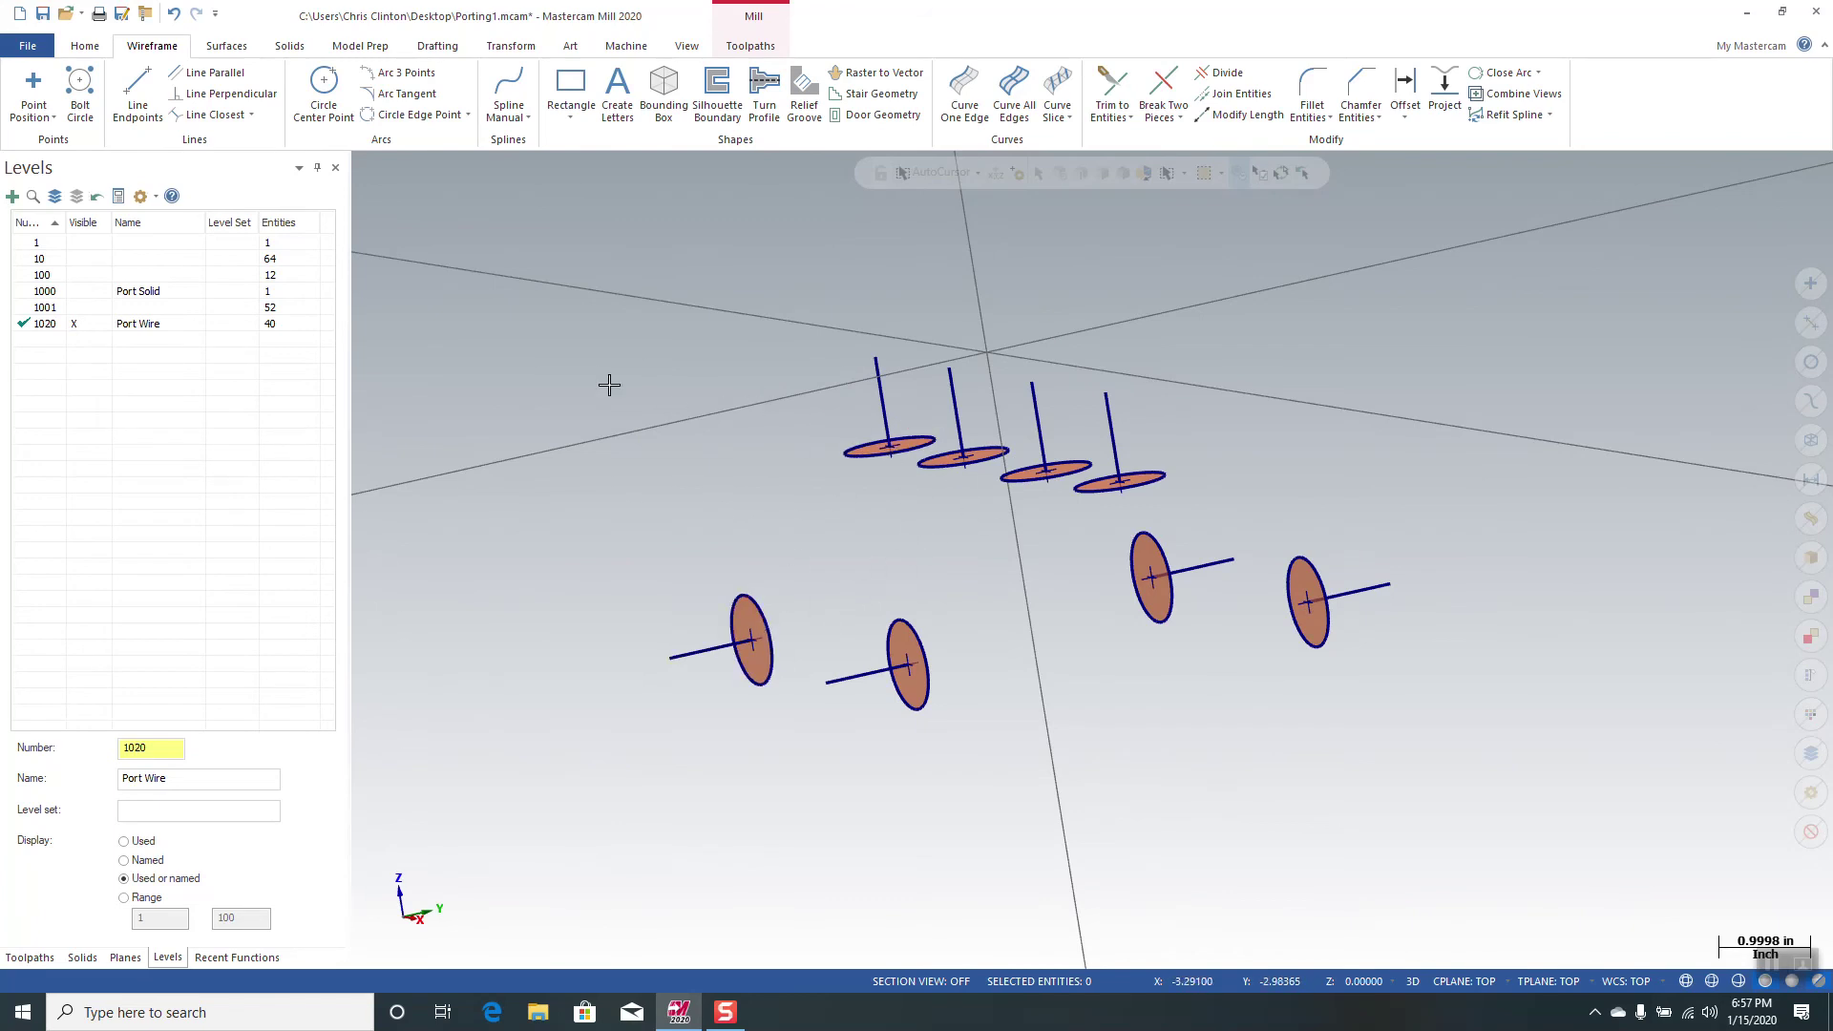
middle_drag(609, 385, 703, 428)
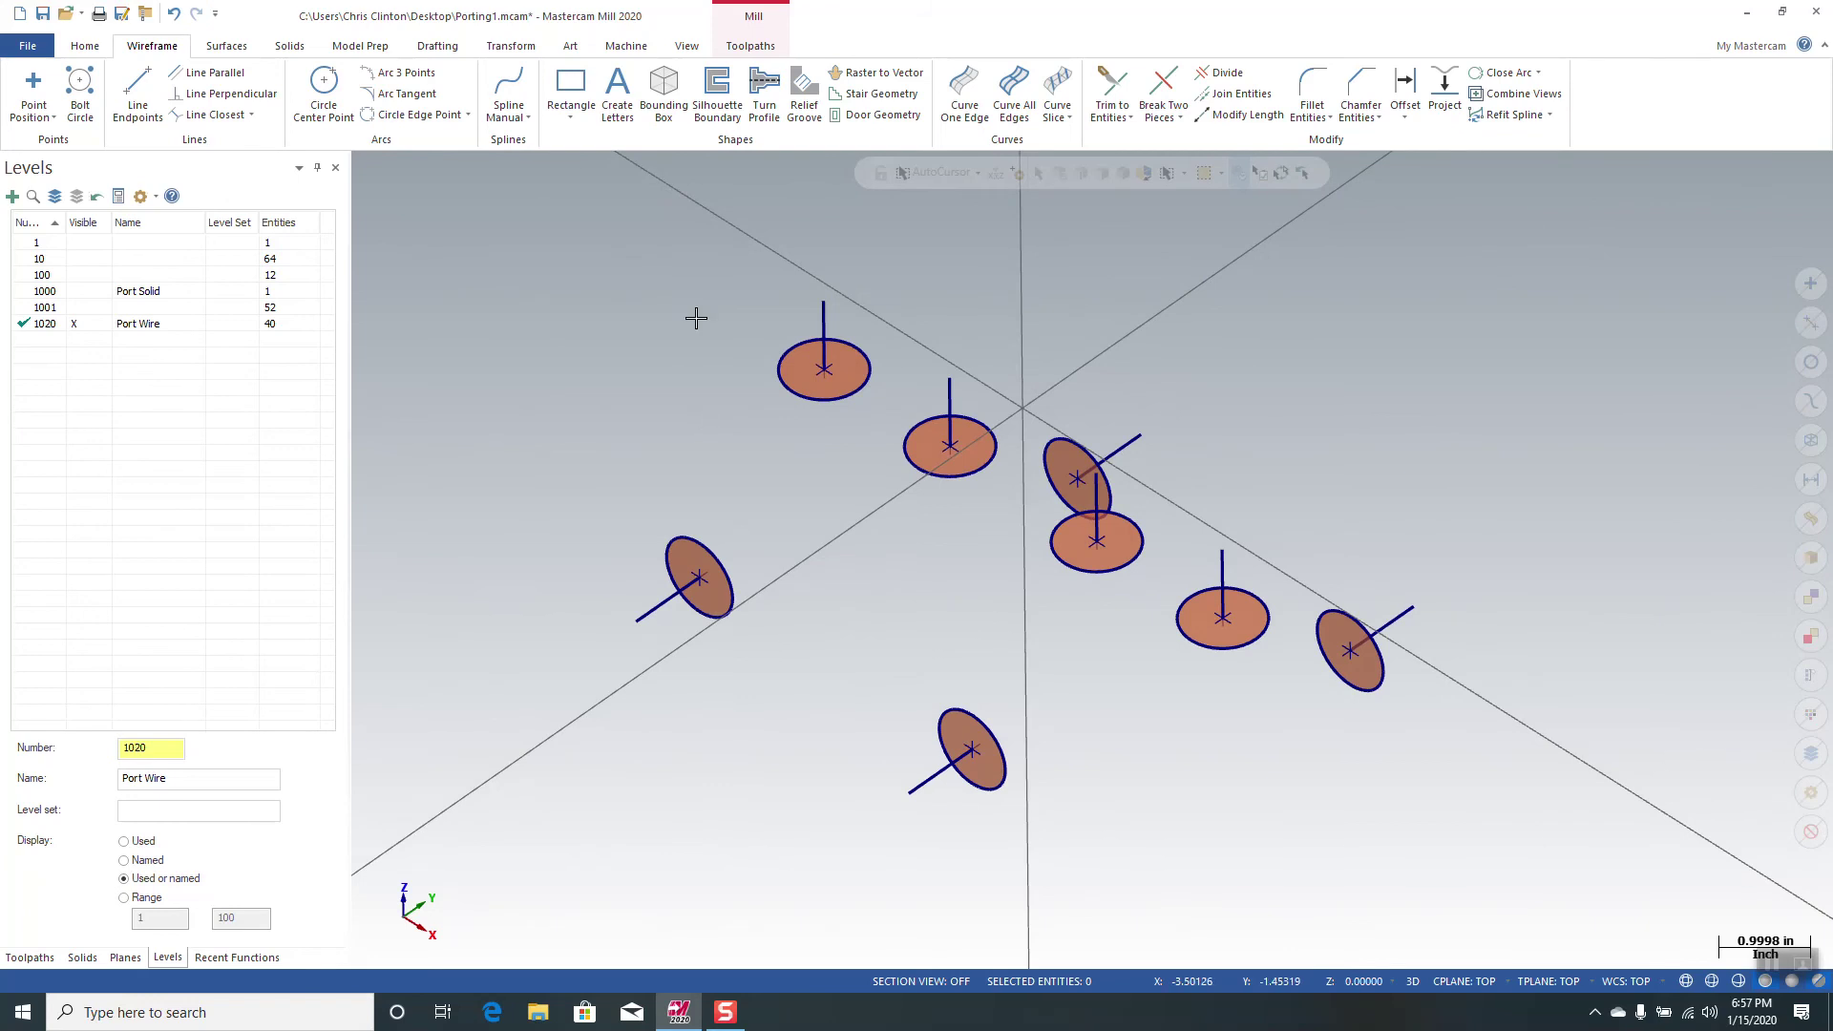
click(23, 244)
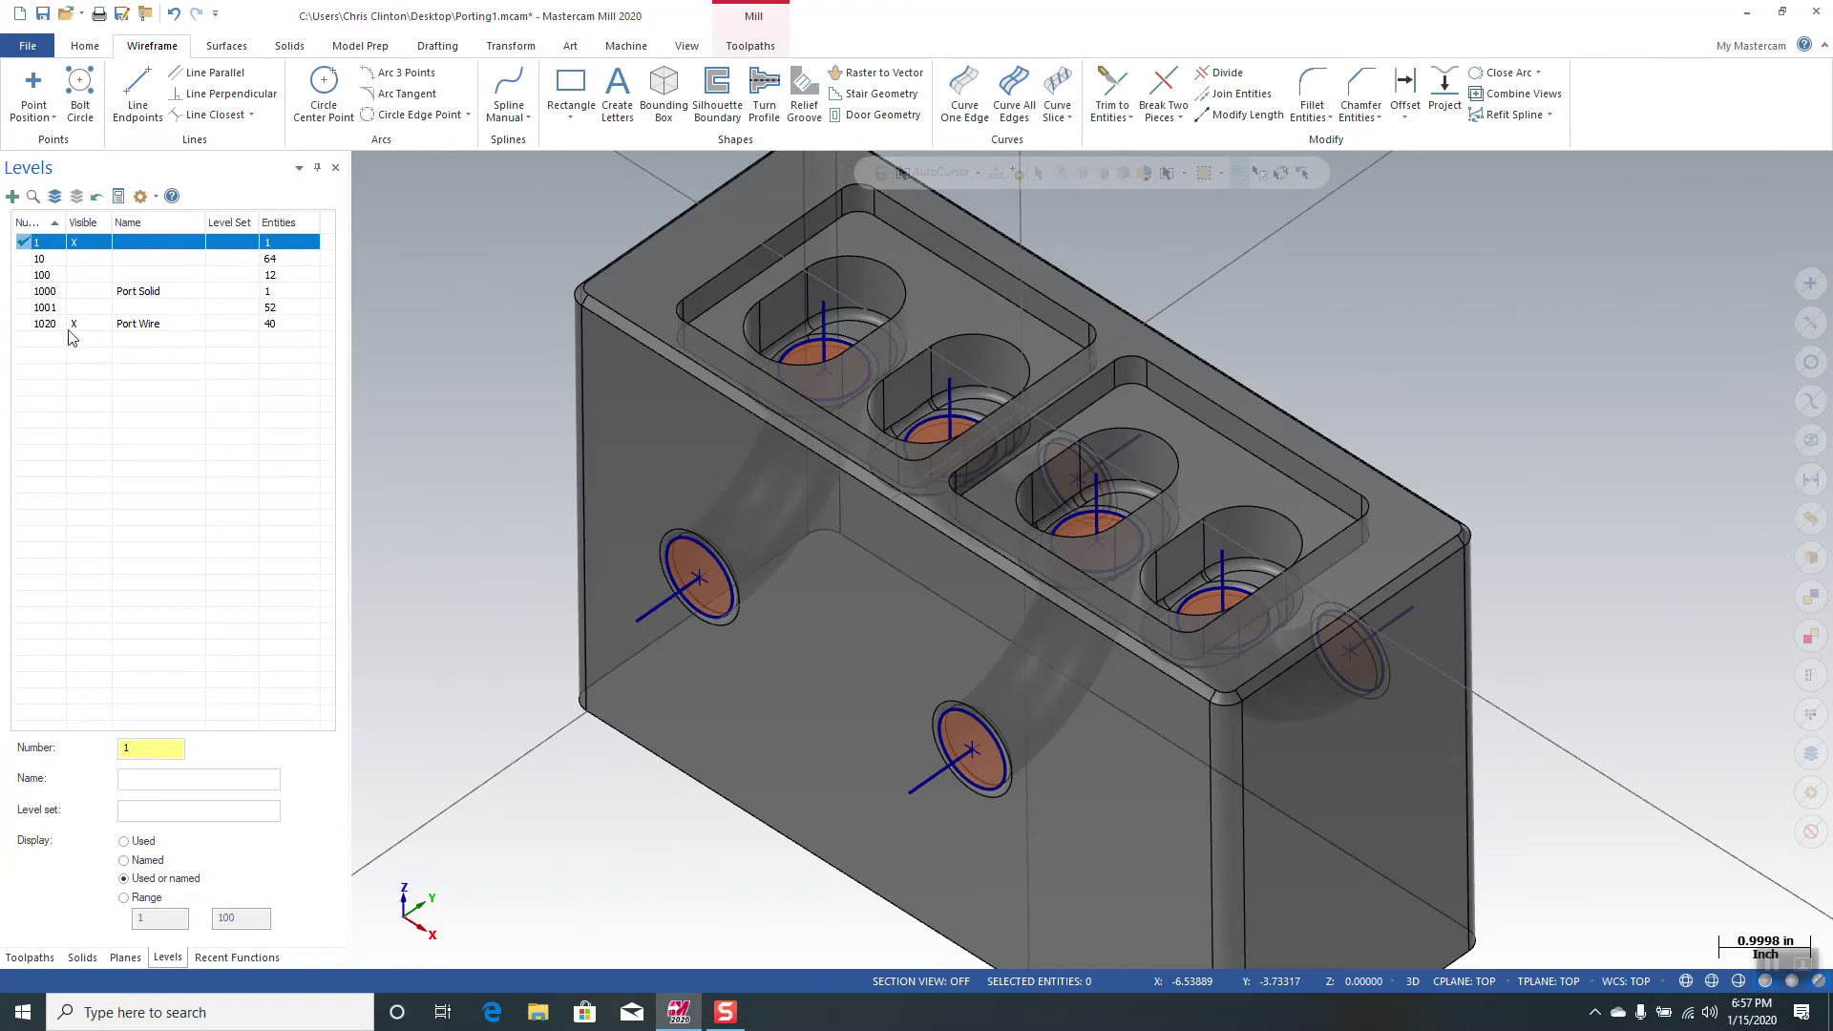
middle_drag(819, 527, 768, 544)
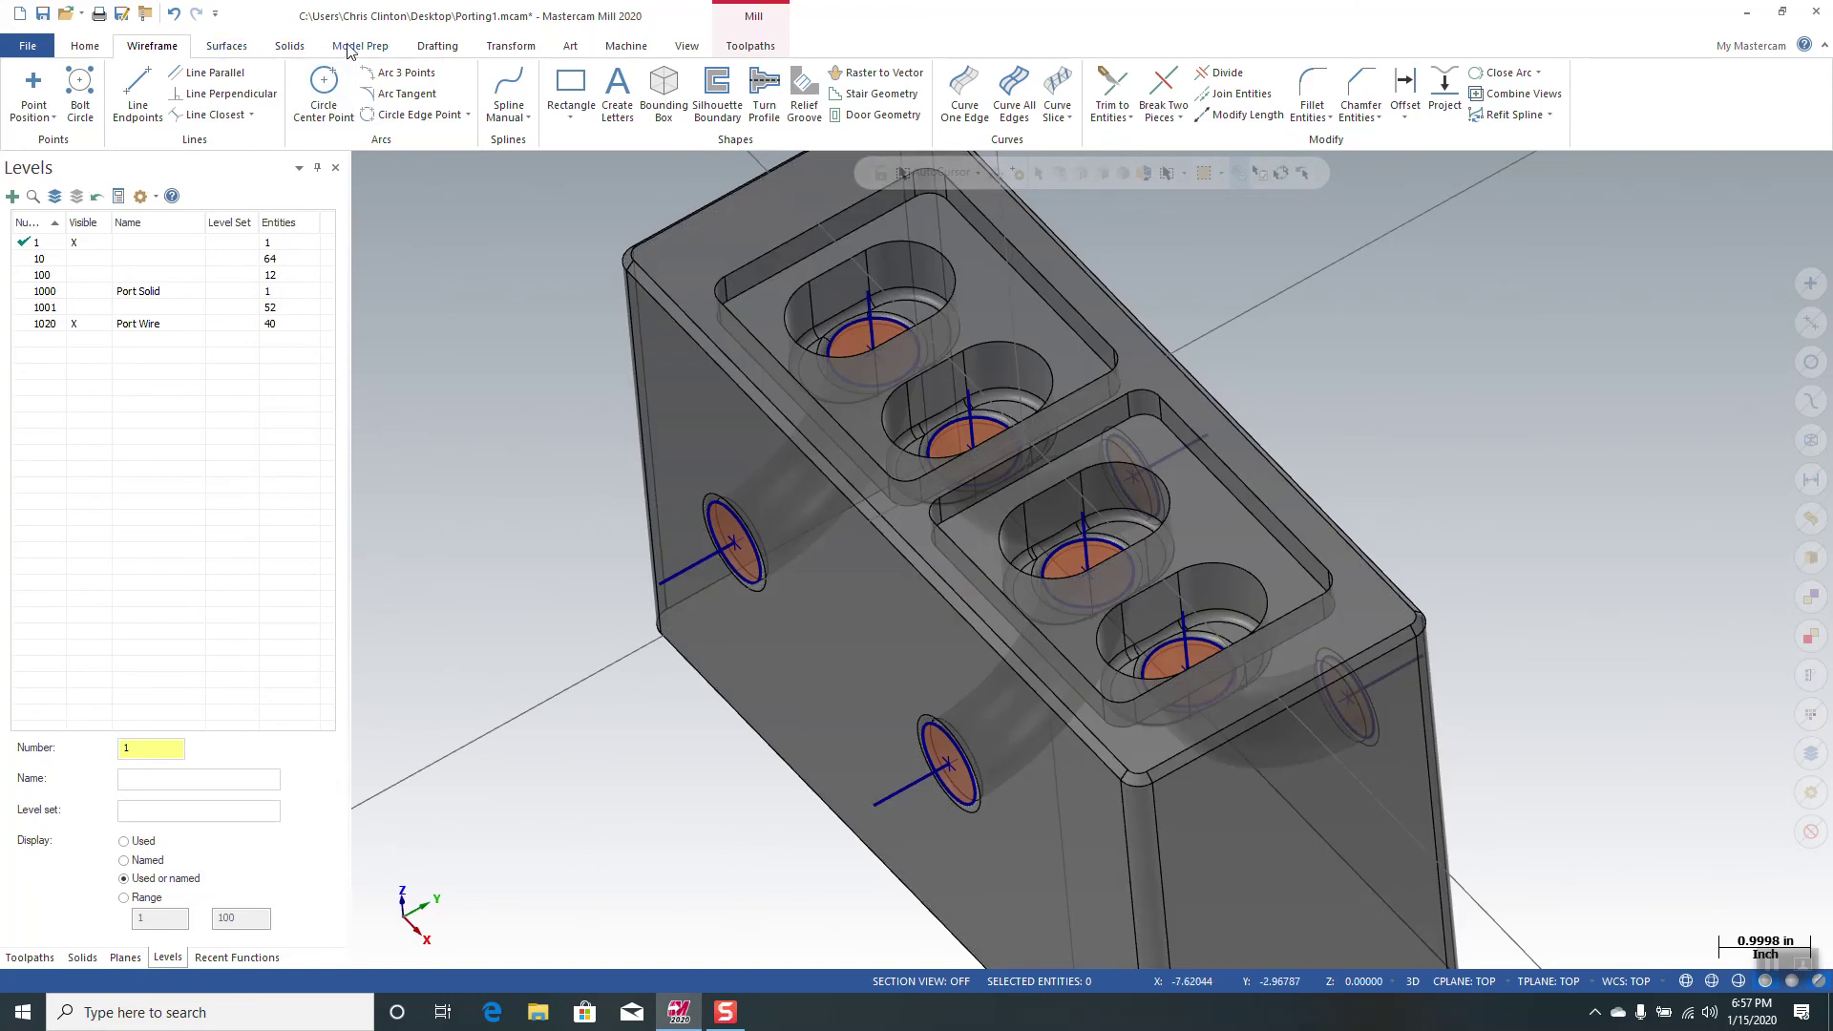
Step: Create a blended spline from the first pocket's port normal to the lower-left port normal
click(507, 117)
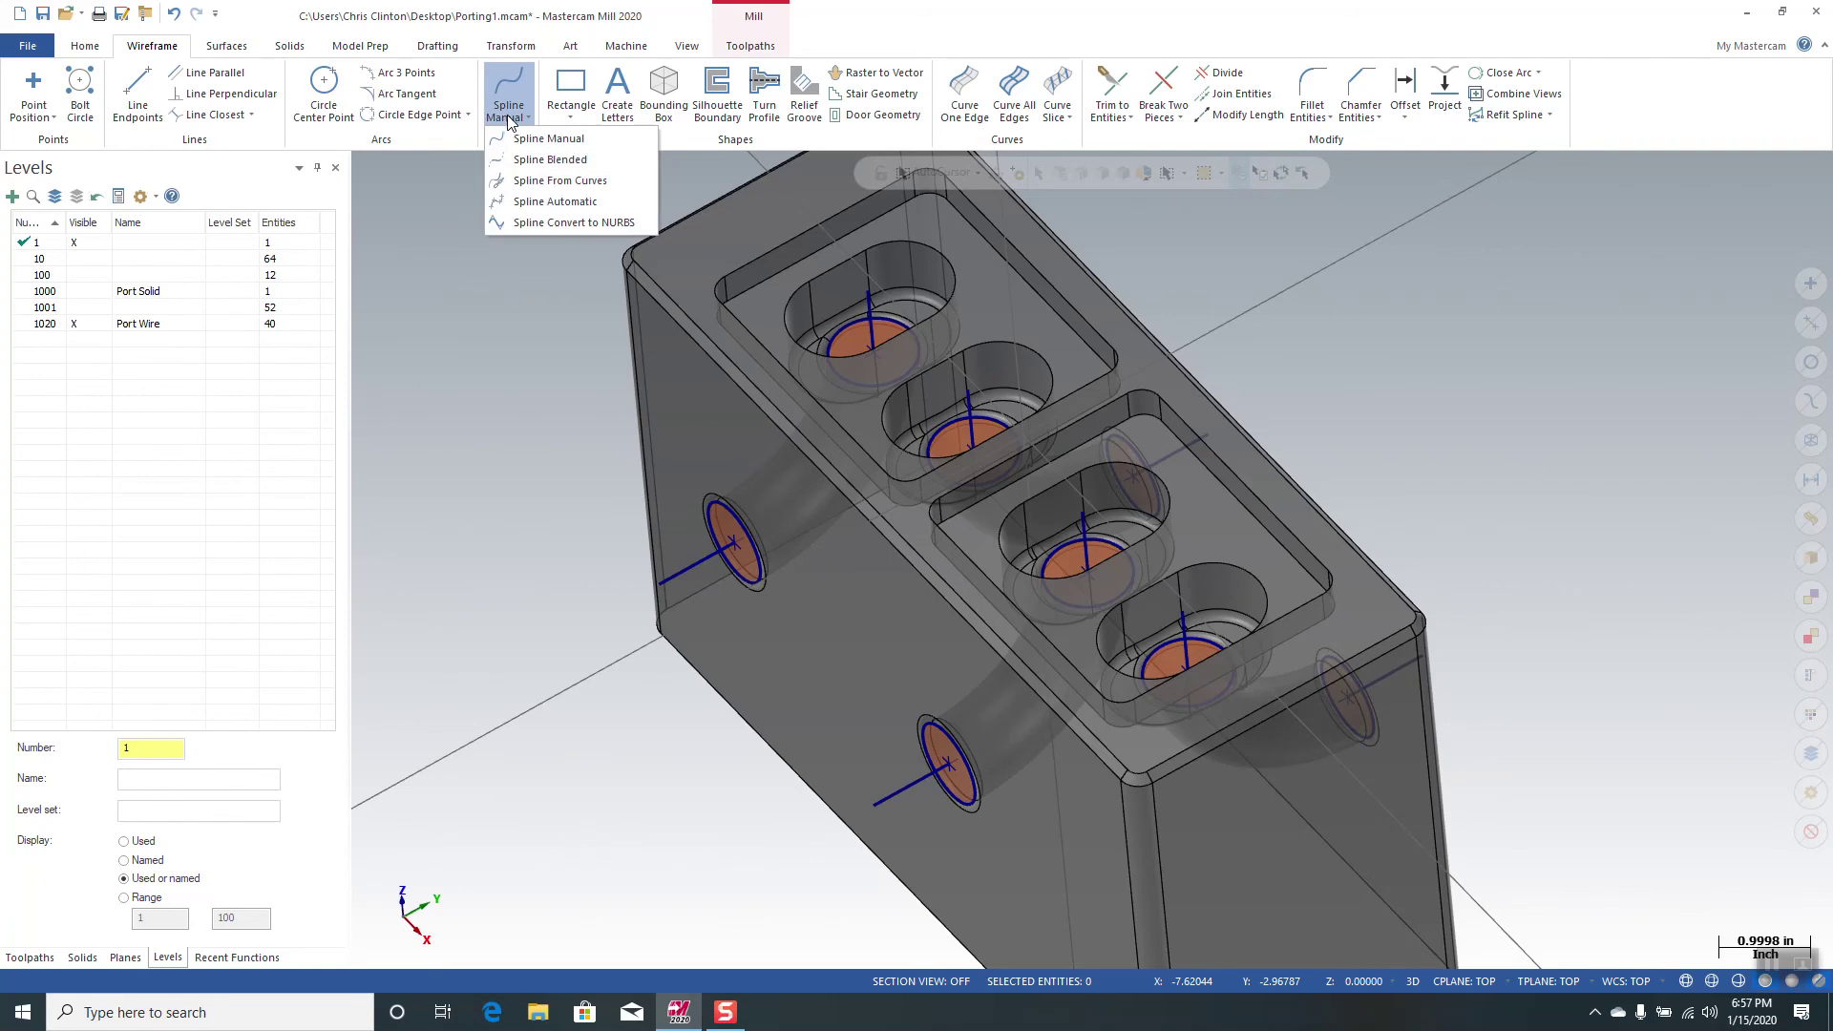
click(549, 160)
middle_drag(723, 336, 826, 340)
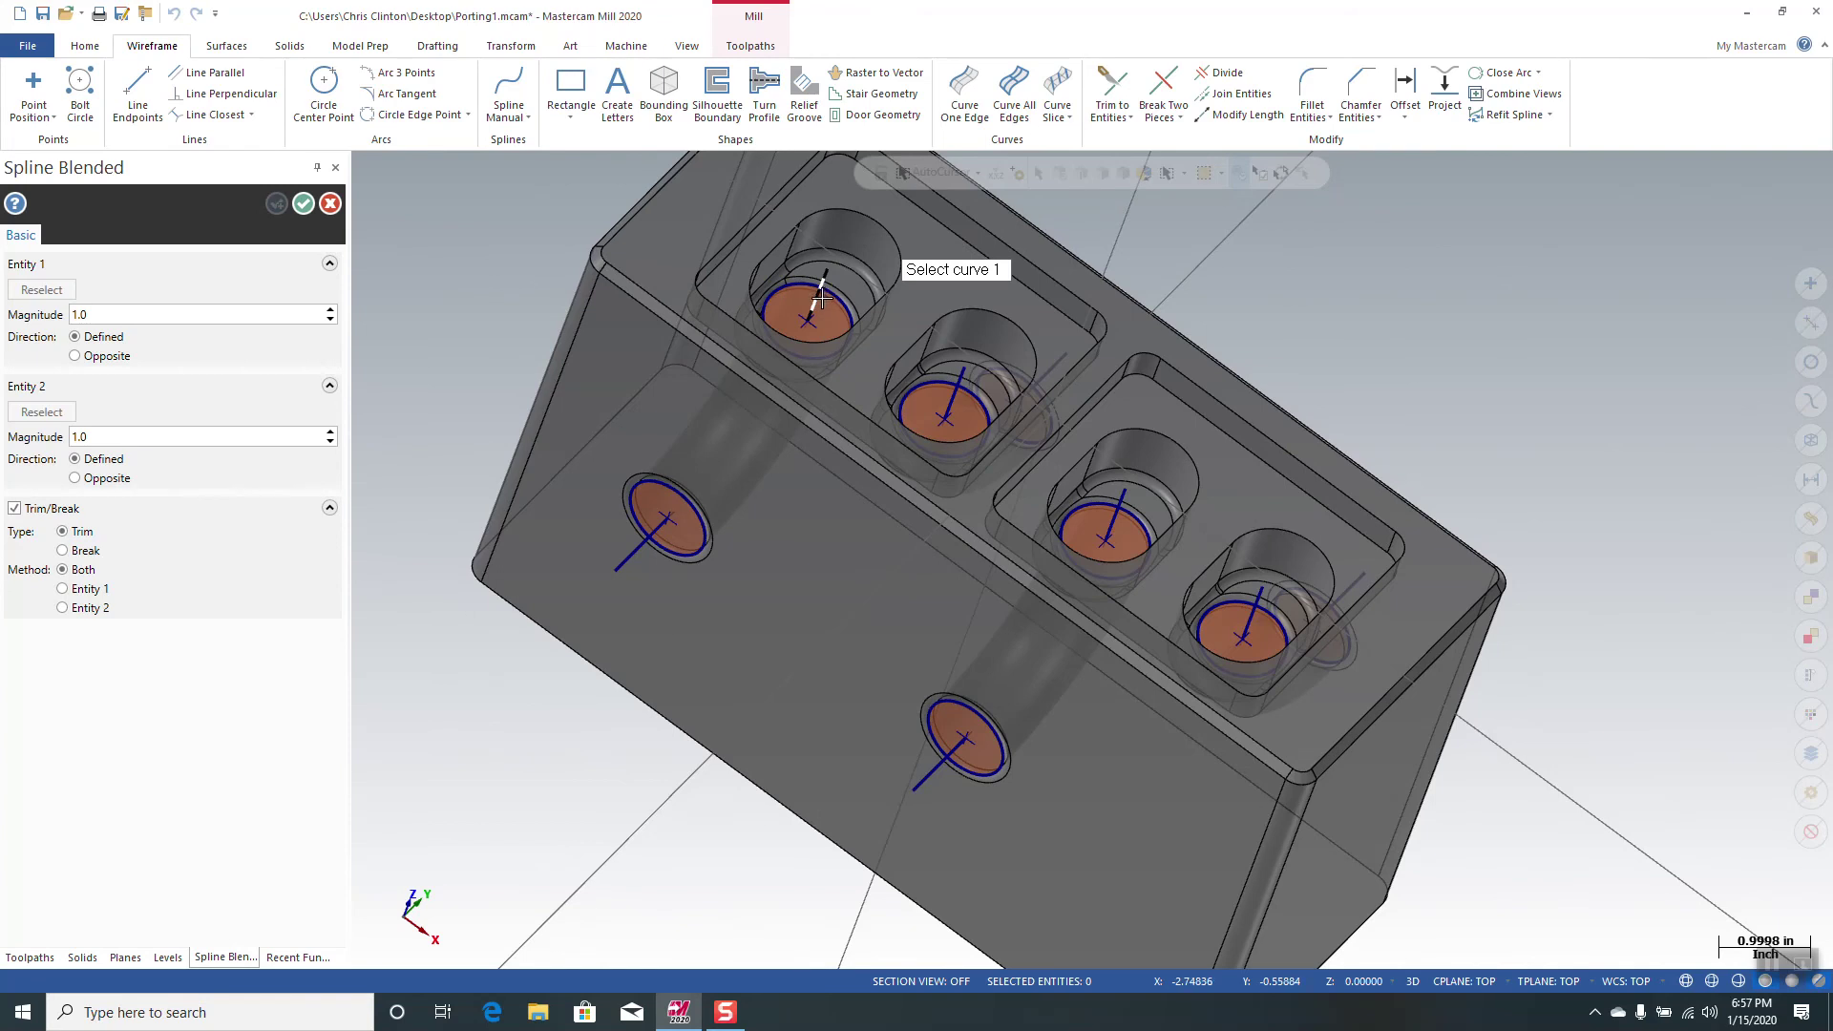
click(821, 299)
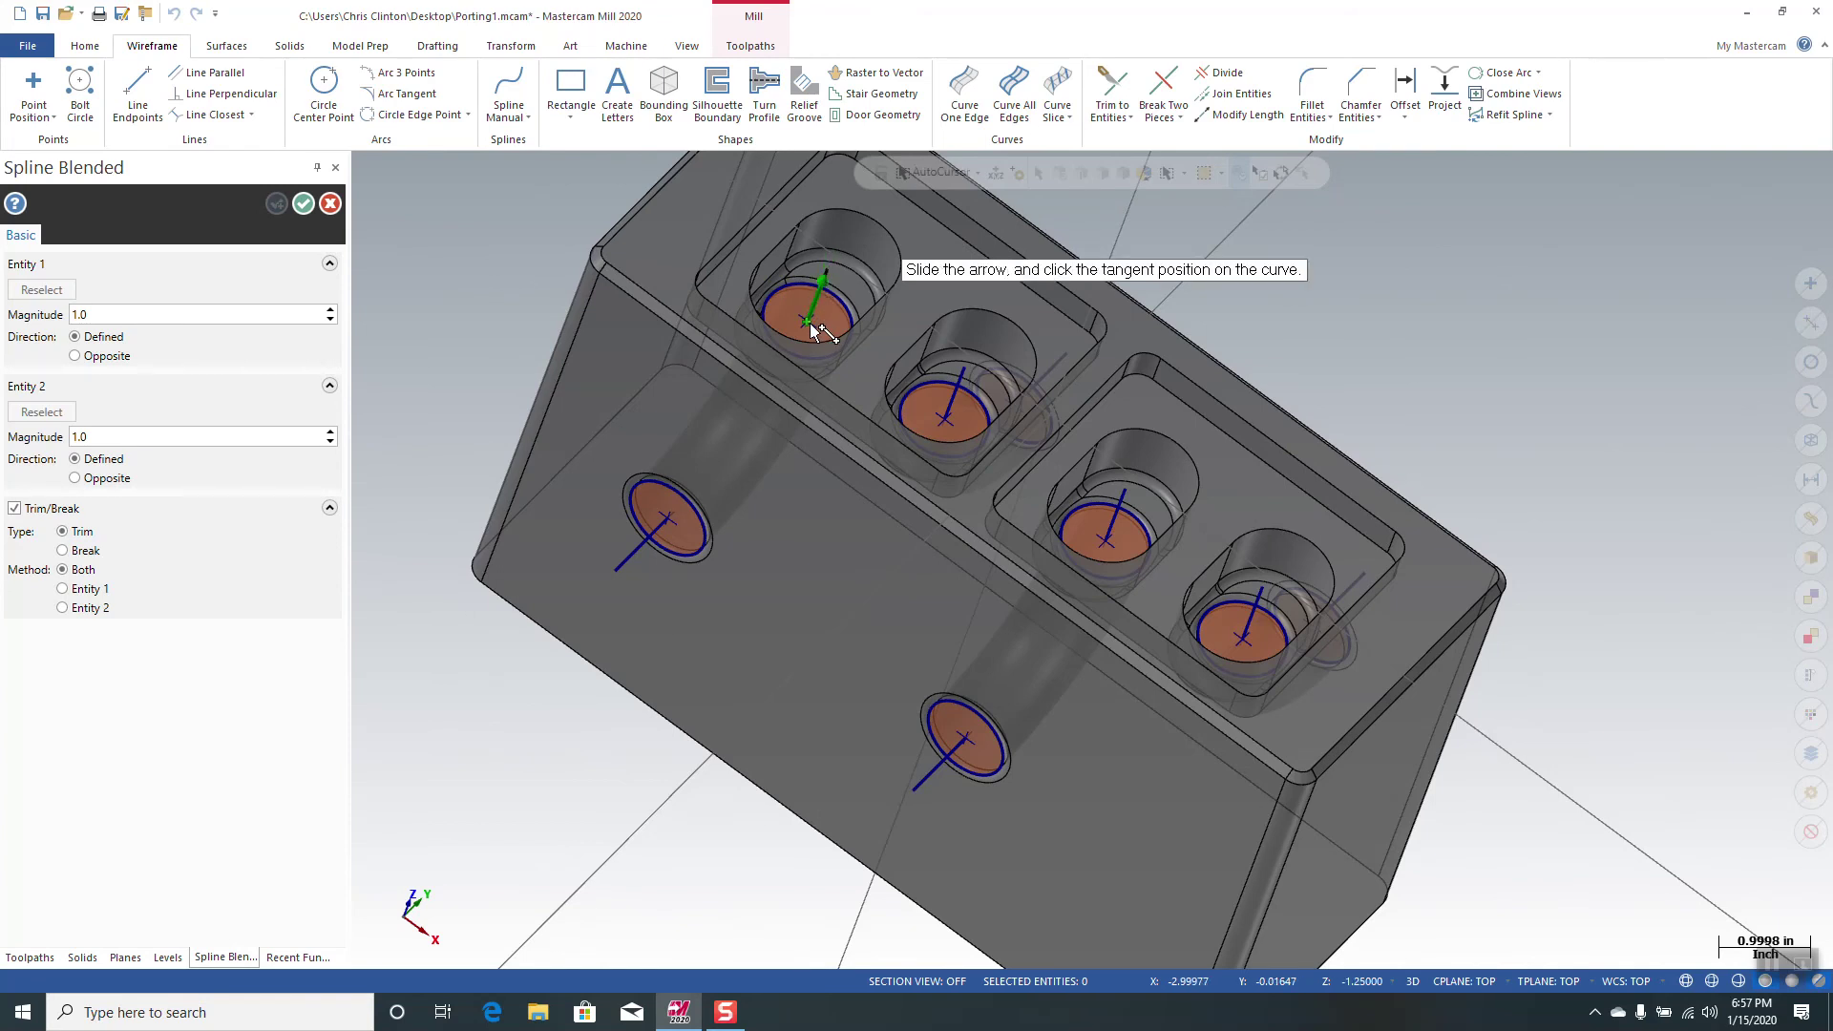
click(811, 325)
click(644, 543)
click(668, 517)
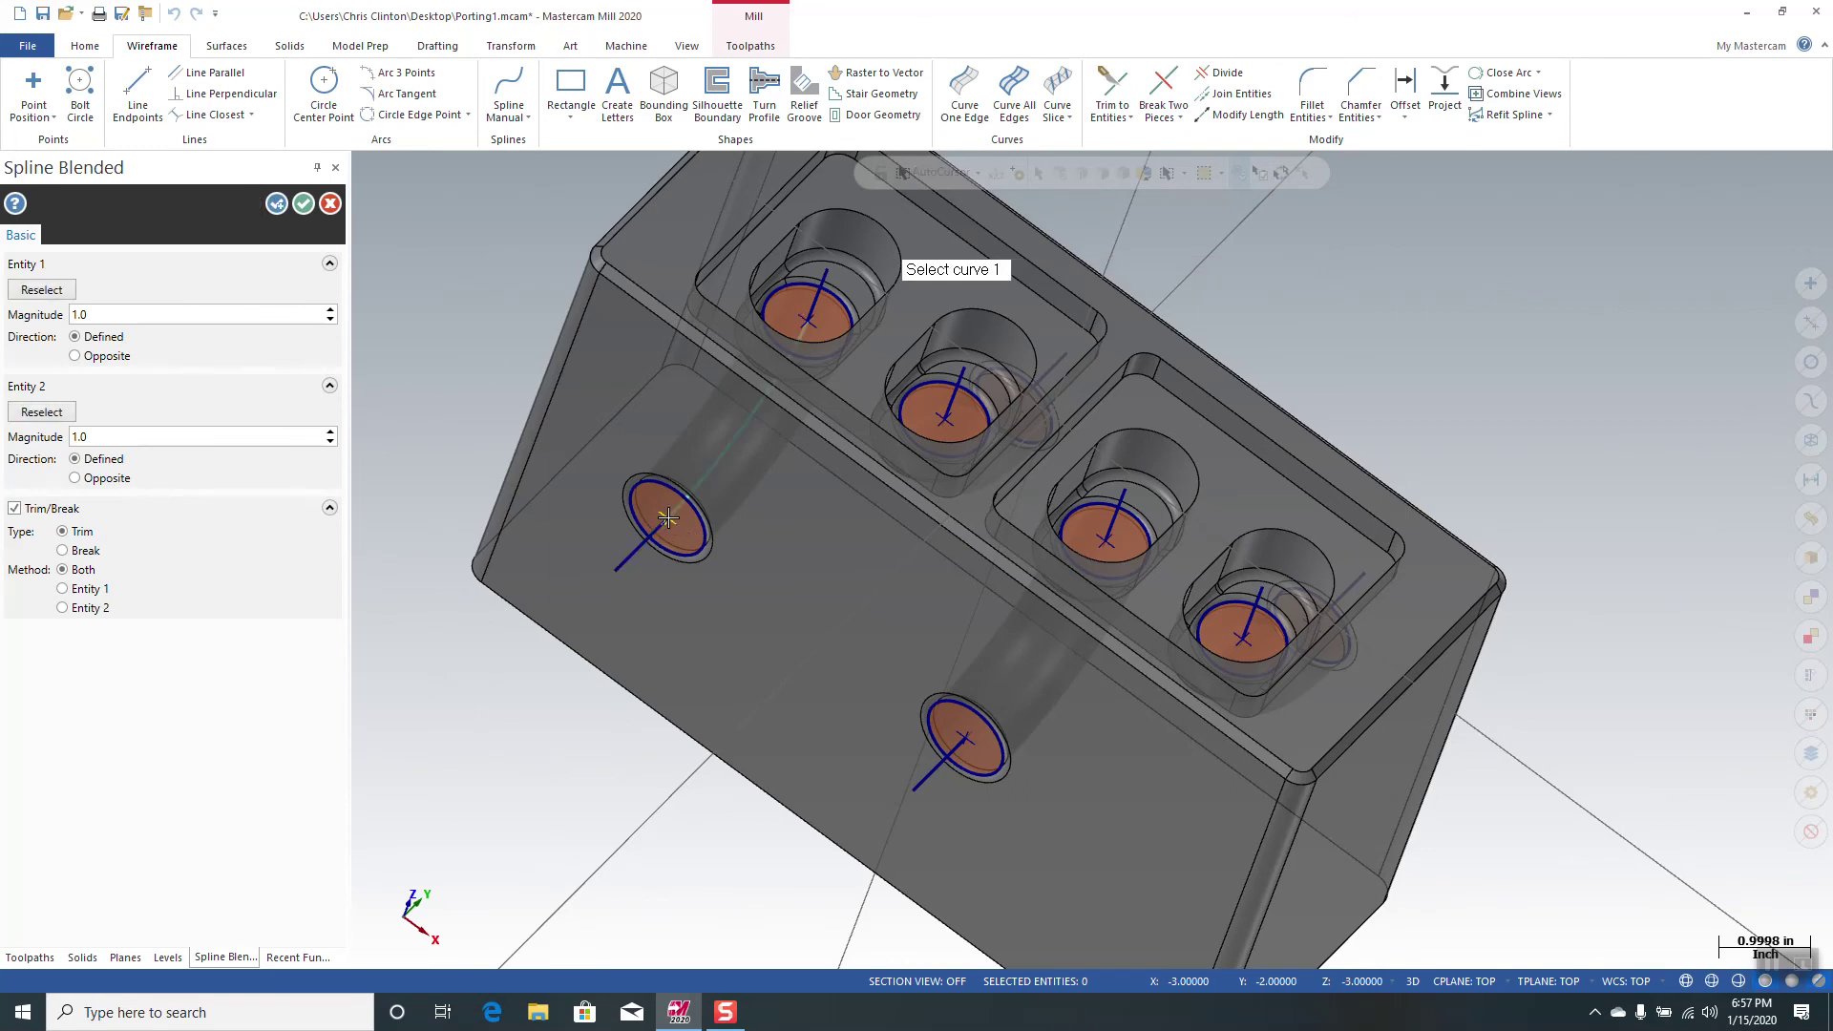
Step: Blend the second pocket's port normal to its side port normal
click(952, 399)
click(949, 420)
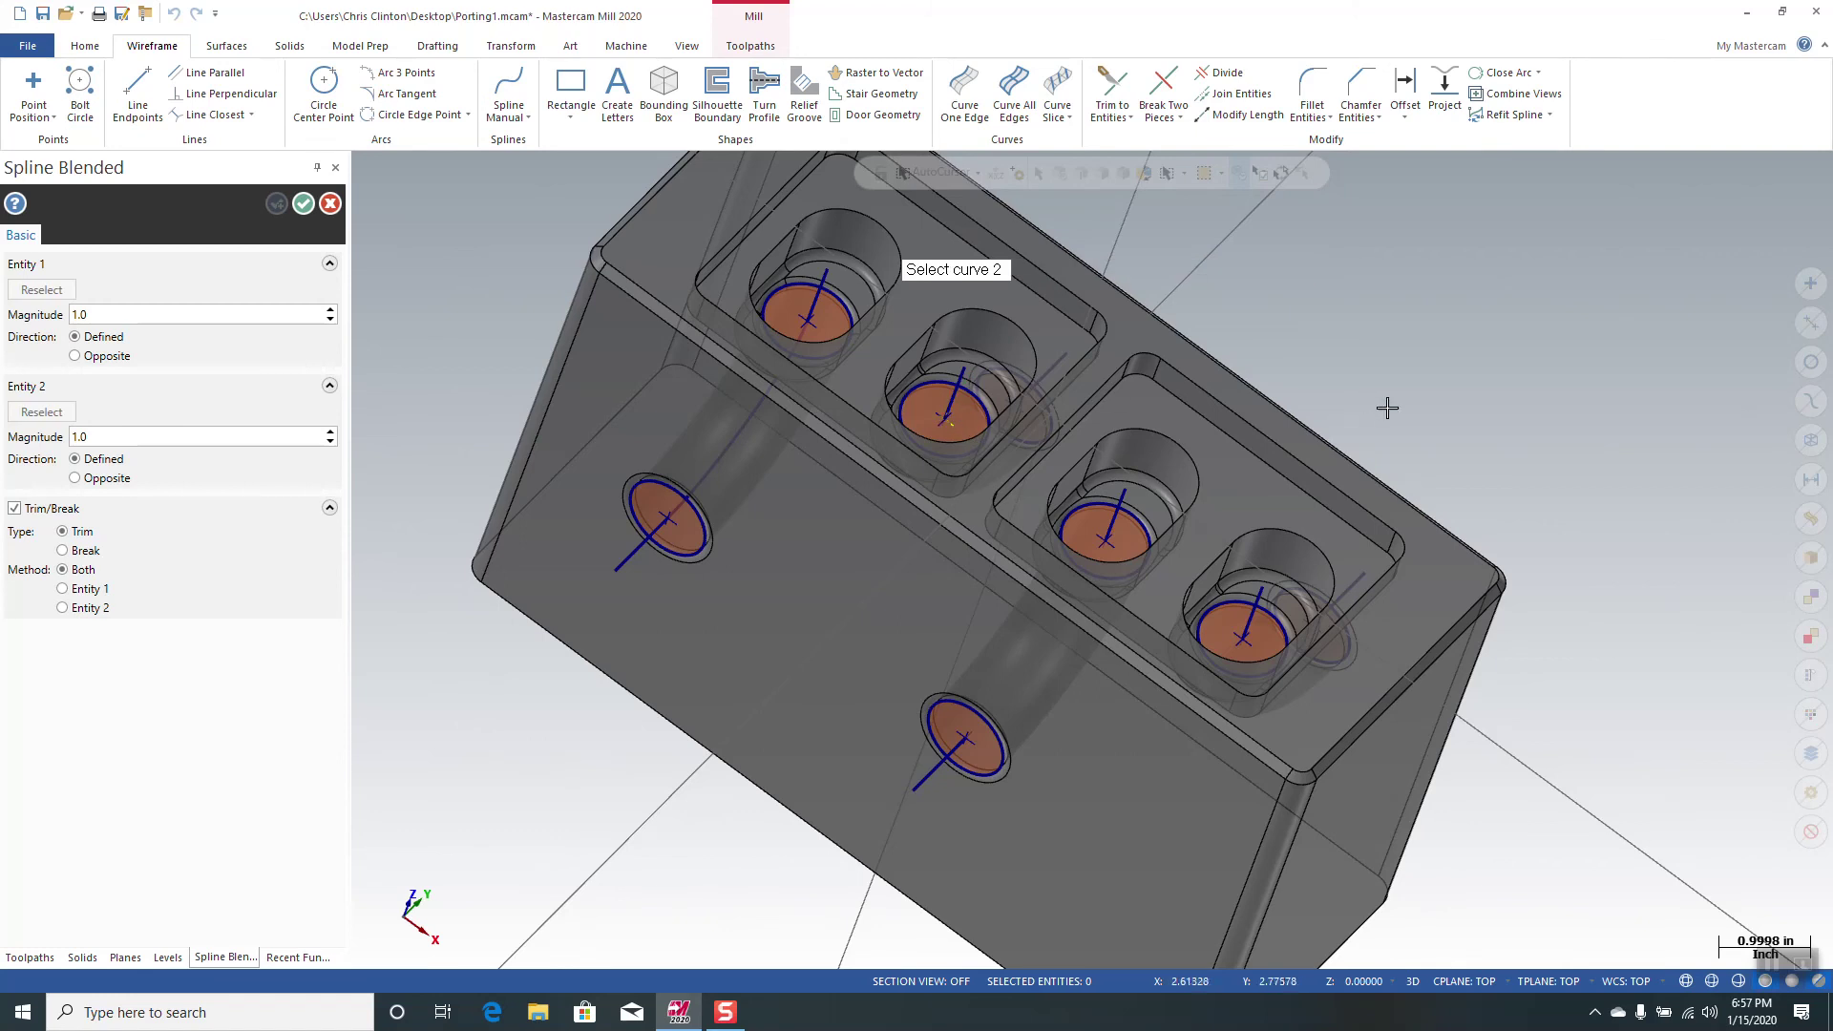
middle_drag(1386, 407, 1190, 410)
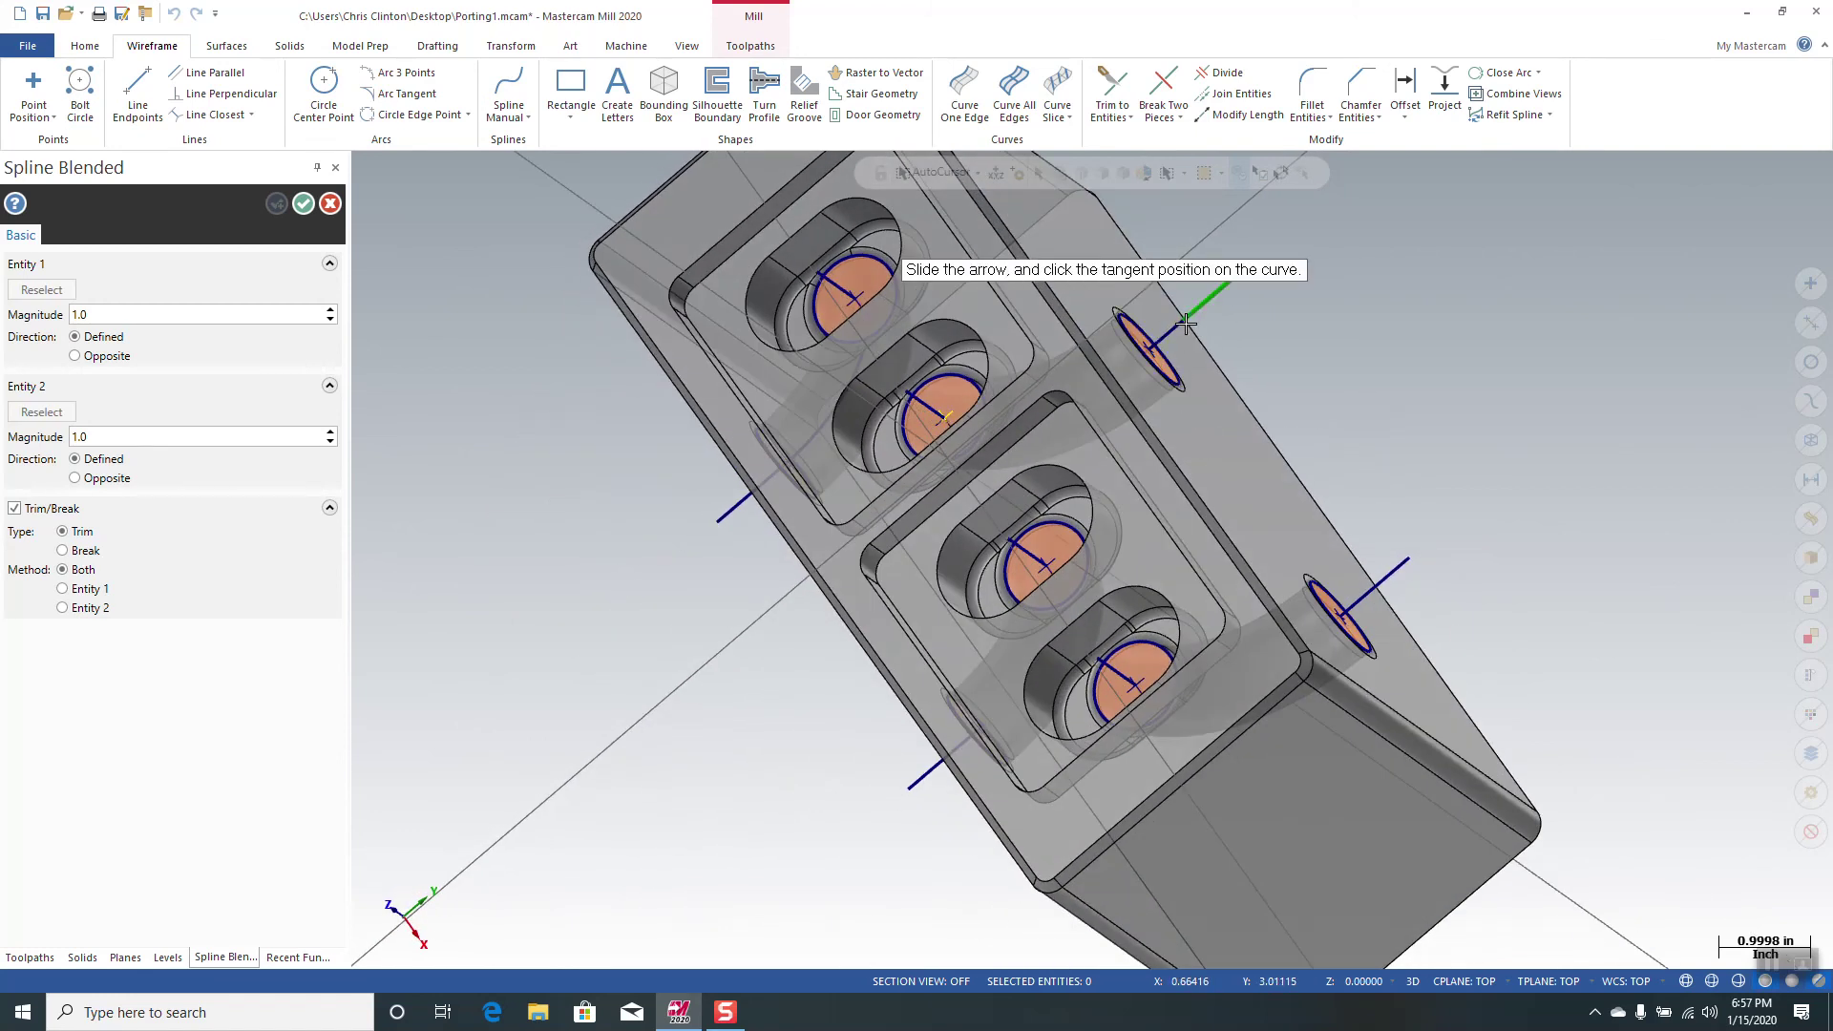
click(1164, 346)
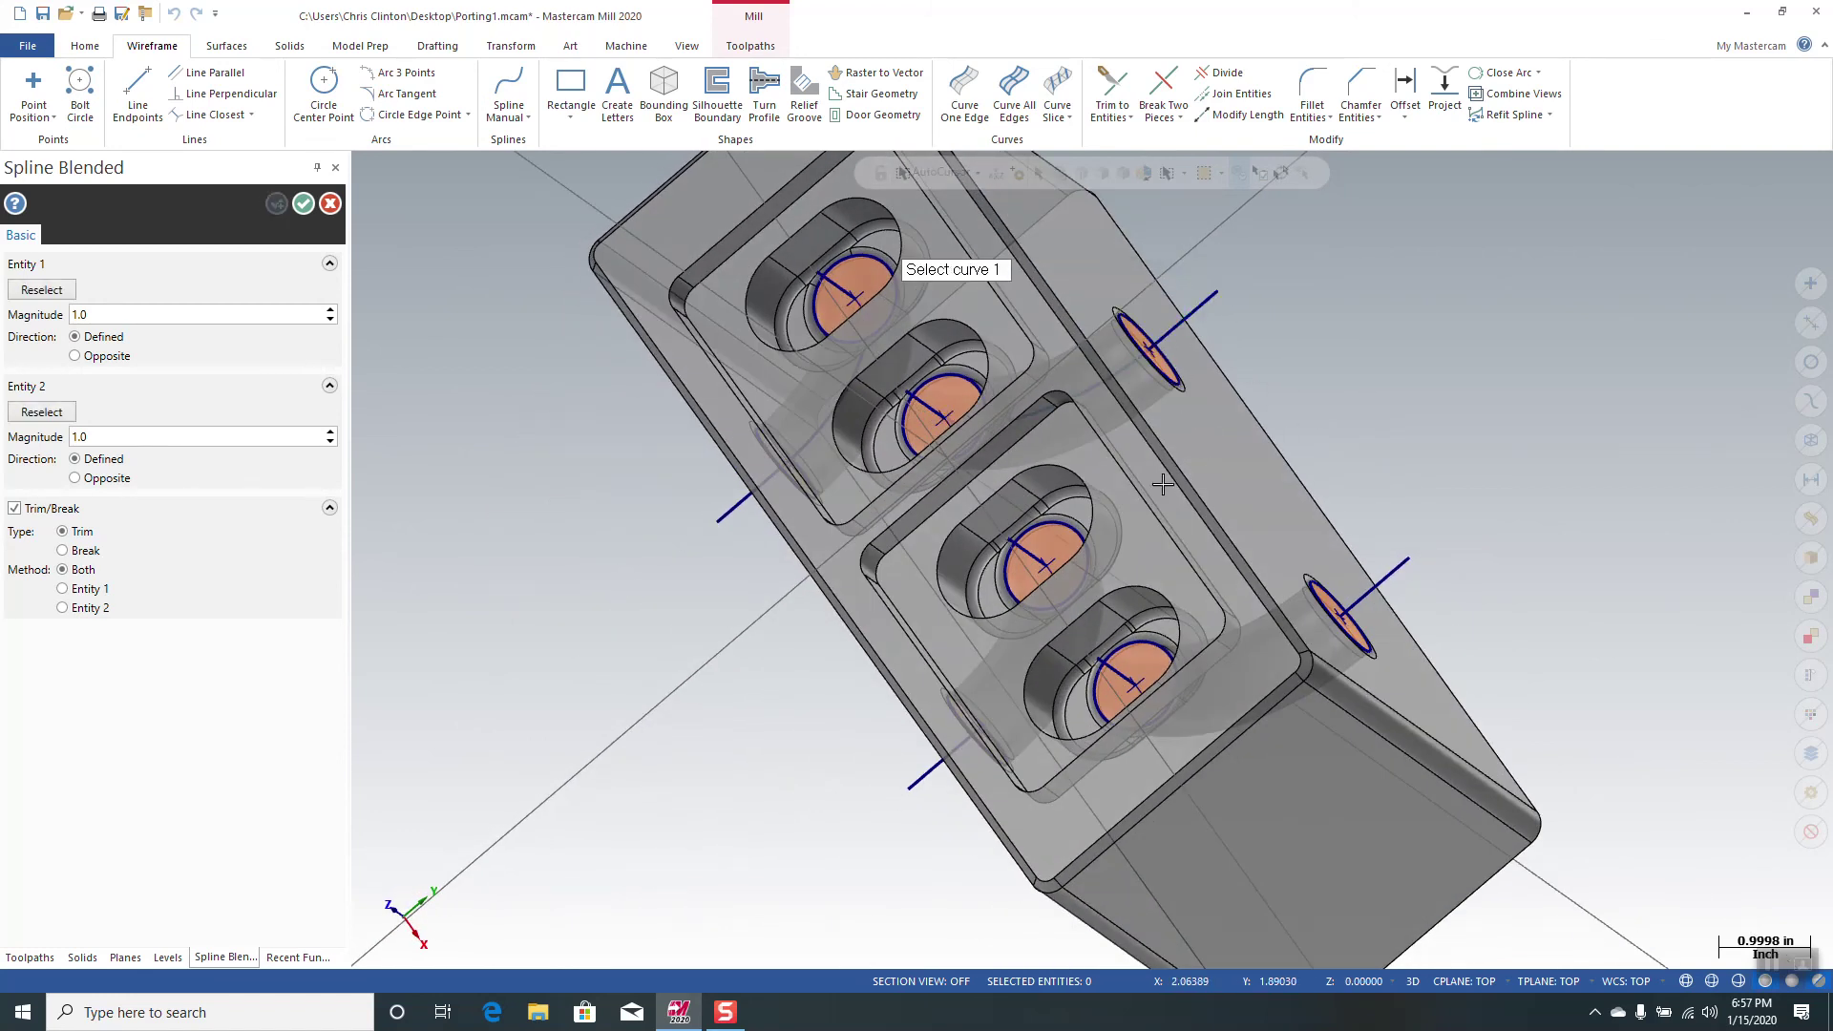
scroll(1054, 544, down, 1)
mouse_move(1054, 544)
middle_down()
mouse_move(1036, 510)
mouse_move(1048, 553)
middle_up()
Step: Blend the third and fourth pocket port normals to the lower and right side holes
click(1039, 530)
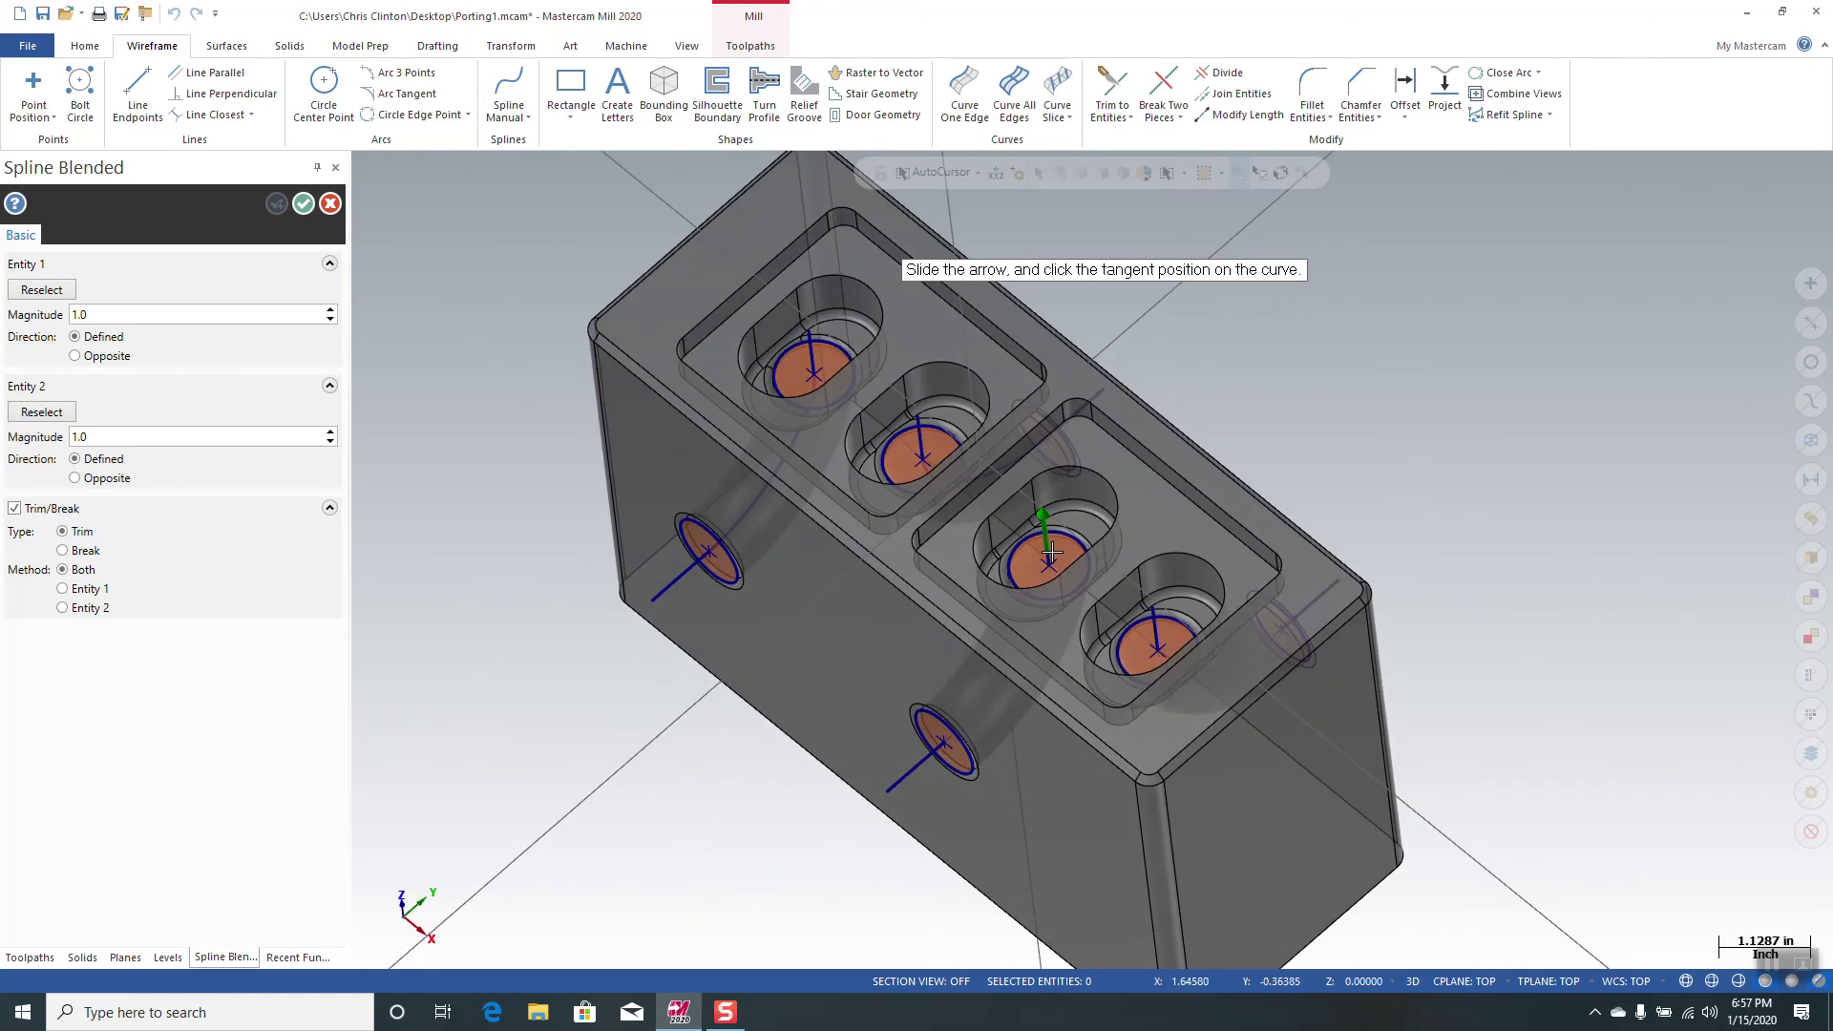
click(1053, 571)
click(917, 775)
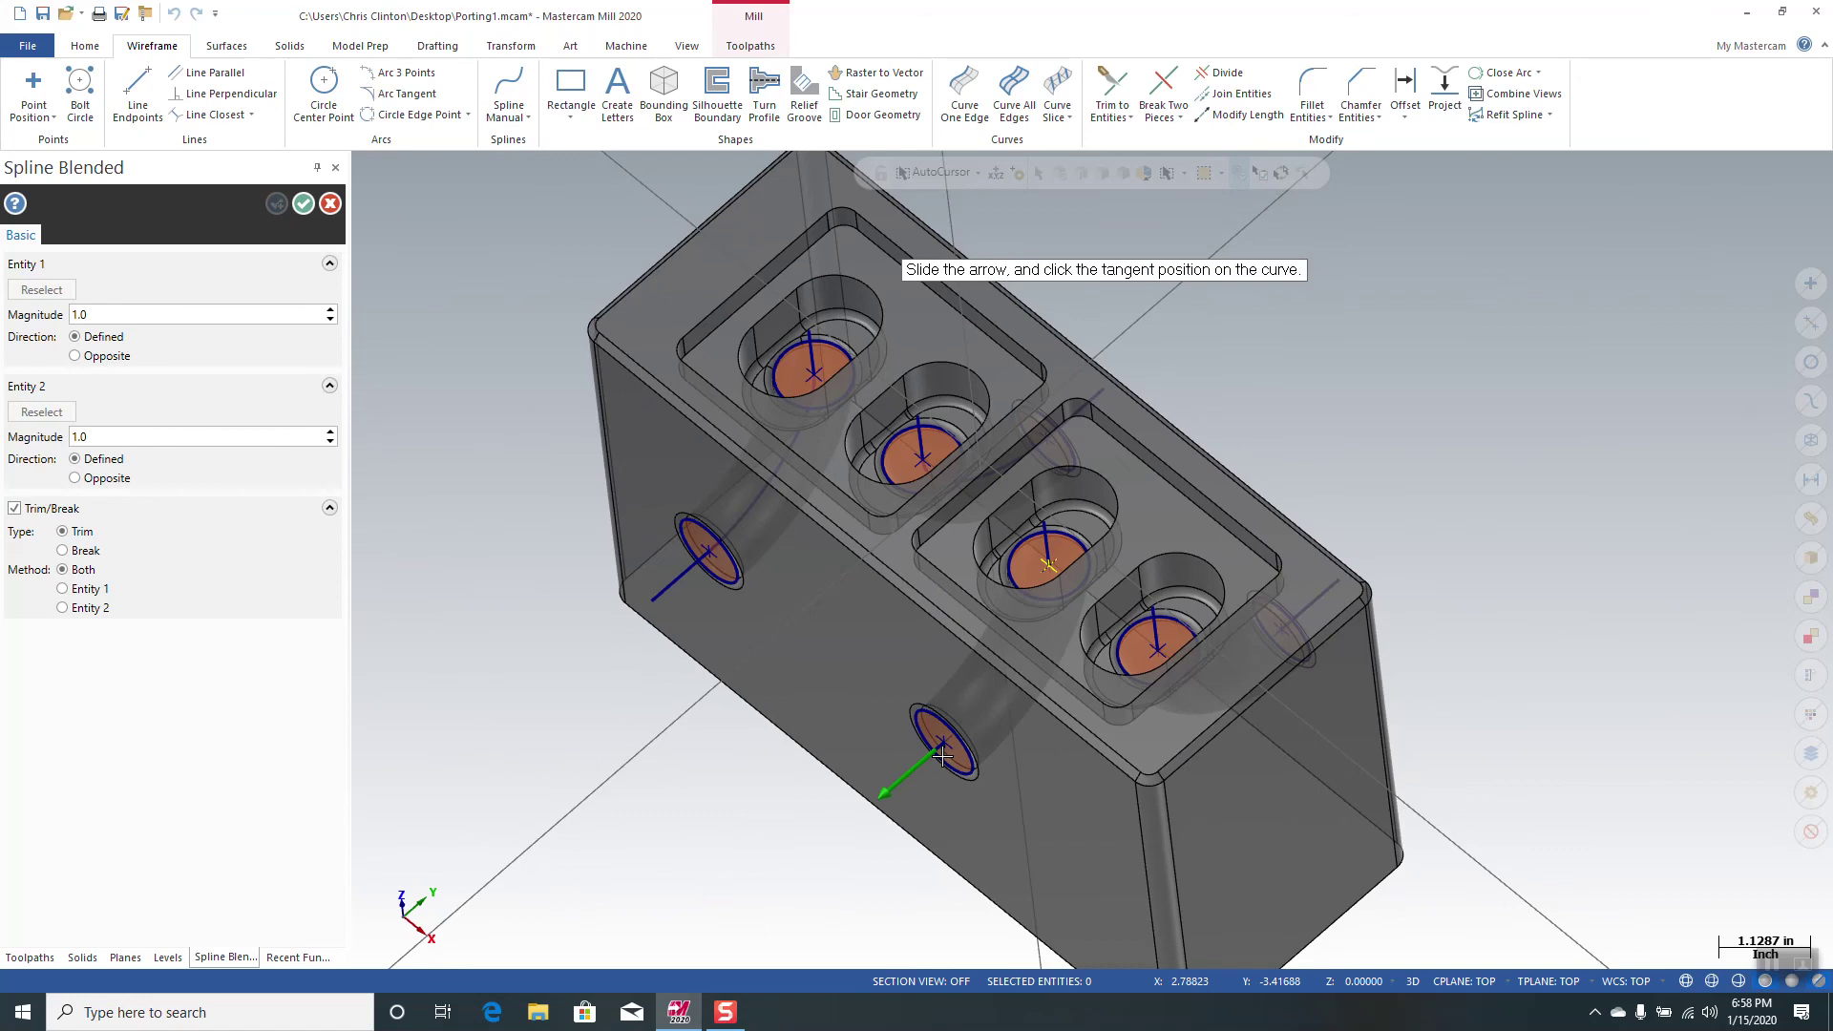
click(943, 742)
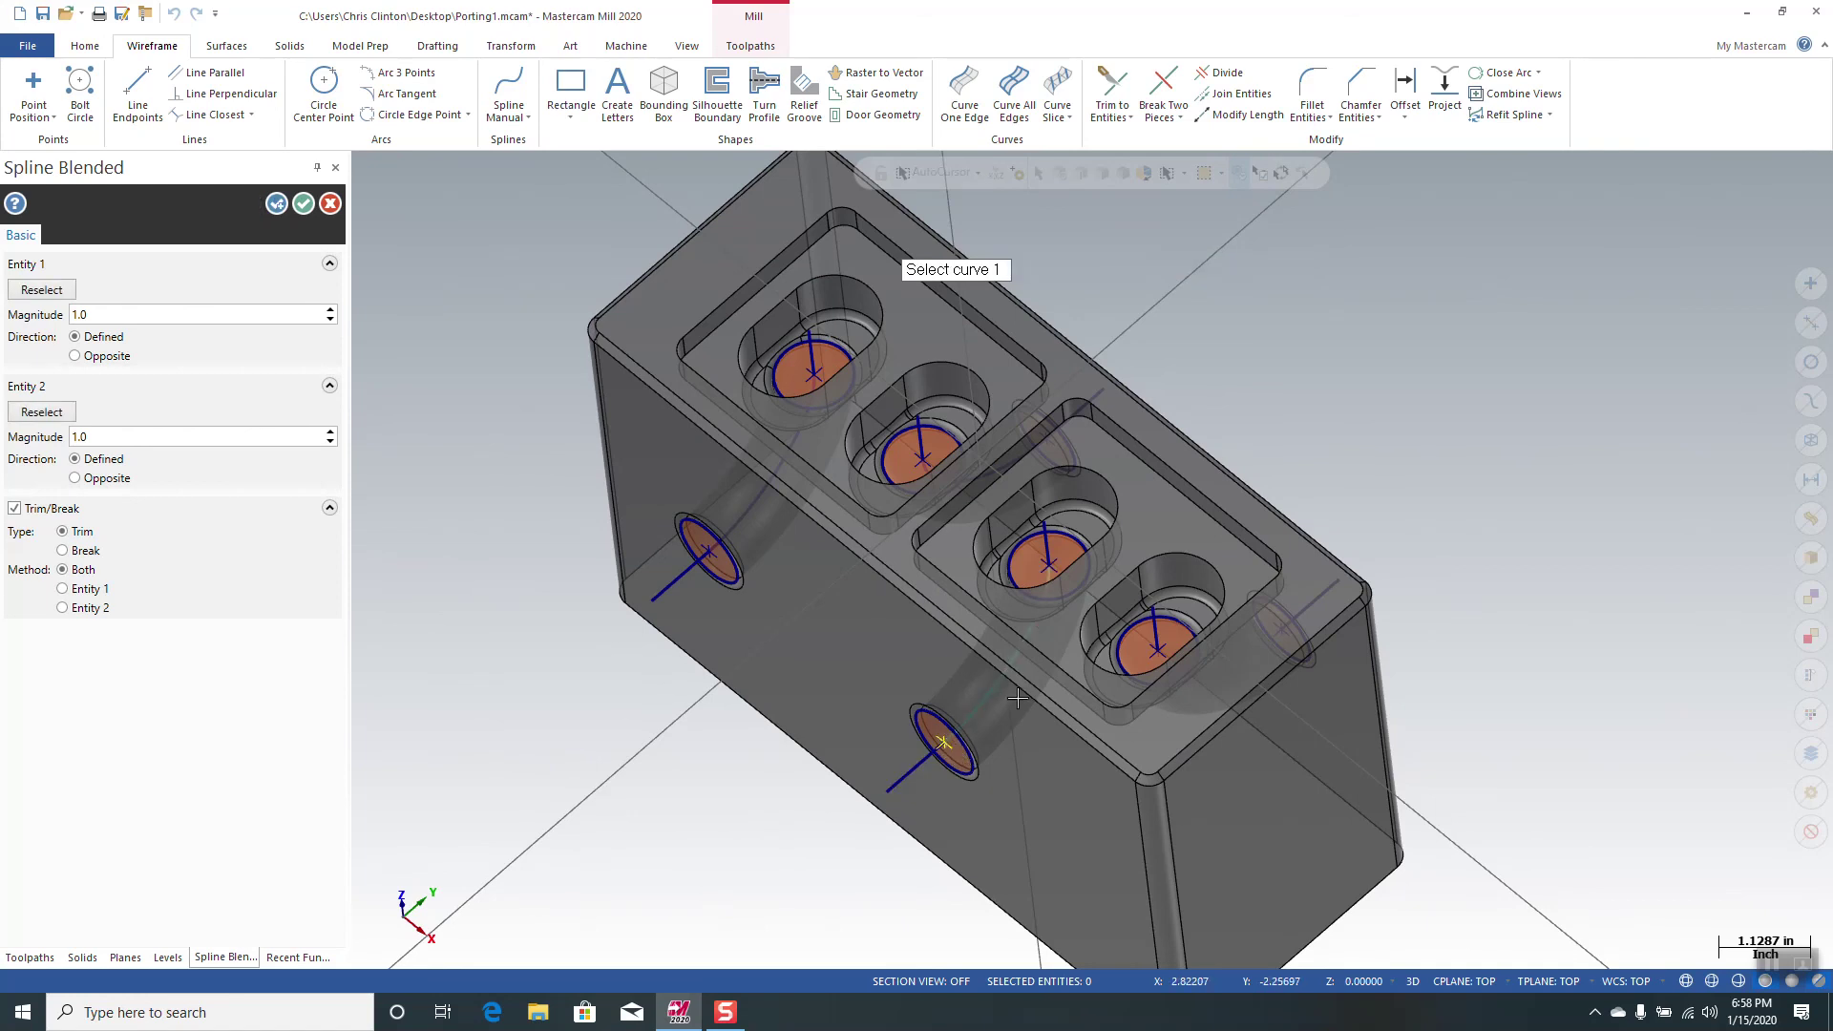
click(1156, 619)
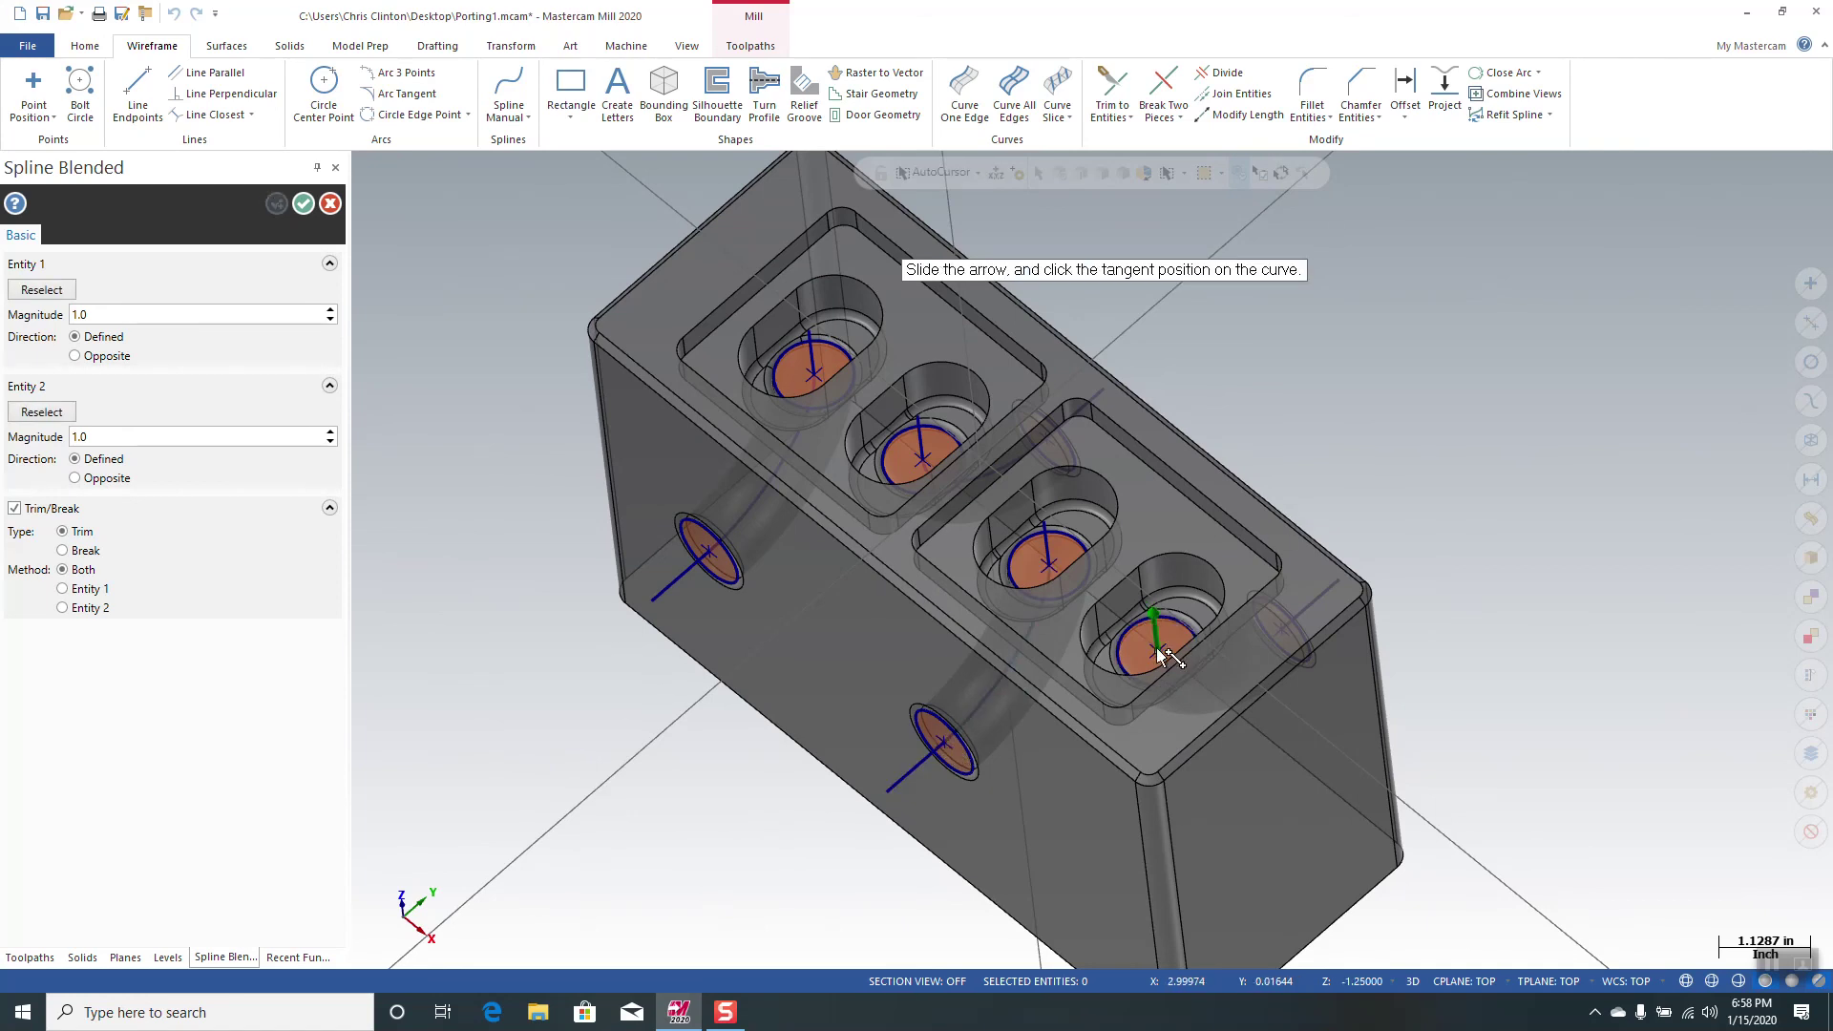
click(1156, 649)
middle_drag(1384, 570, 1299, 622)
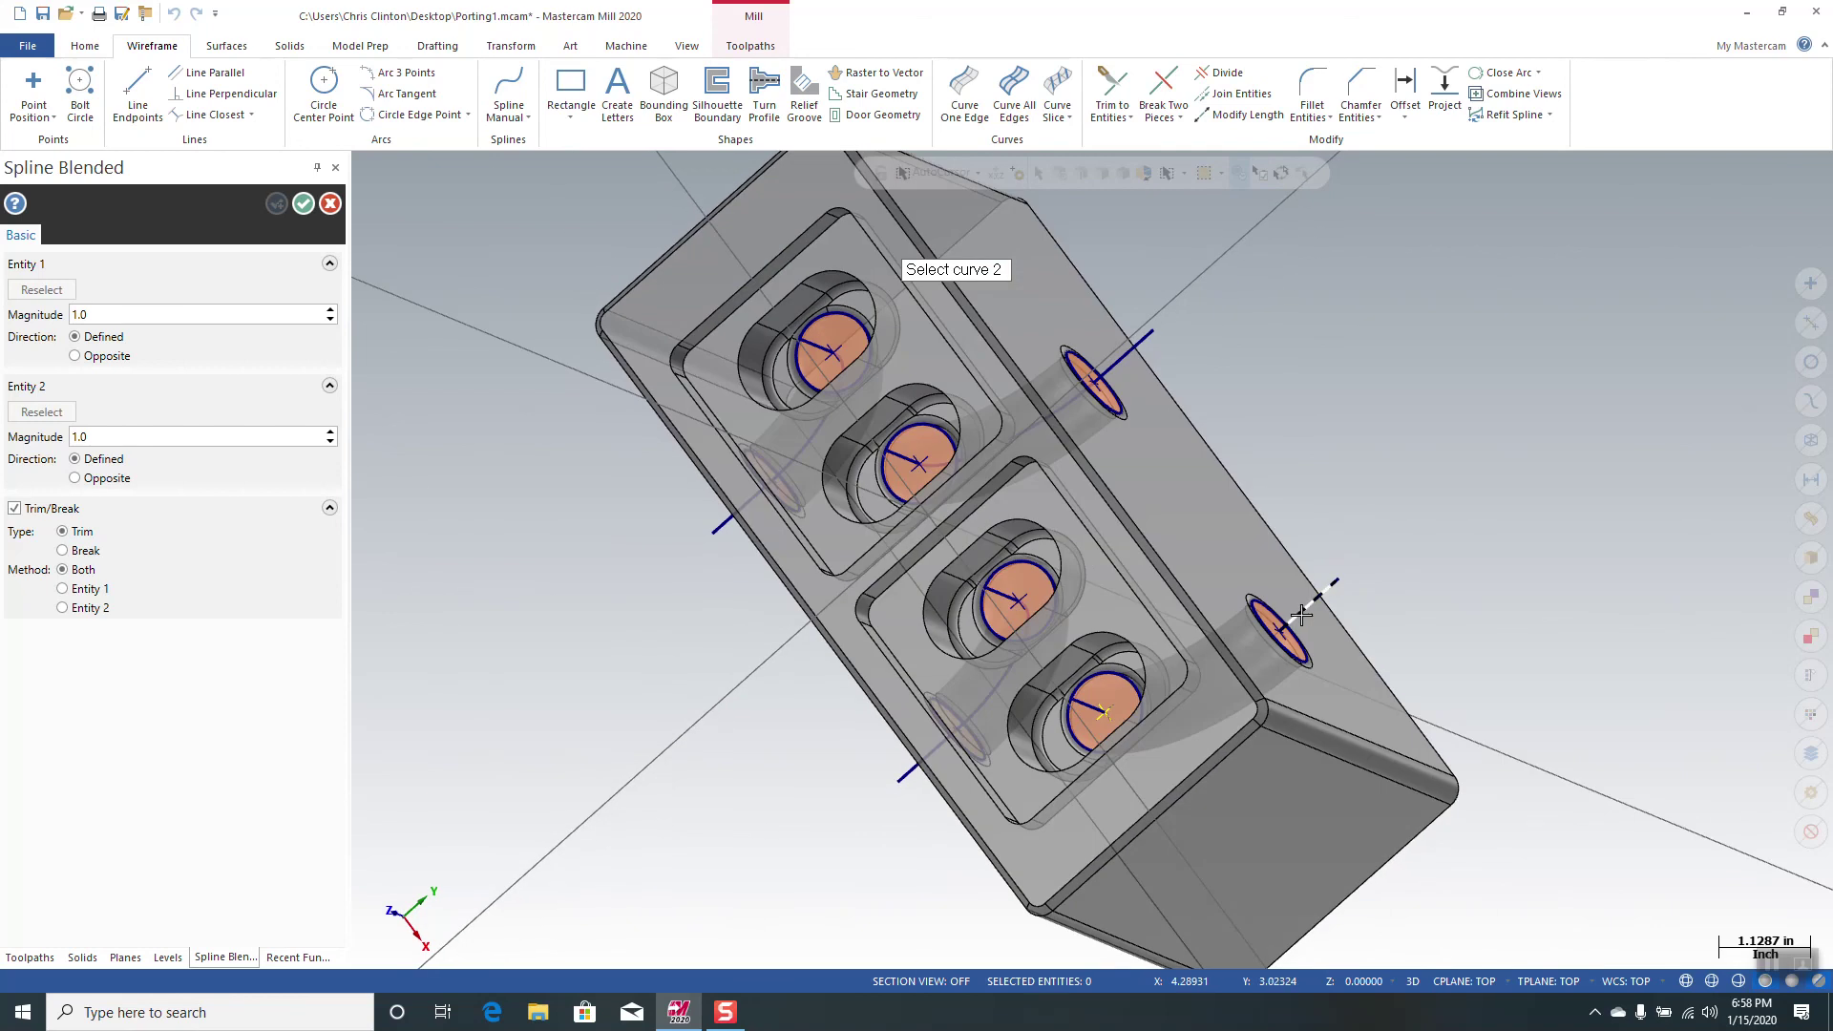
click(1301, 615)
click(1276, 628)
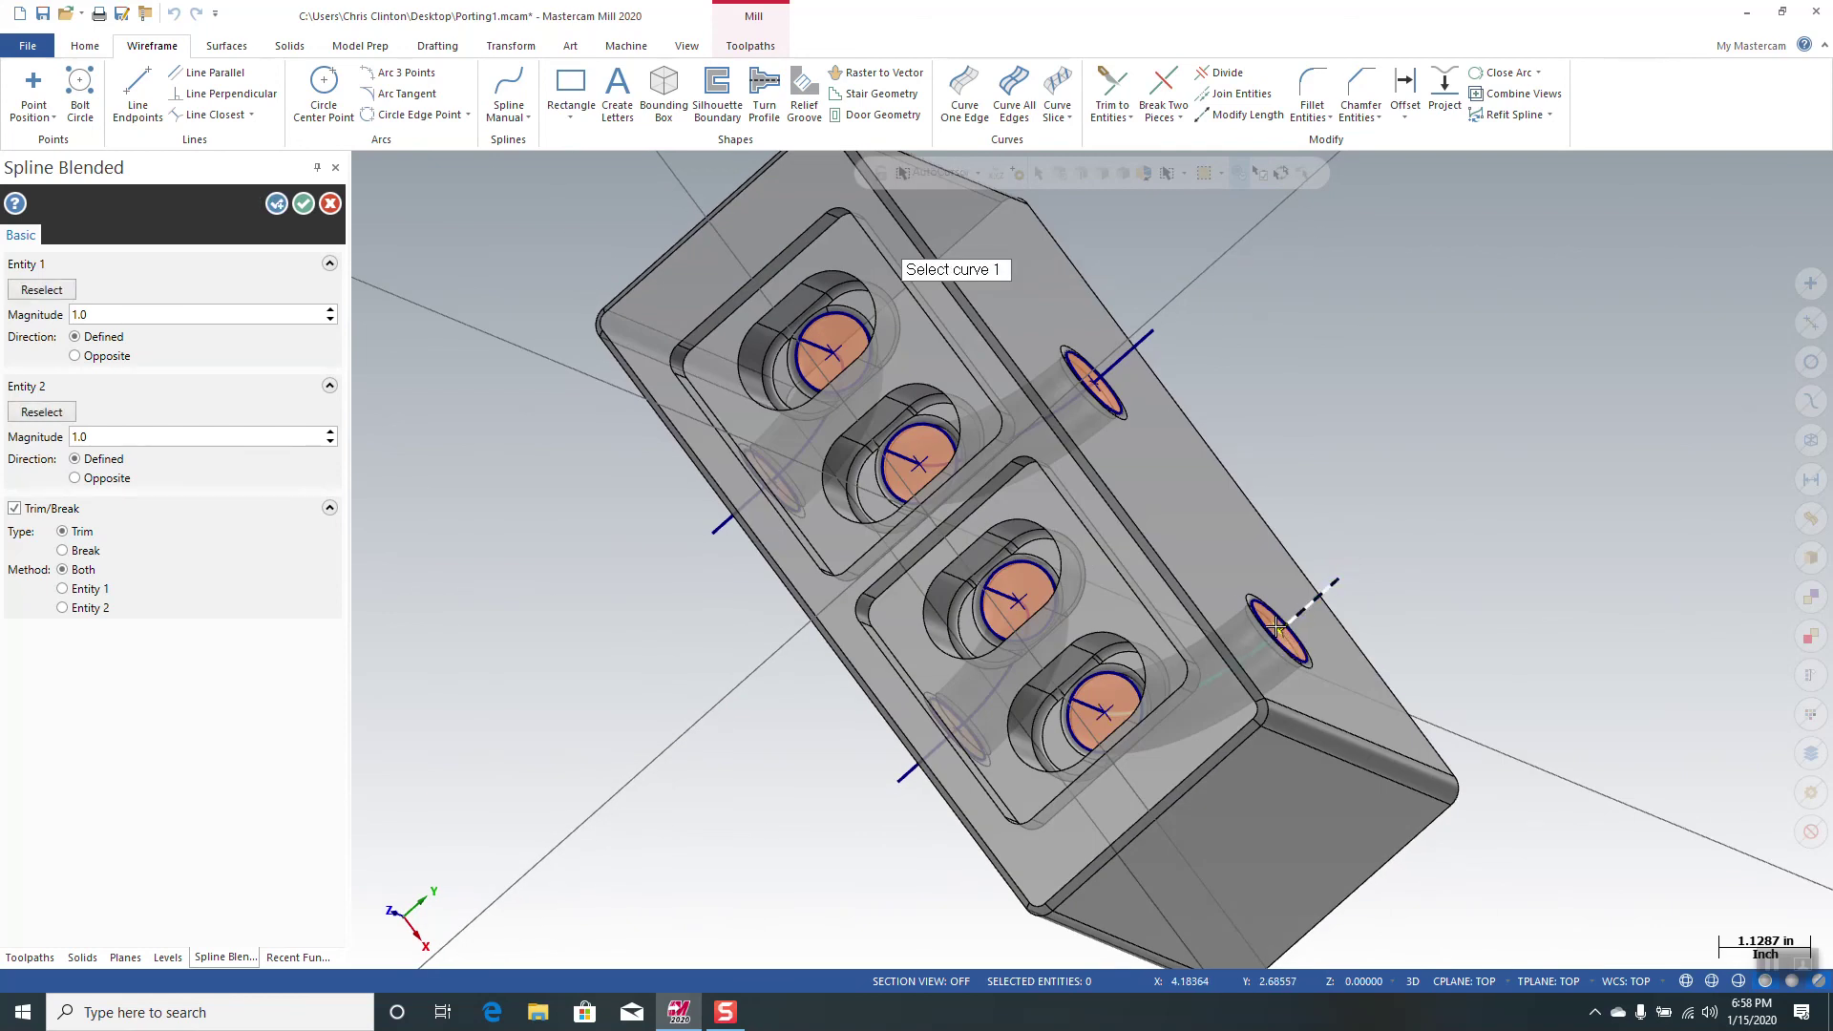
middle_drag(425, 474, 527, 475)
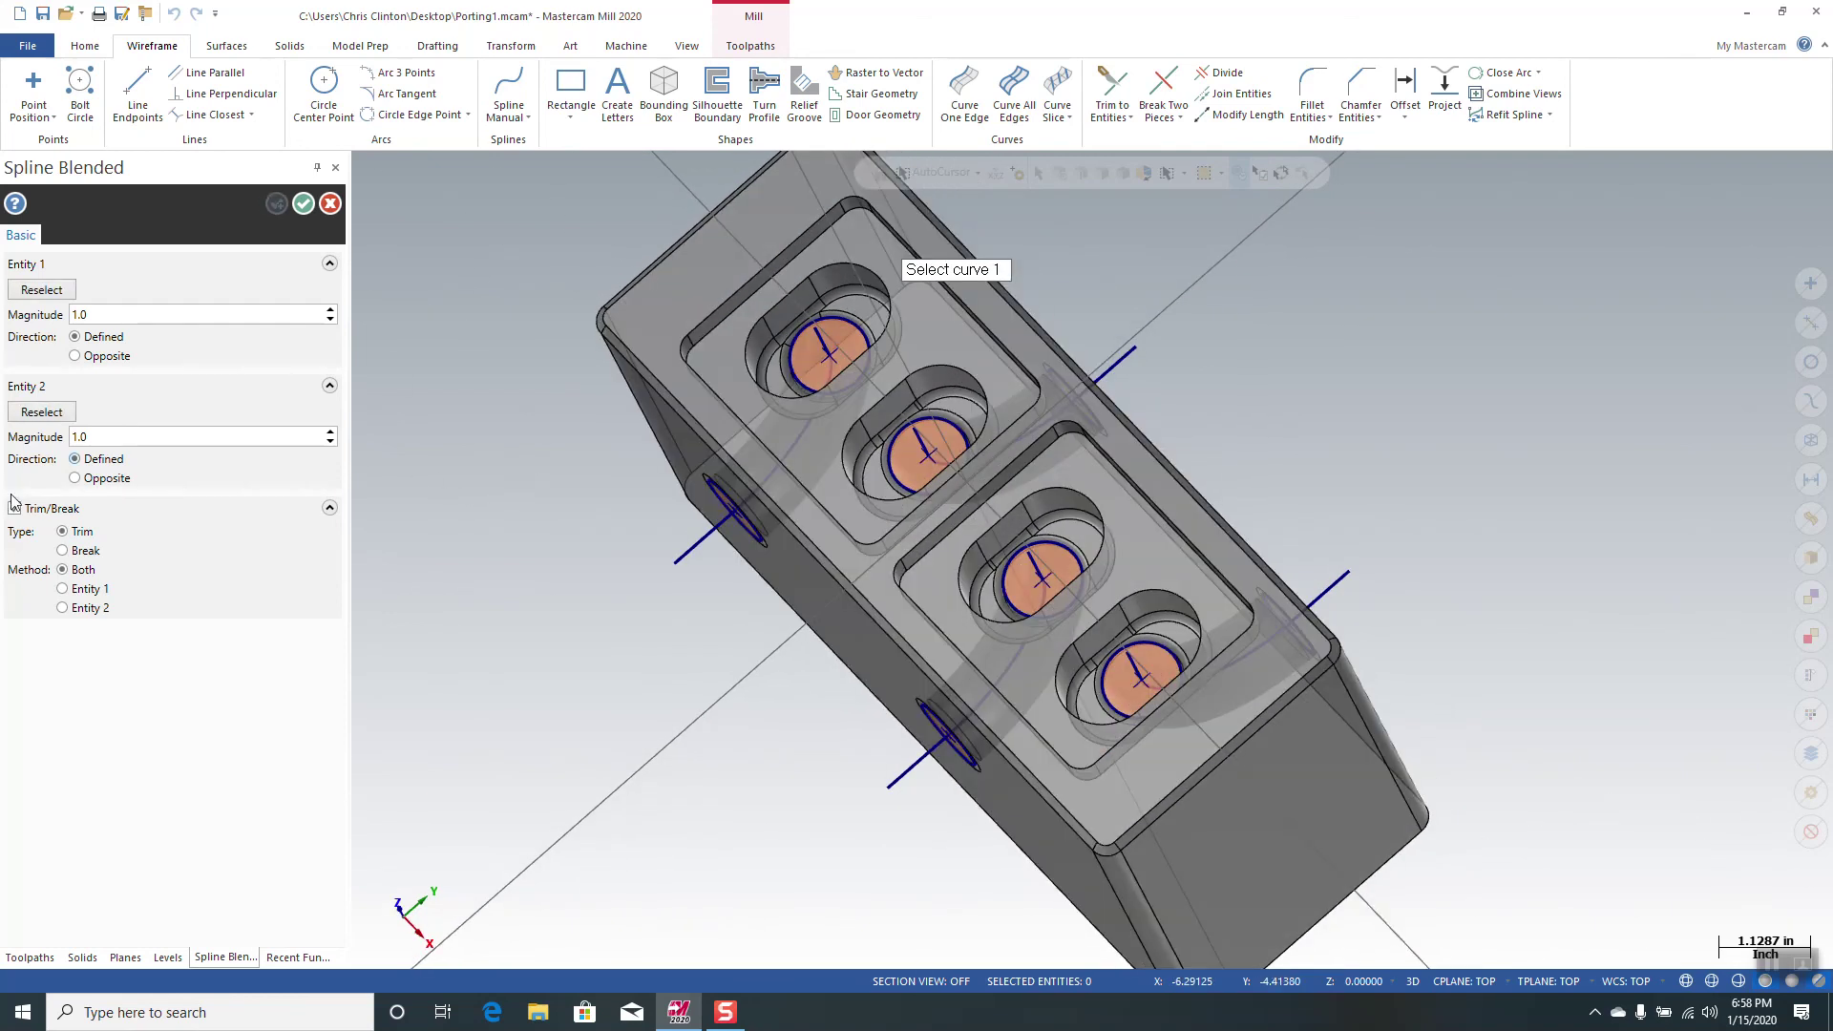
Step: Accept the blended splines and hide level 1020 Port Wire, leaving block and splines
click(305, 205)
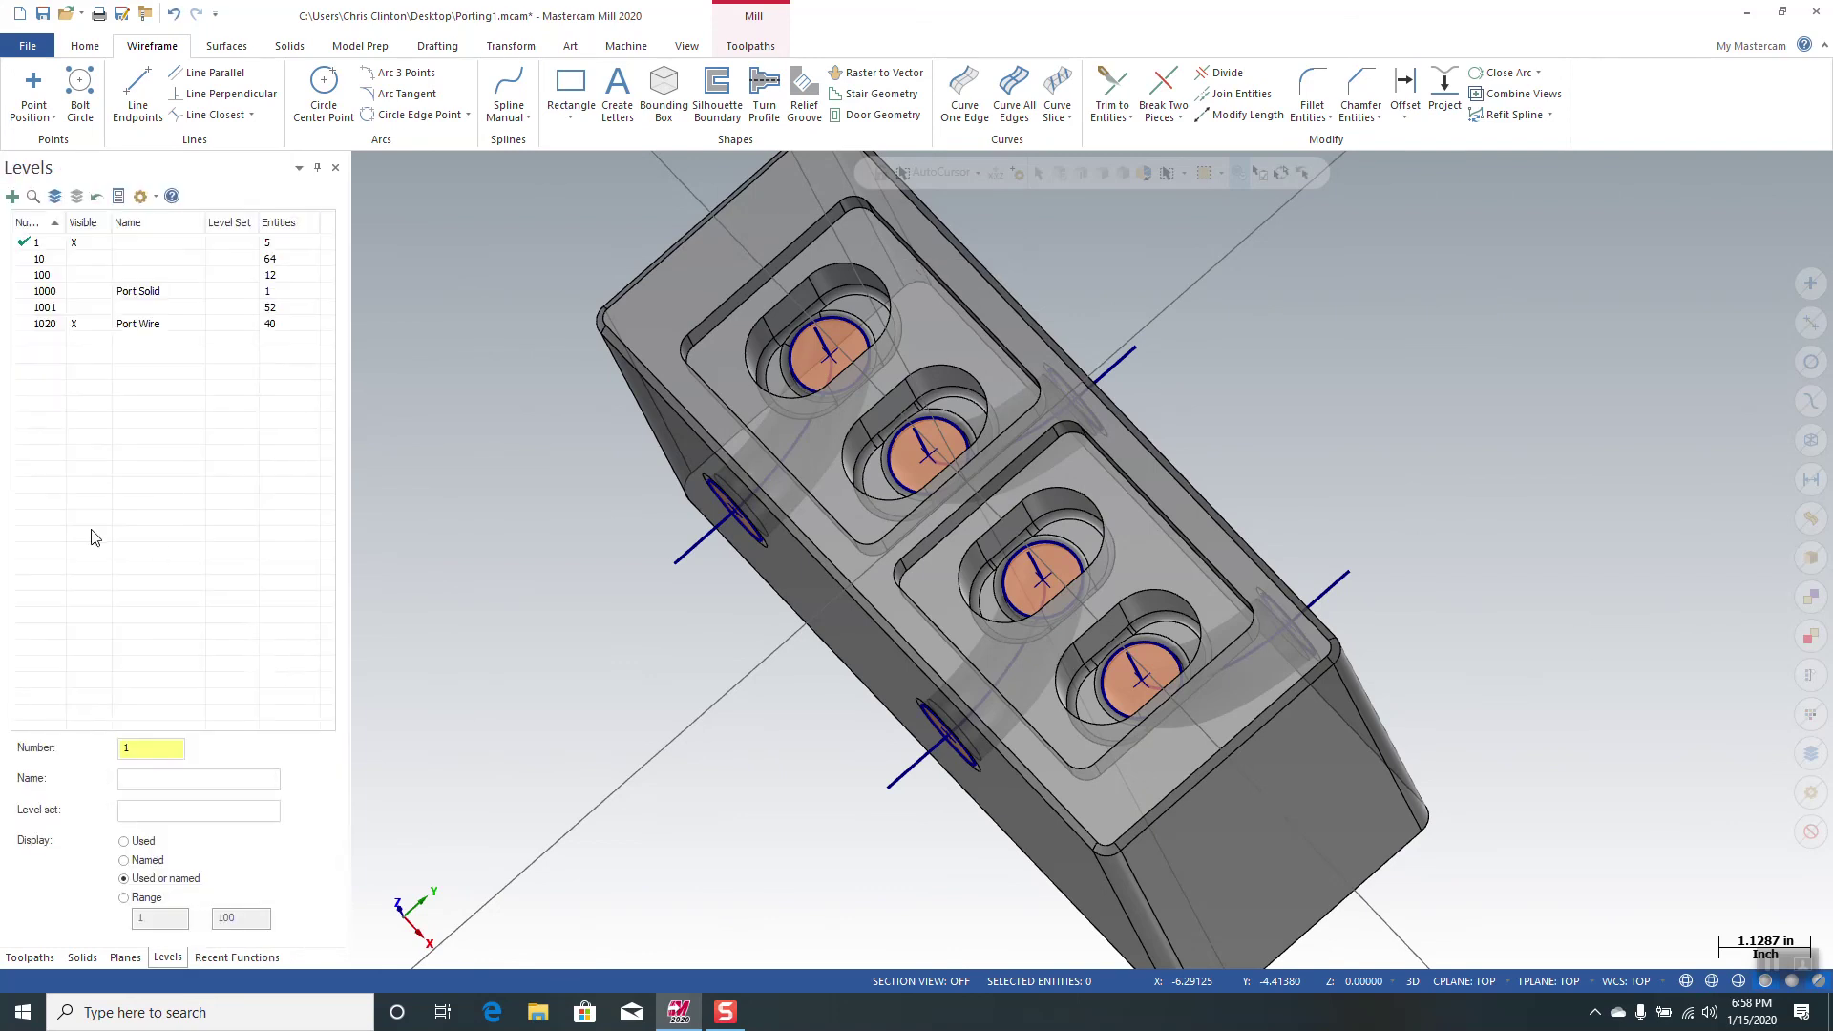
click(75, 324)
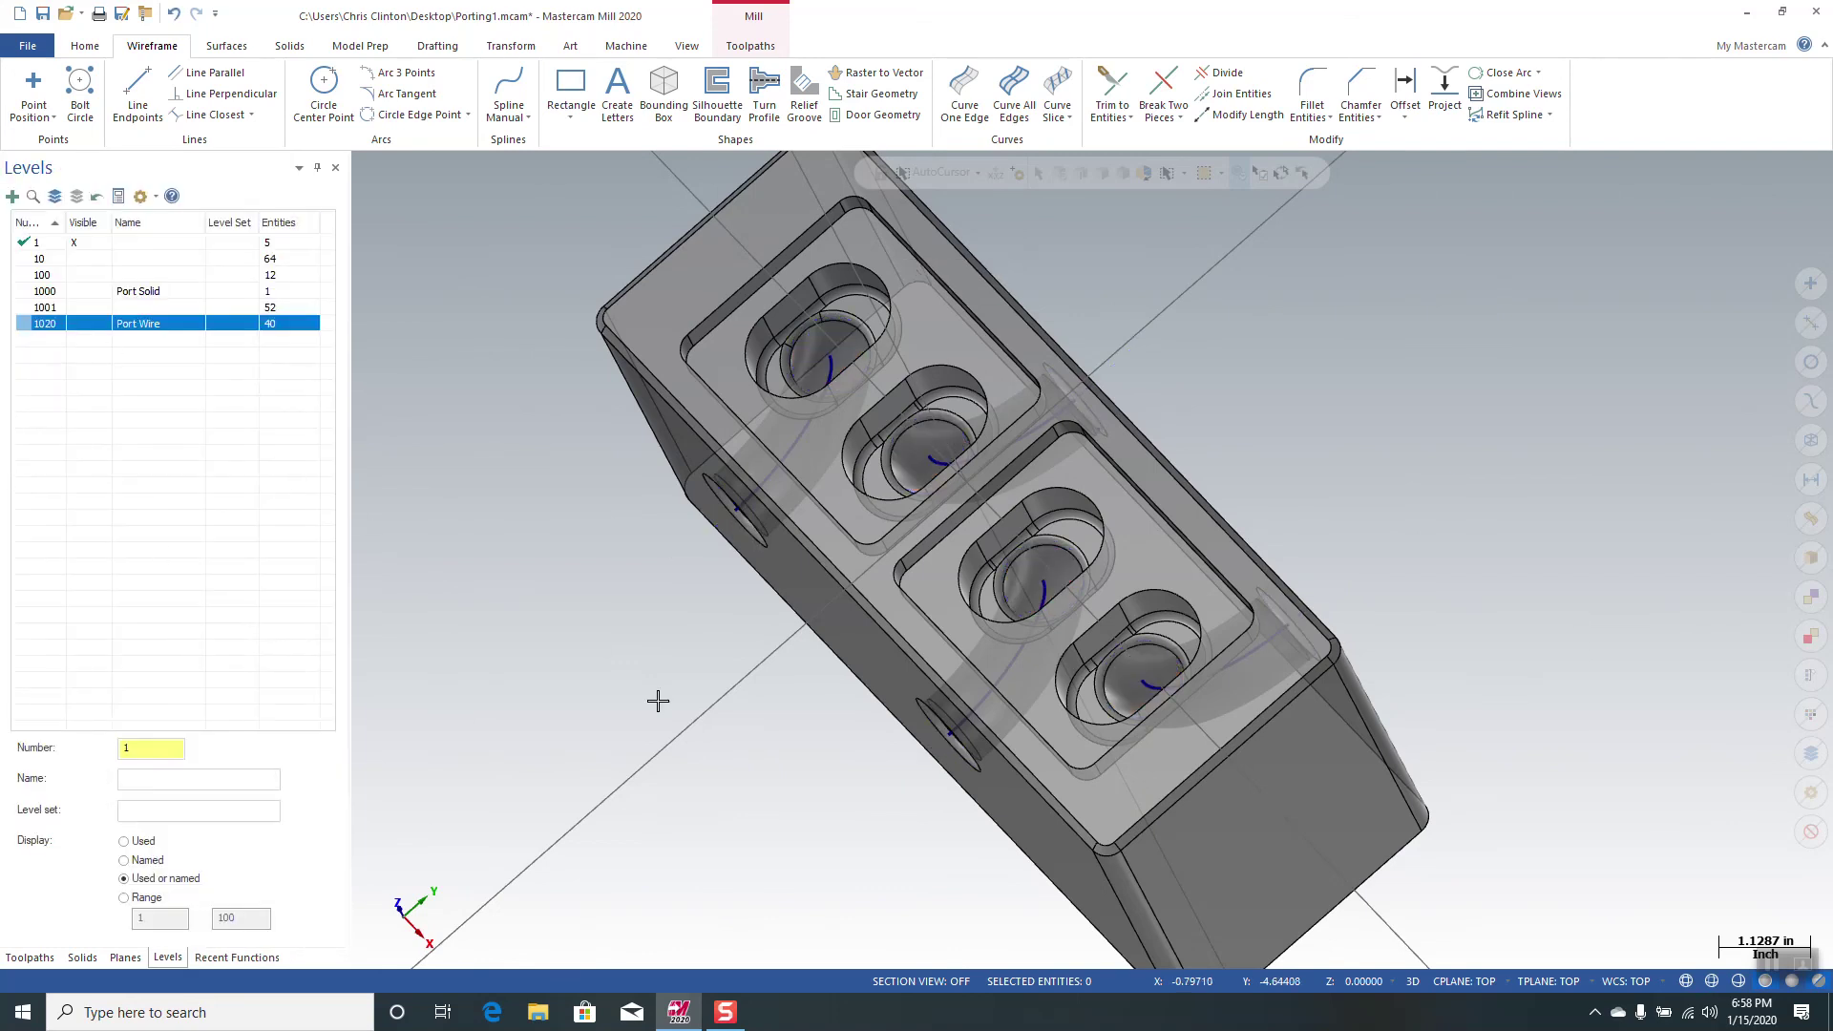
middle_drag(748, 745, 592, 399)
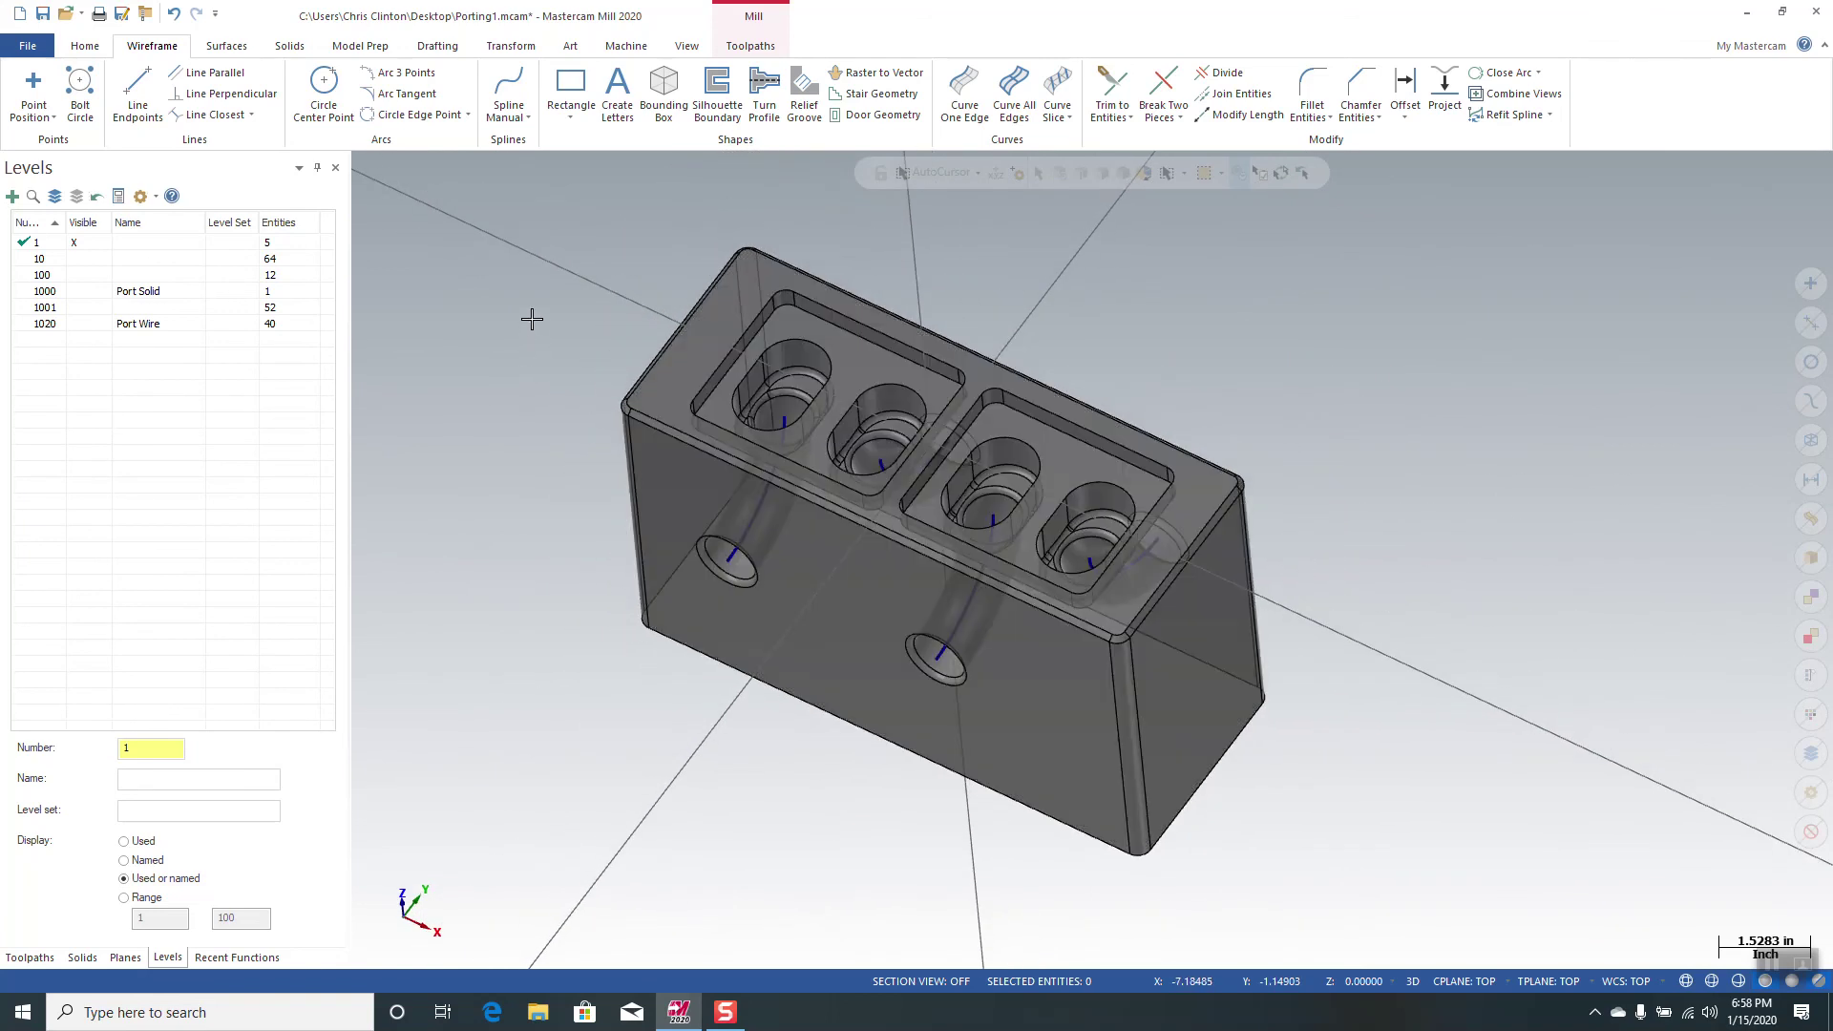
scroll(532, 319, up, 1)
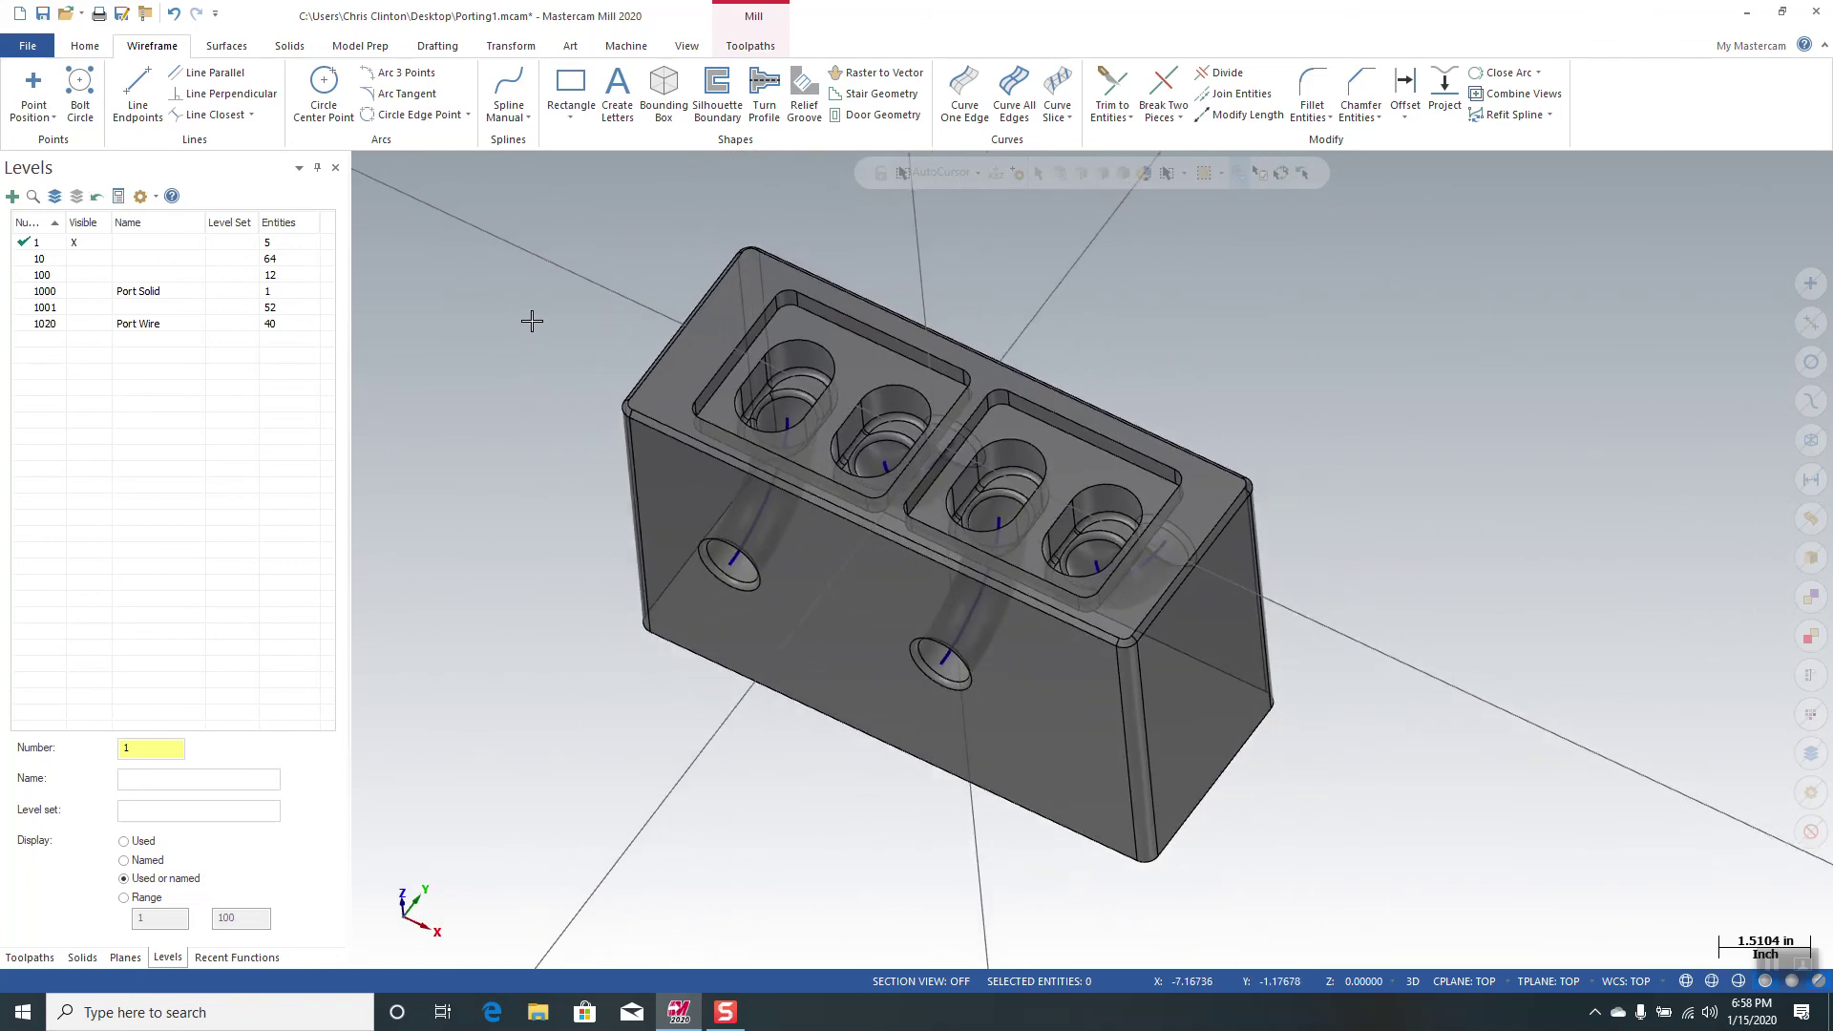